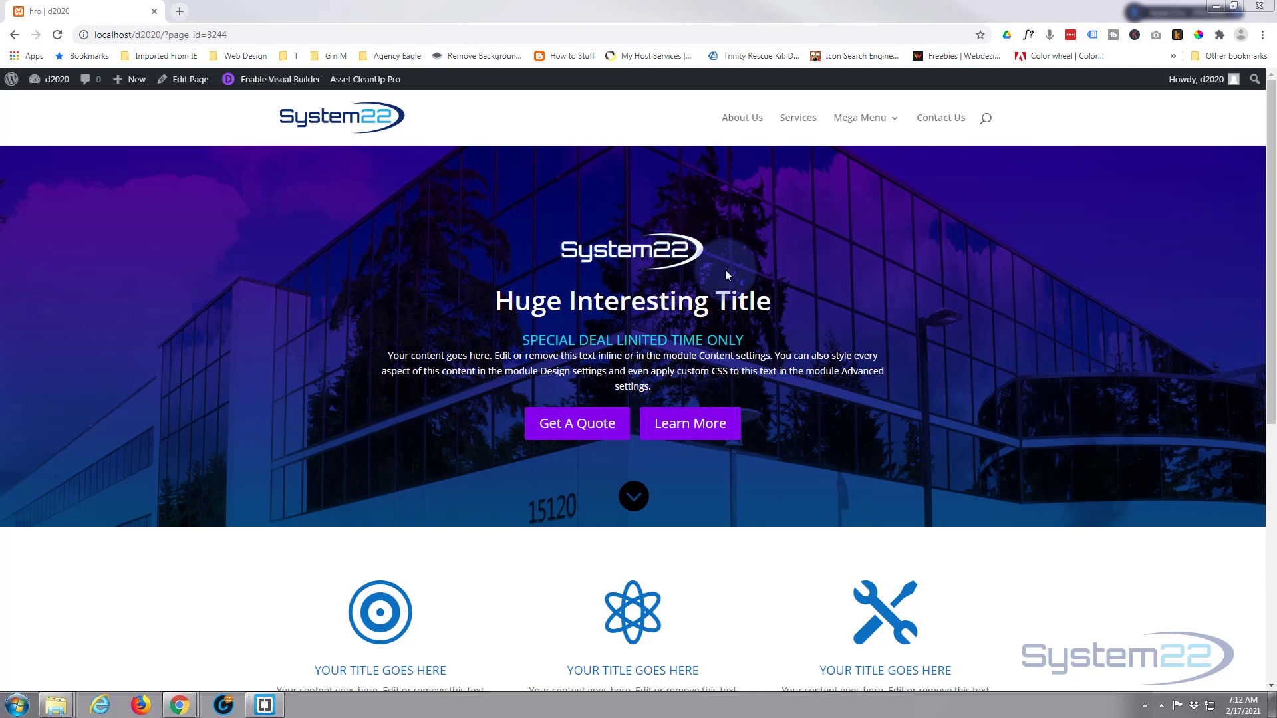
Try the existing hero's scroll-down arrow to view the next section, and return to the start of the page
left_click(634, 497)
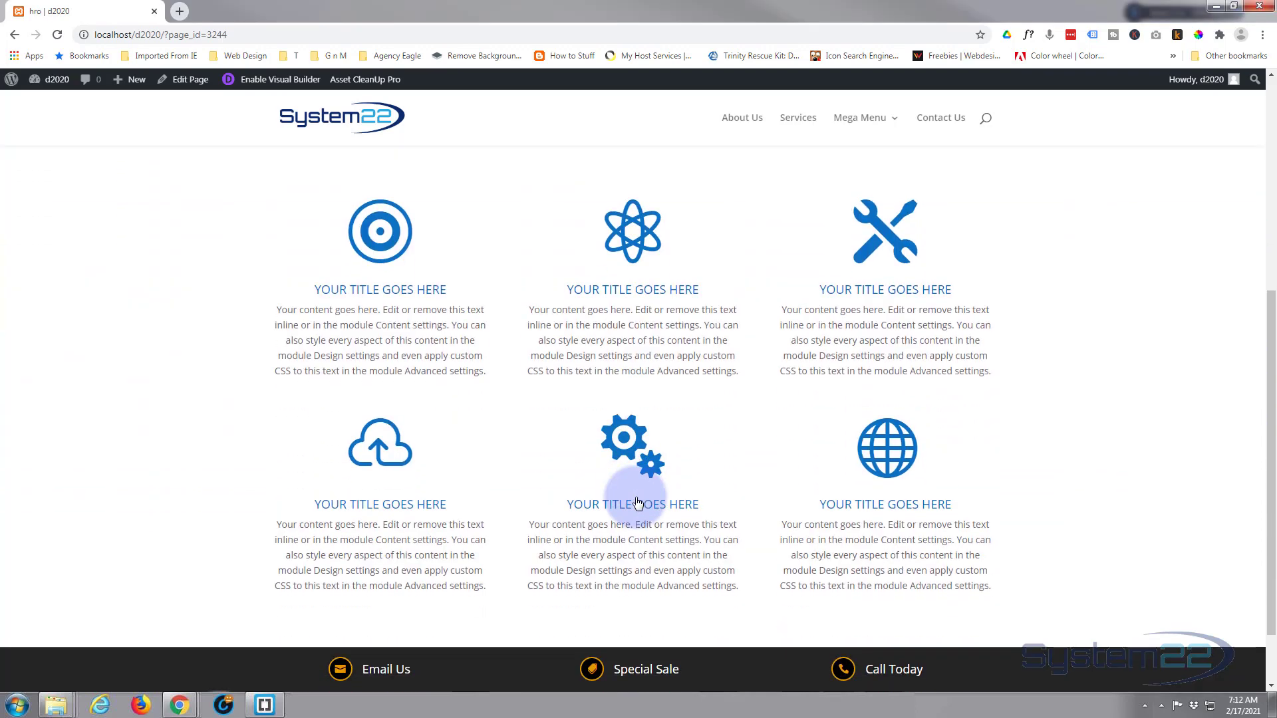
scroll(585, 501, "up", 3)
scroll(585, 502, "up", 3)
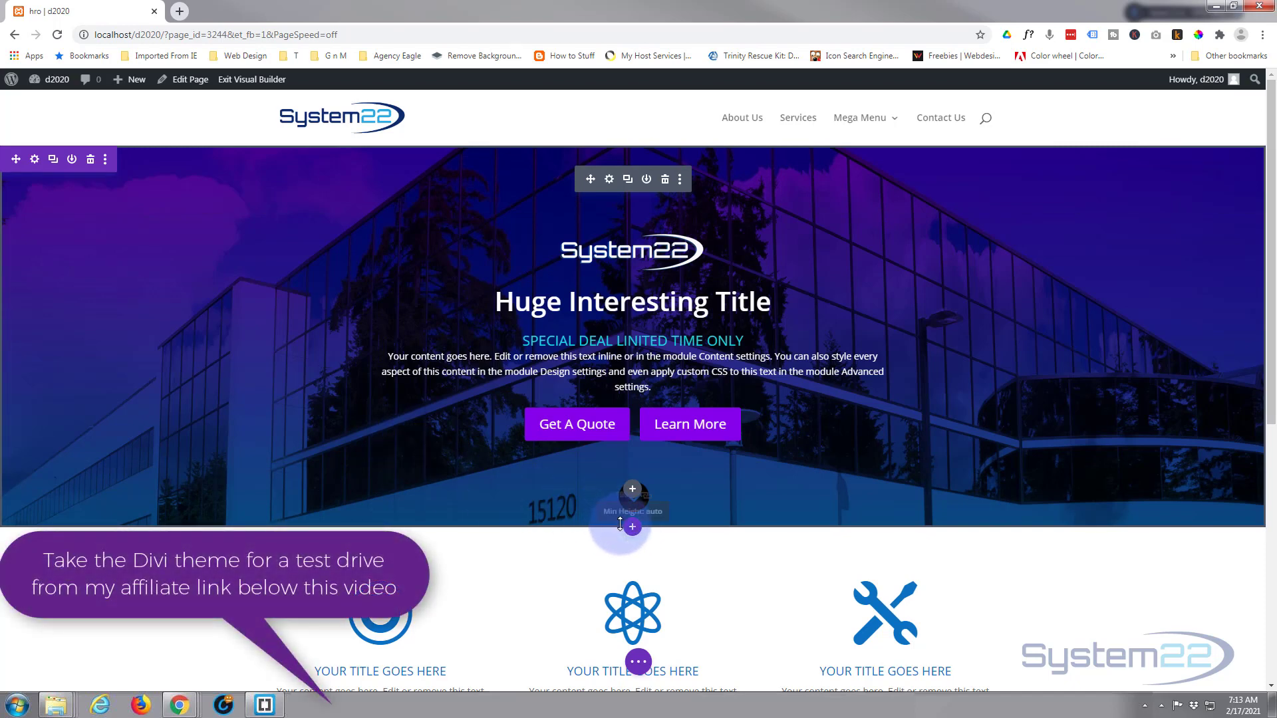
Insert a fullwidth section with a Fullwidth Header module below the hero section, and delete the original hero section
left_click(633, 530)
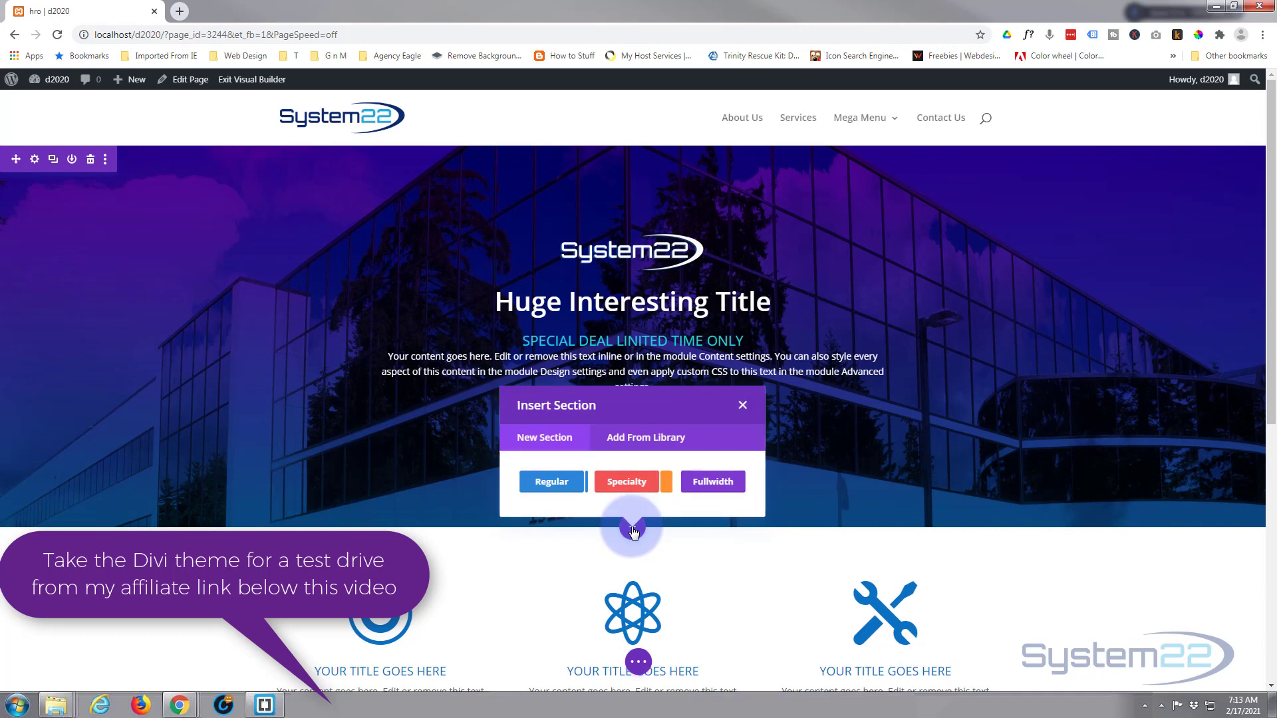
left_click(710, 484)
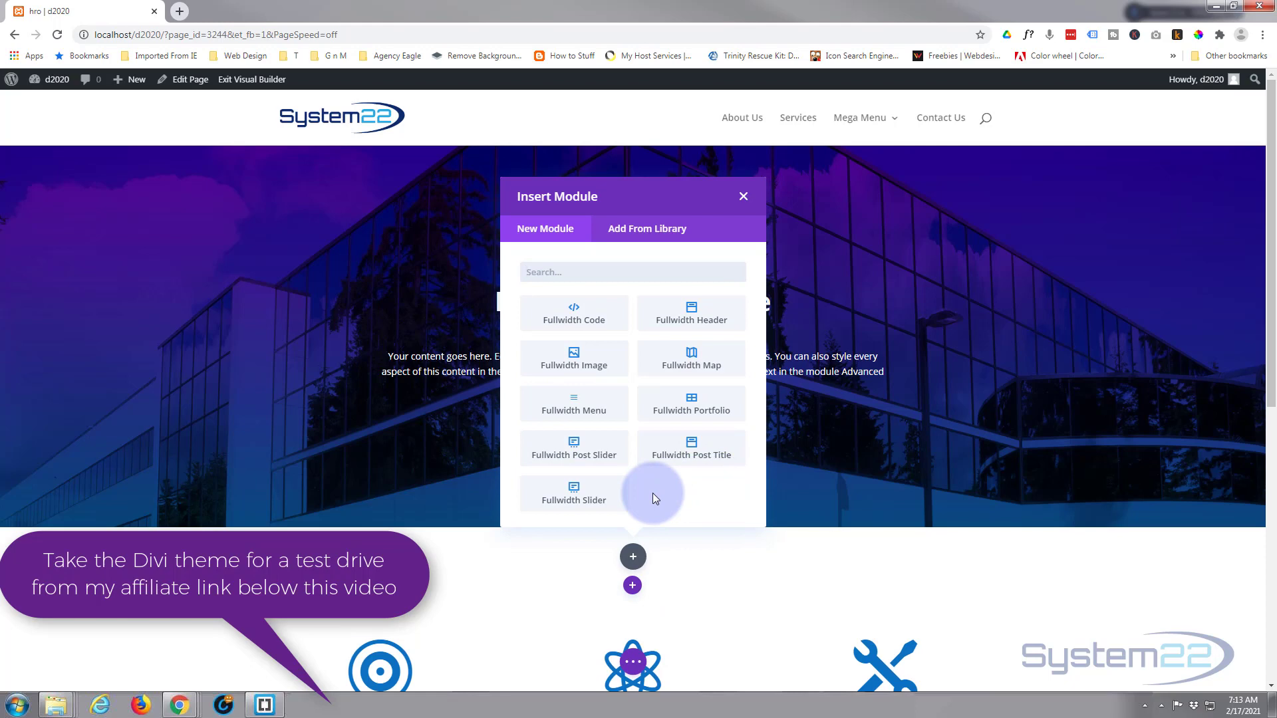
left_click(685, 322)
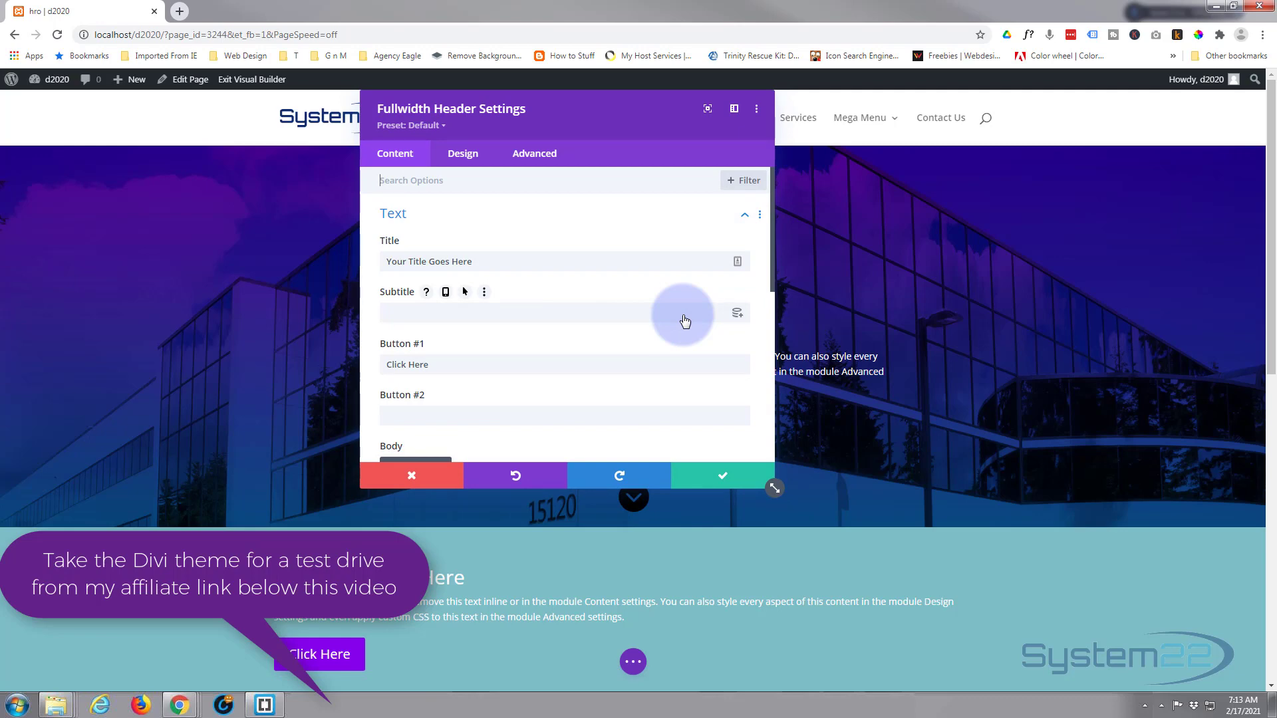
left_click(420, 479)
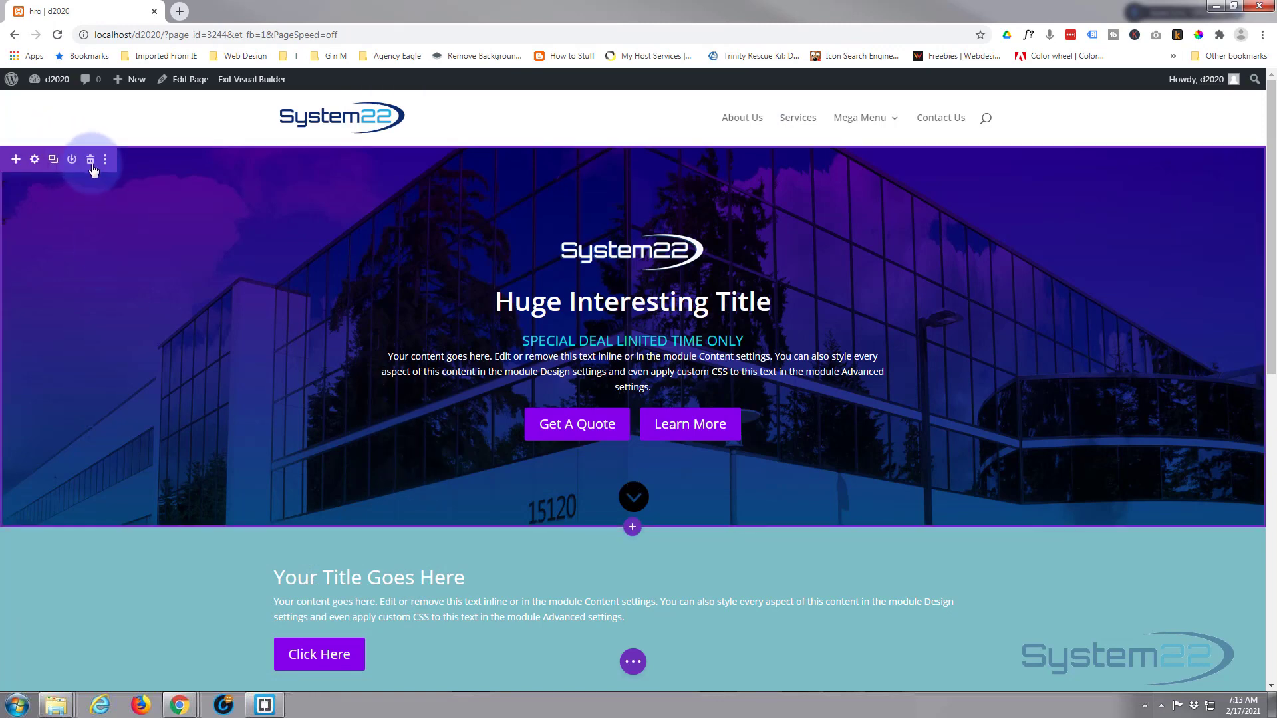
left_click(91, 160)
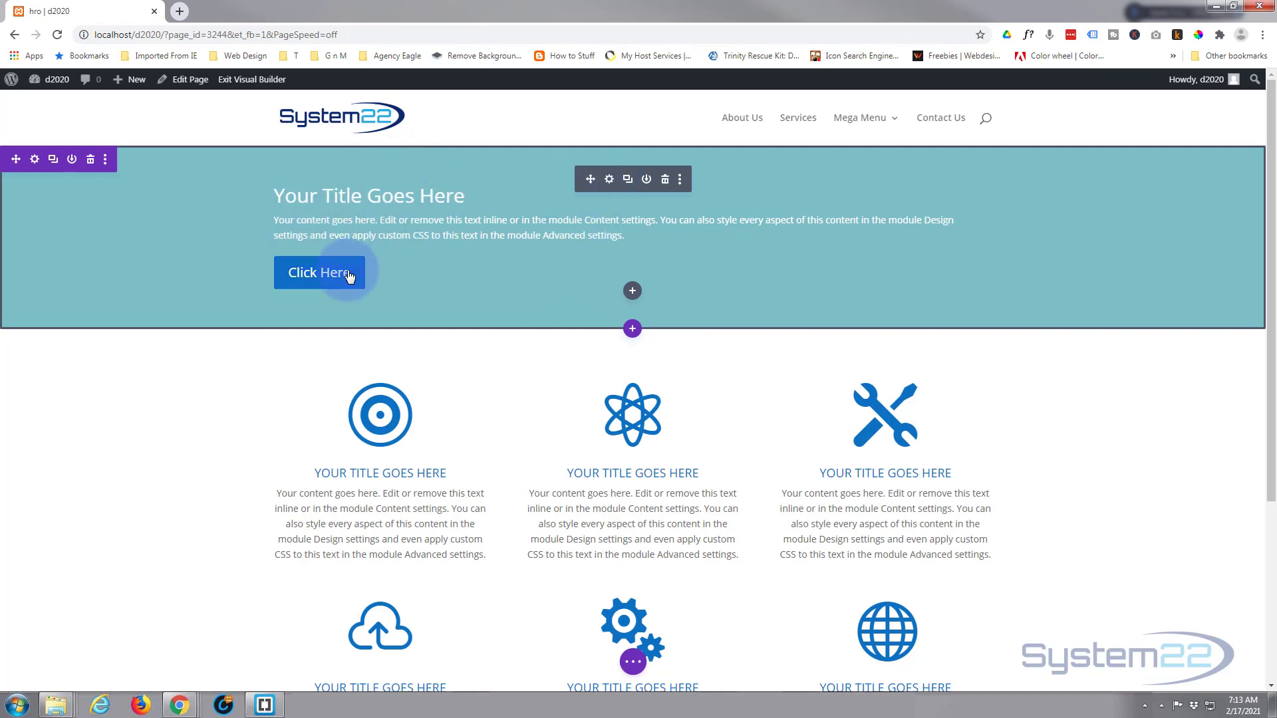
Set the fullwidth header's title to "Your Amazing Title" and its subtitle to "Get The Best Deal Today"
left_click(610, 181)
left_click_drag(592, 120, 1042, 120)
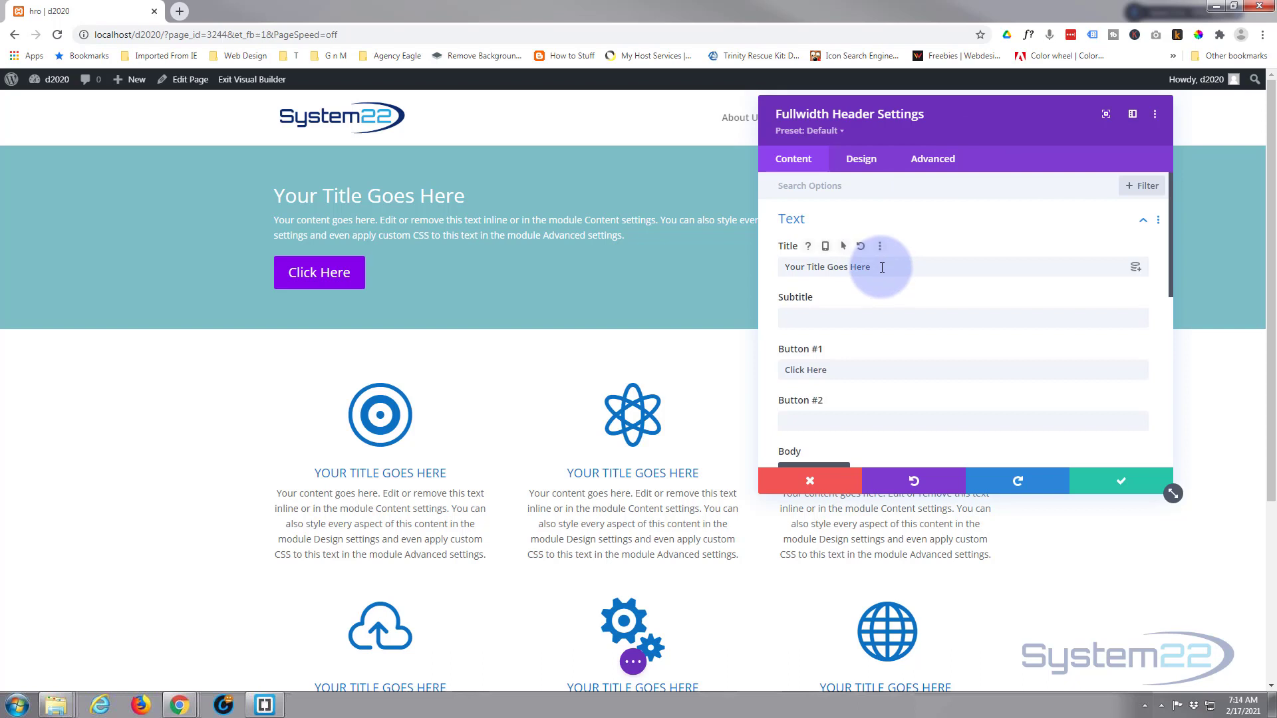
left_click_drag(881, 266, 779, 273)
type("Y")
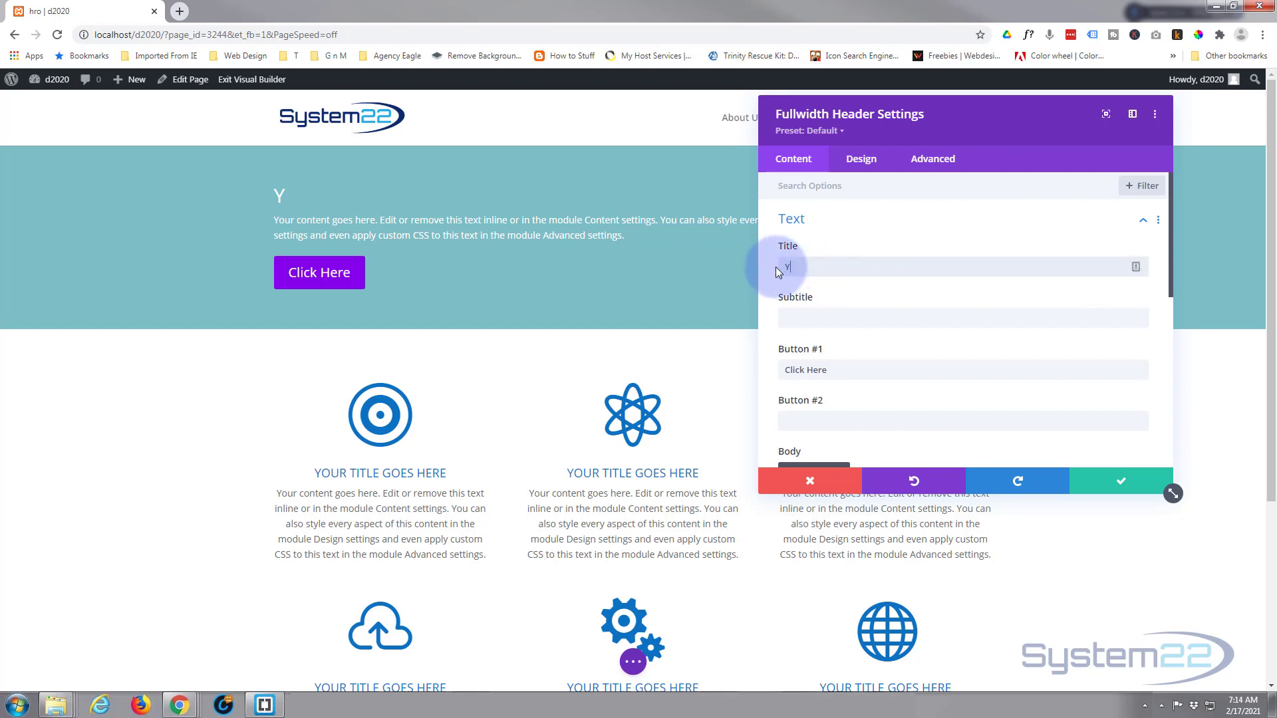
type("our Amazing Title")
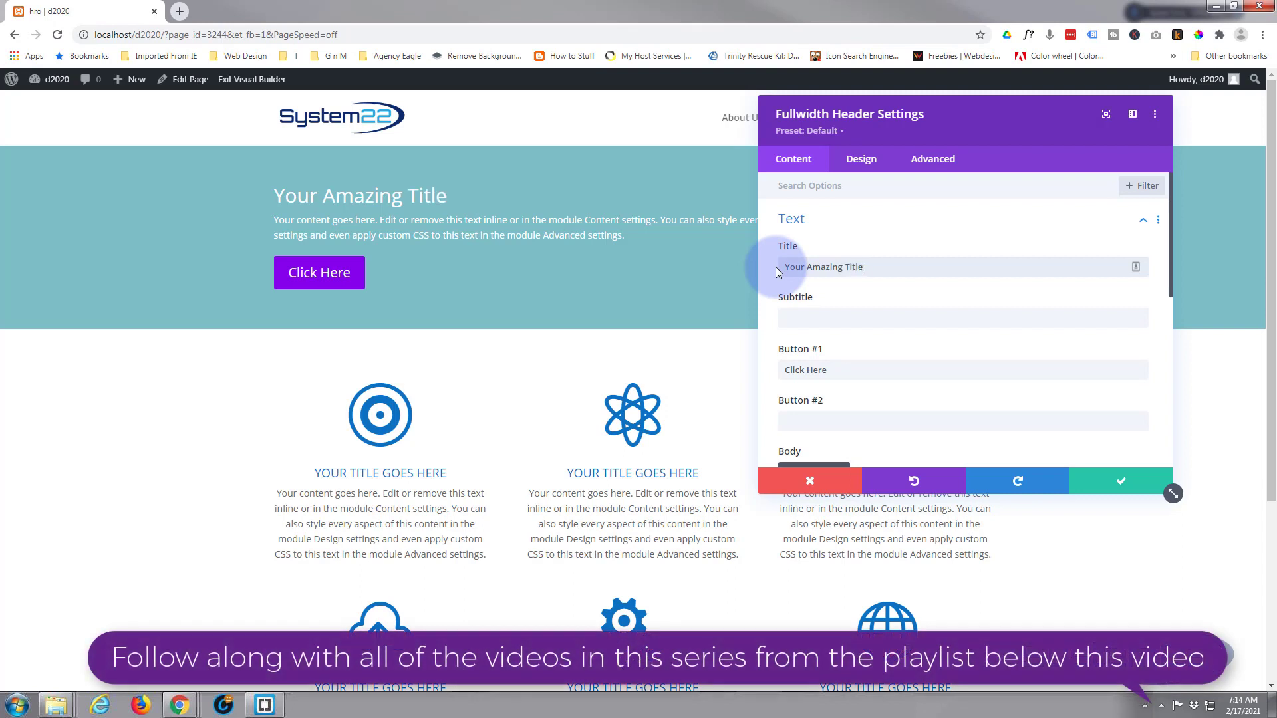
left_click(791, 317)
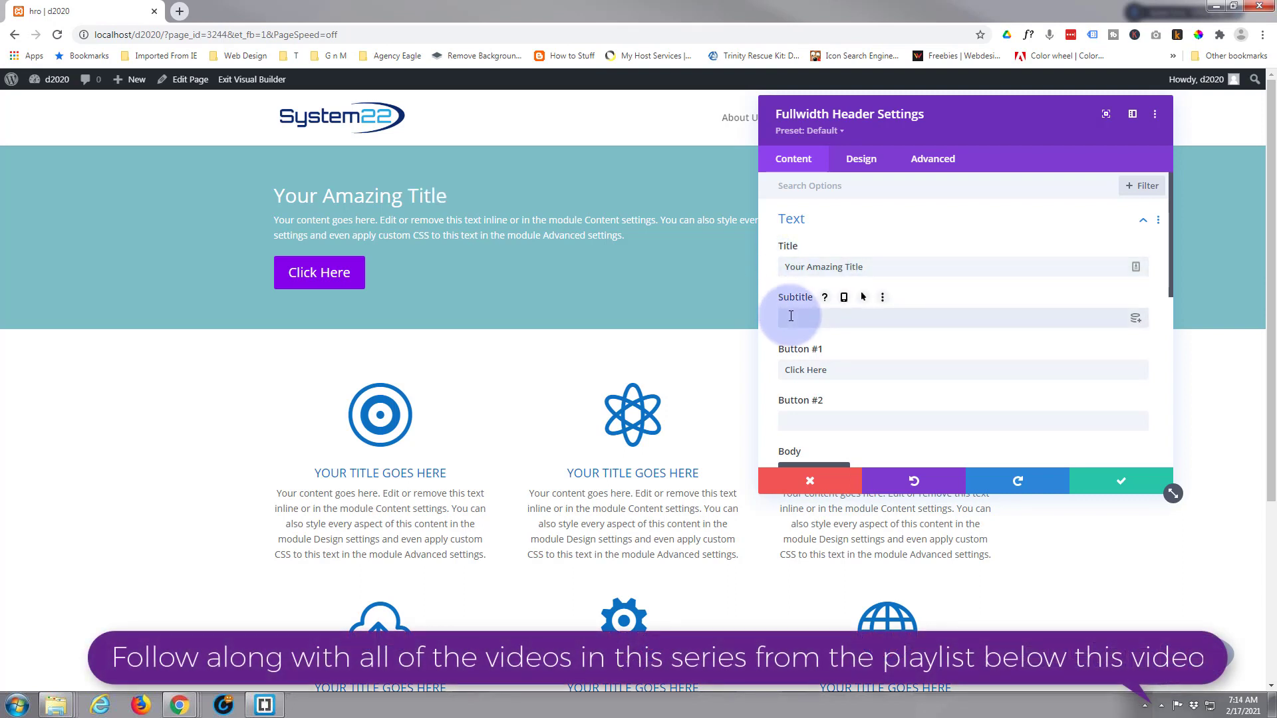
type("Get The Best Deal Today")
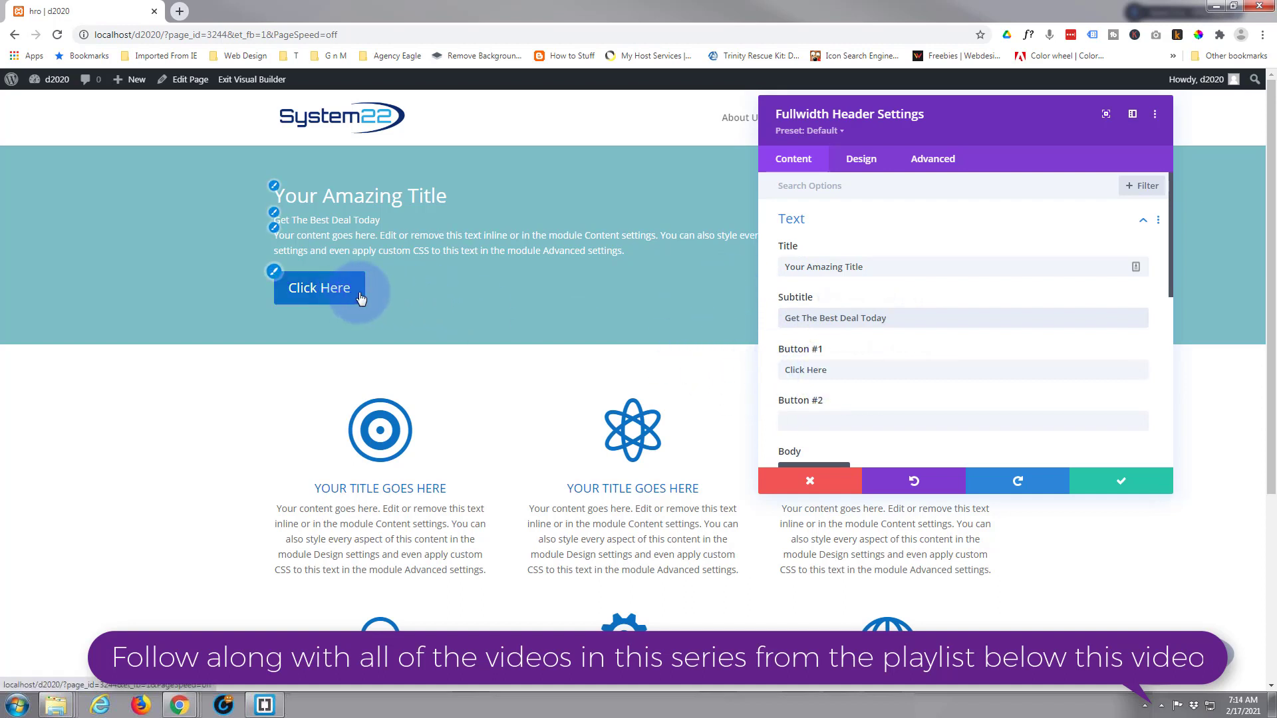
Label the header's first button "Contact us" and its second button "More Info"
left_click_drag(831, 370, 741, 368)
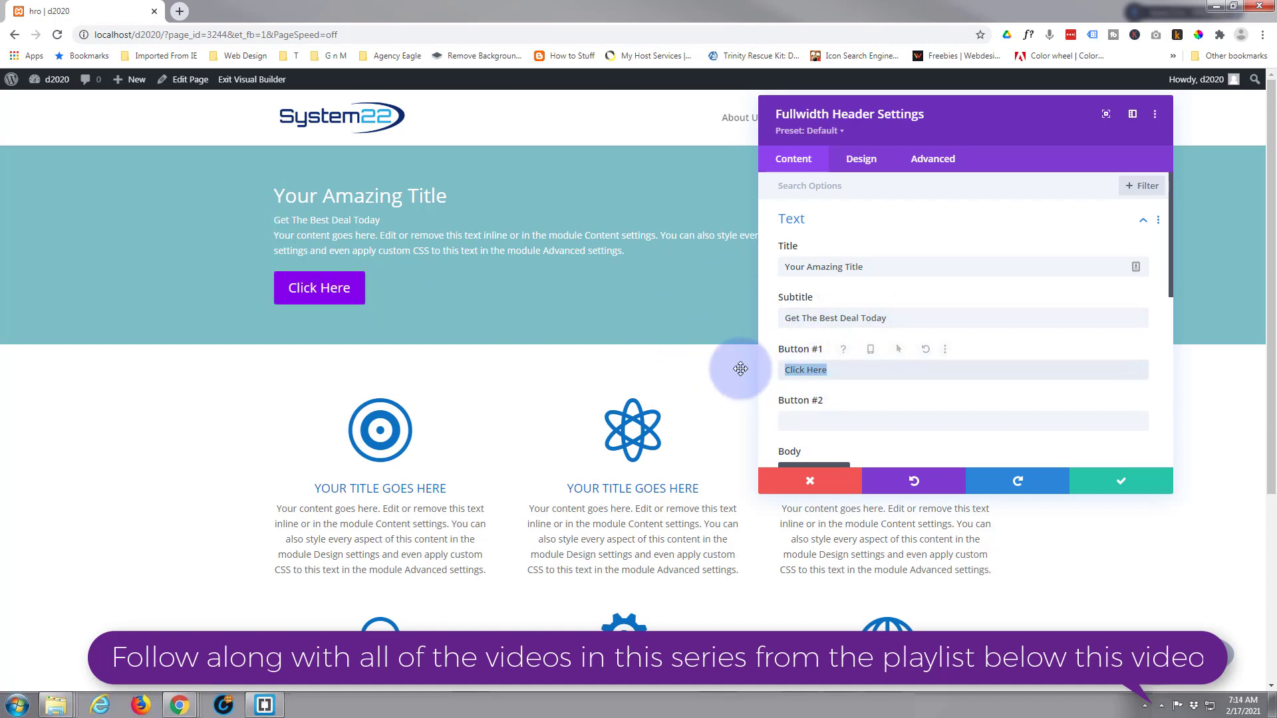
type("Contact us")
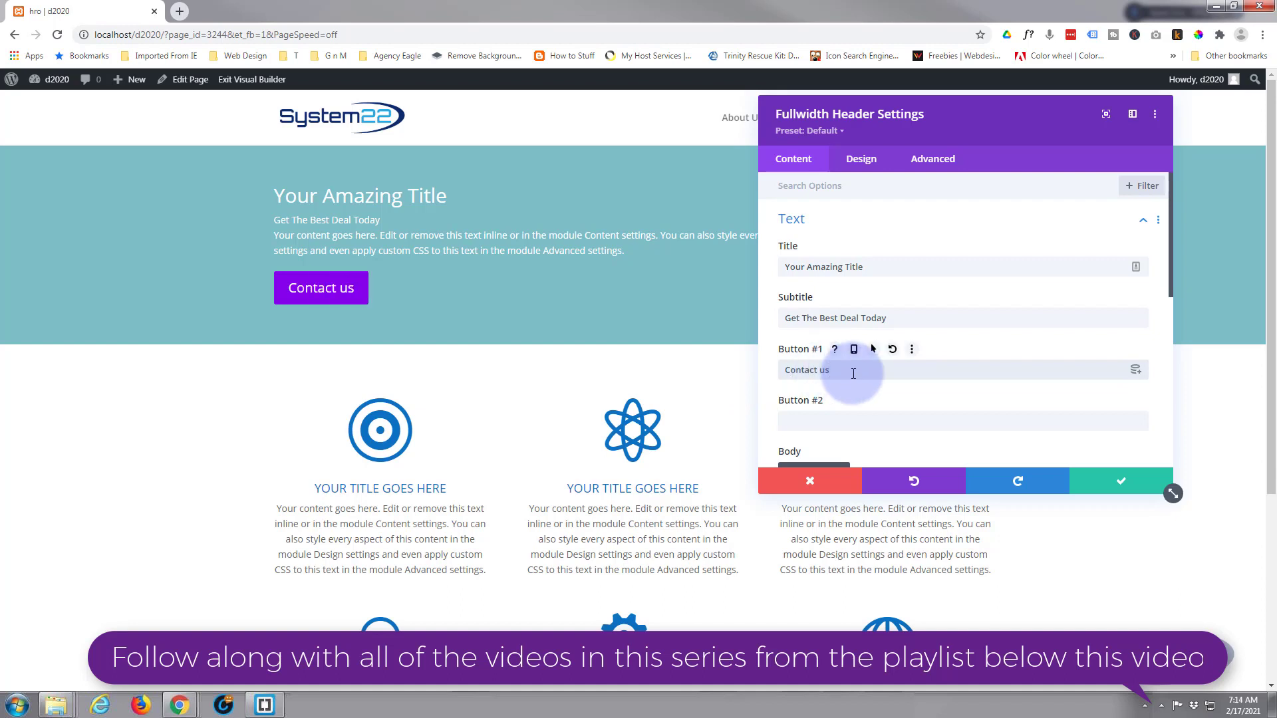
scroll(854, 371, "down", 1)
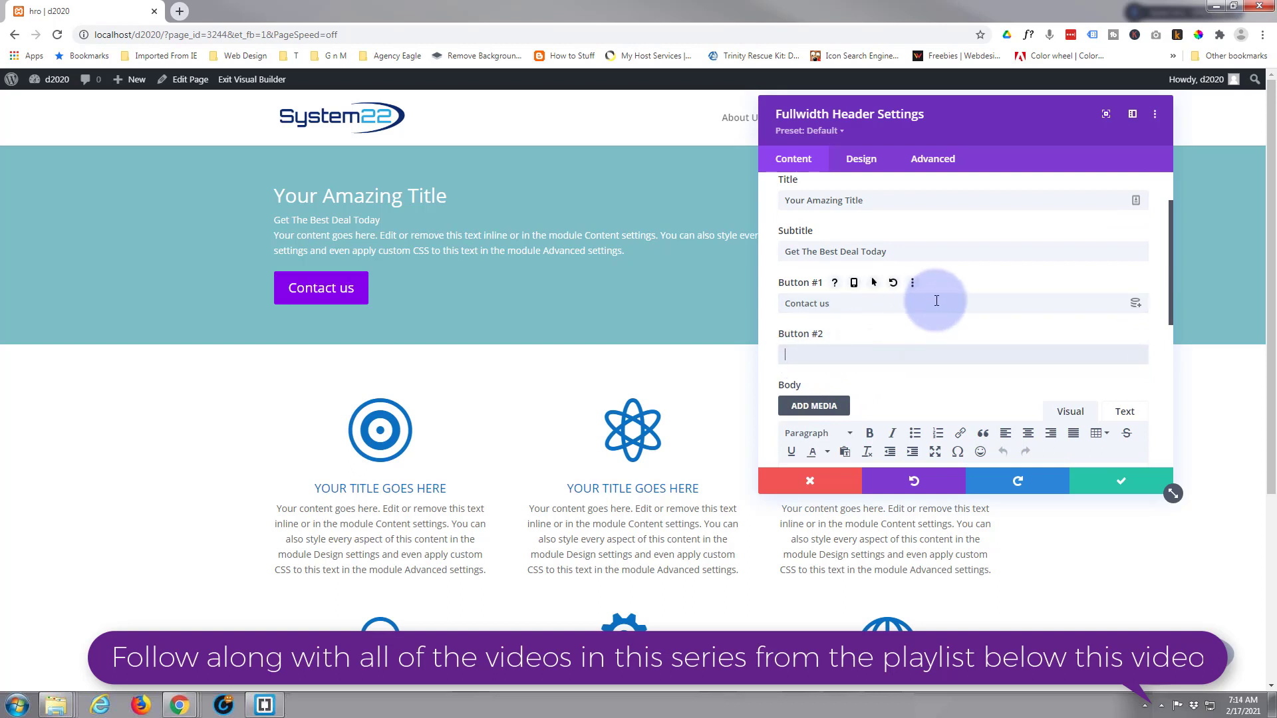
type("More Info")
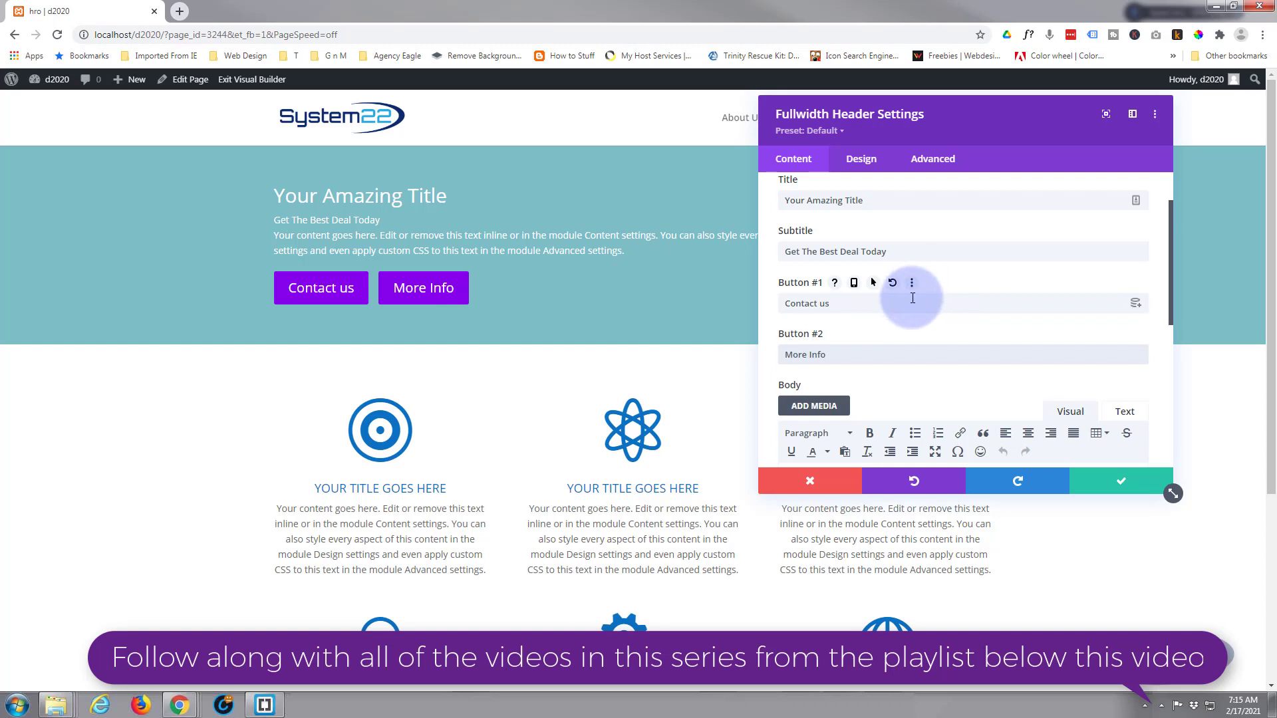
Examine the header's body text editor, including its text colour choices
scroll(915, 296, "down", 1)
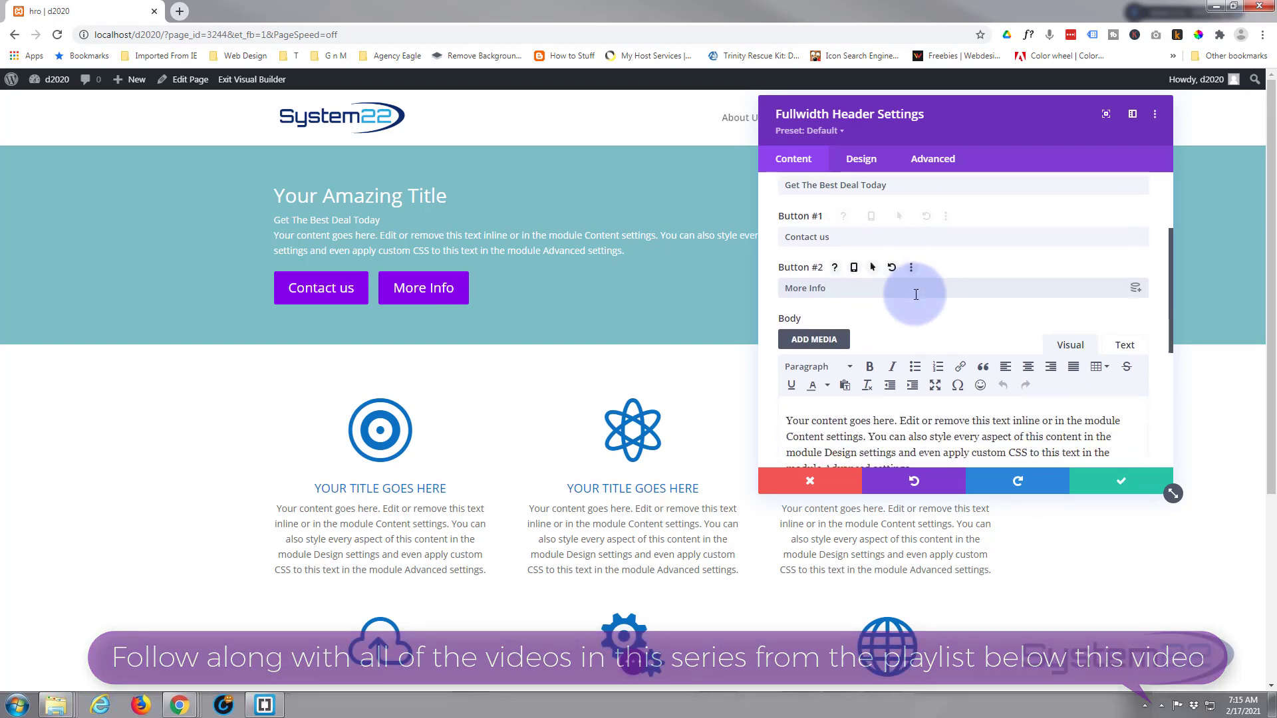
scroll(916, 295, "down", 1)
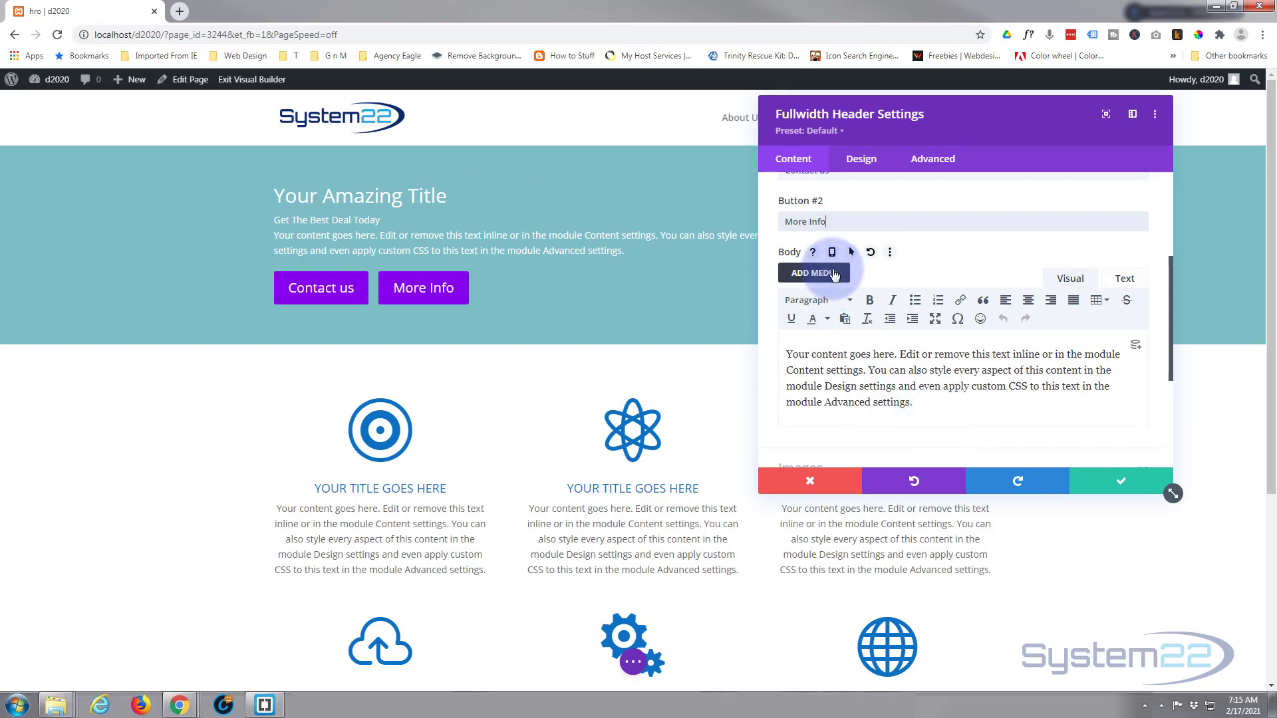
left_click(827, 319)
left_click(827, 322)
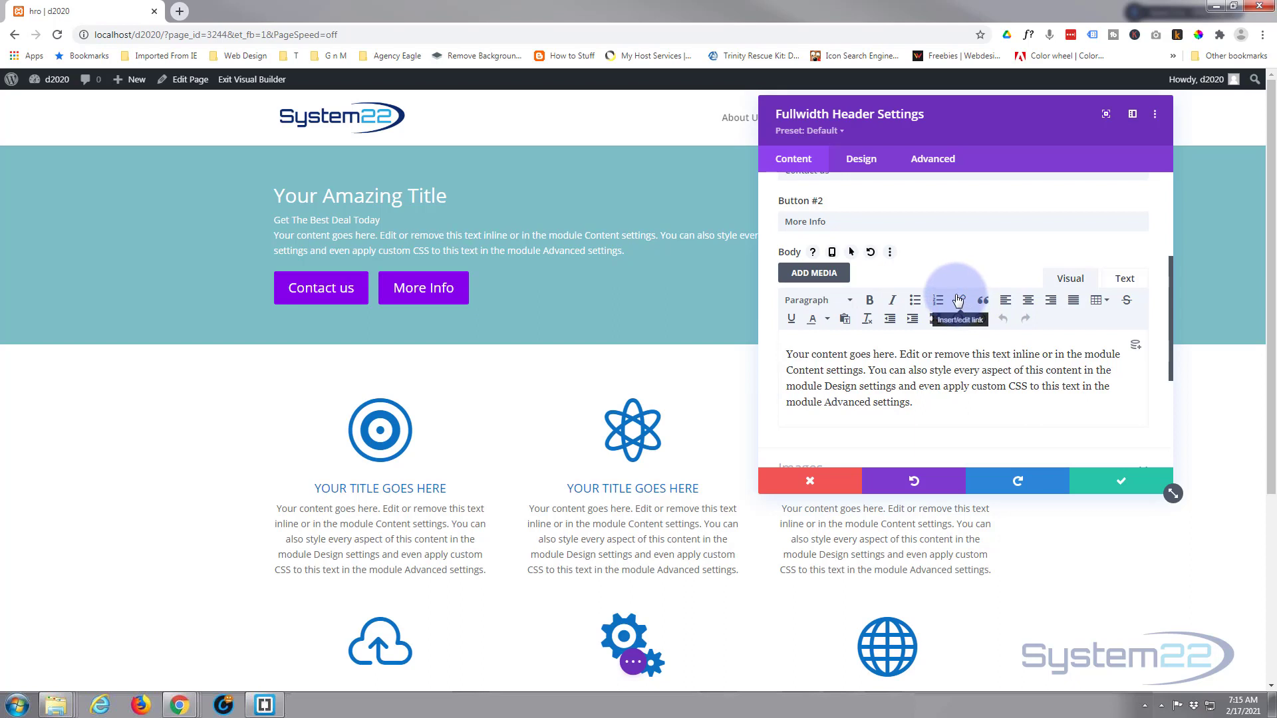
Set the header's logo image to the white System22 logo from the media library
scroll(957, 298, "down", 3)
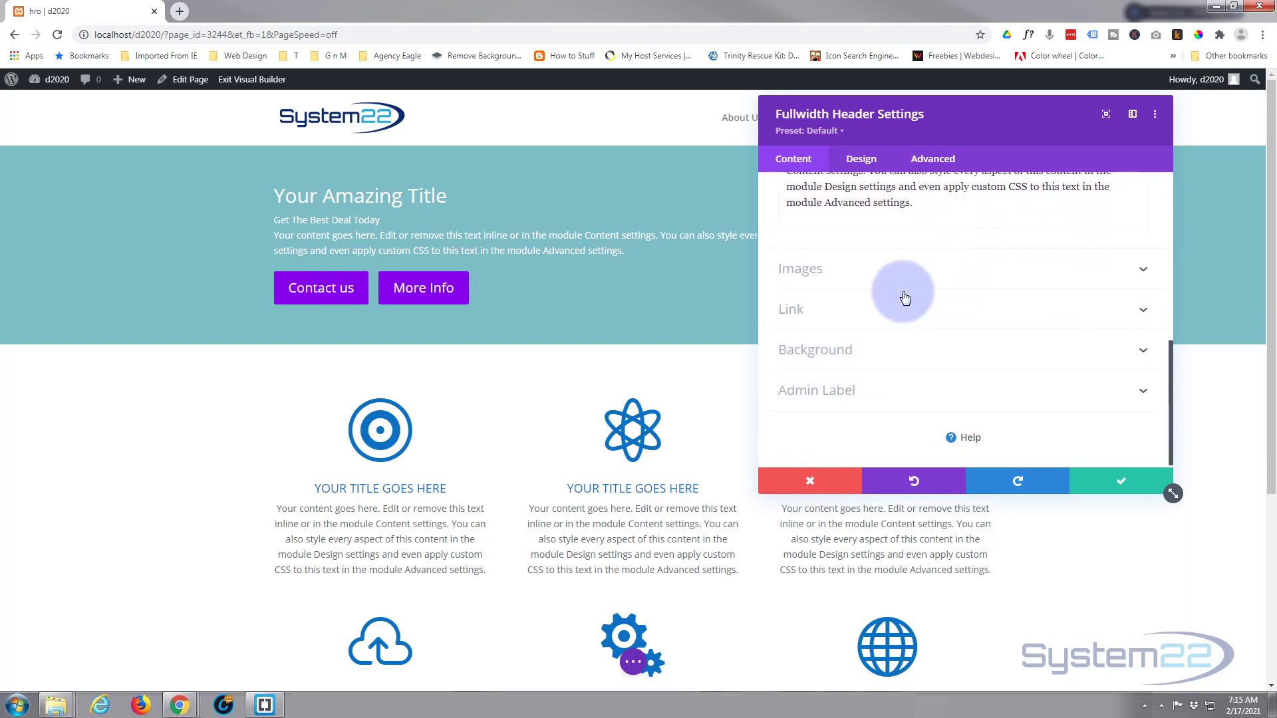
left_click(891, 276)
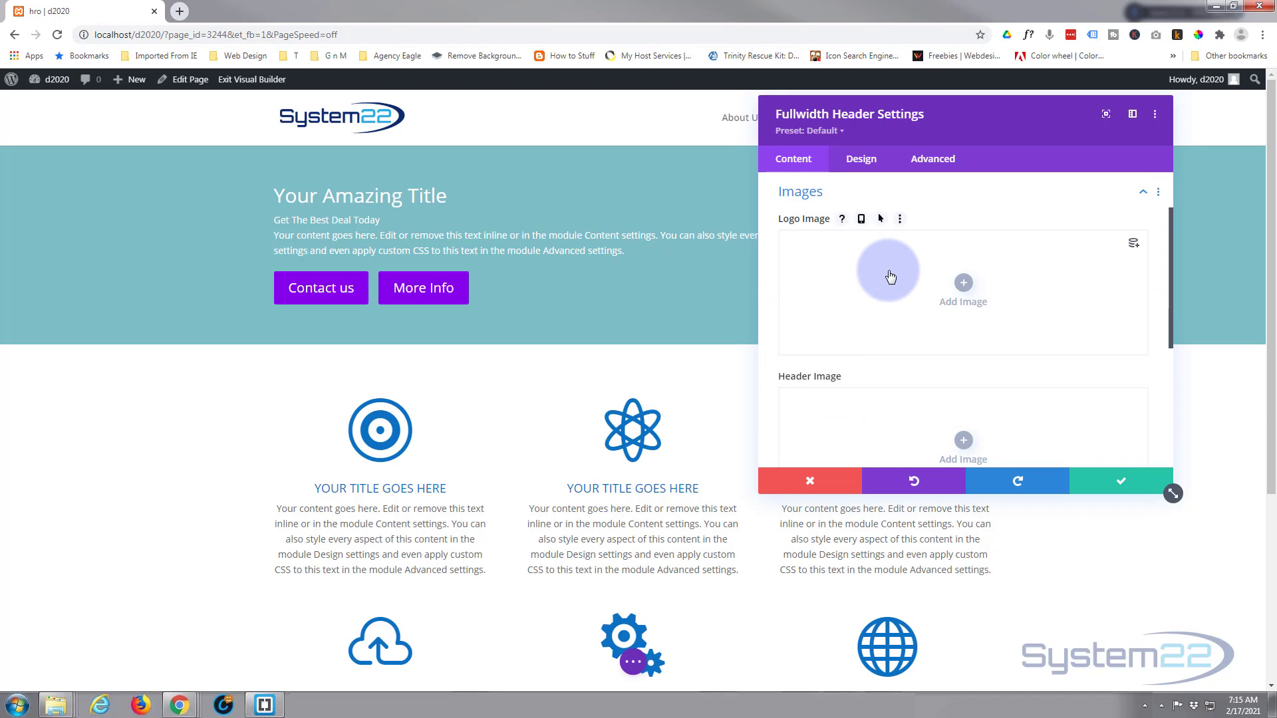
left_click(964, 282)
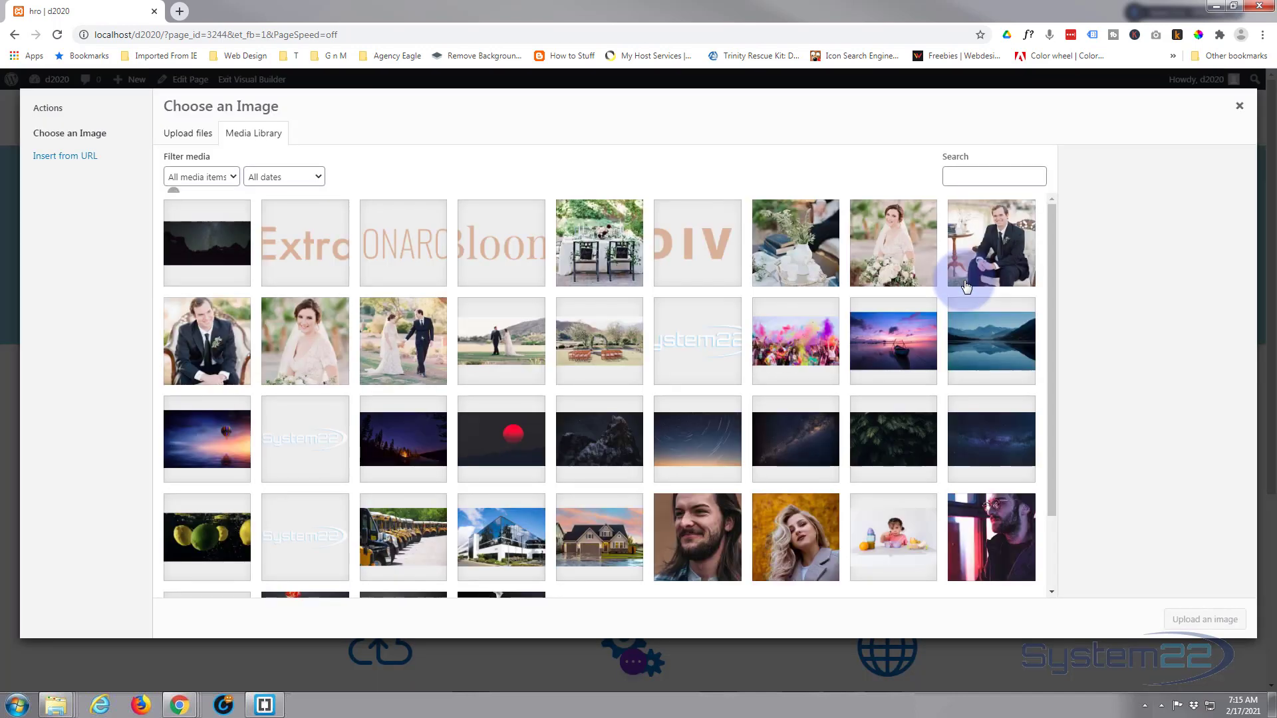
left_click(717, 340)
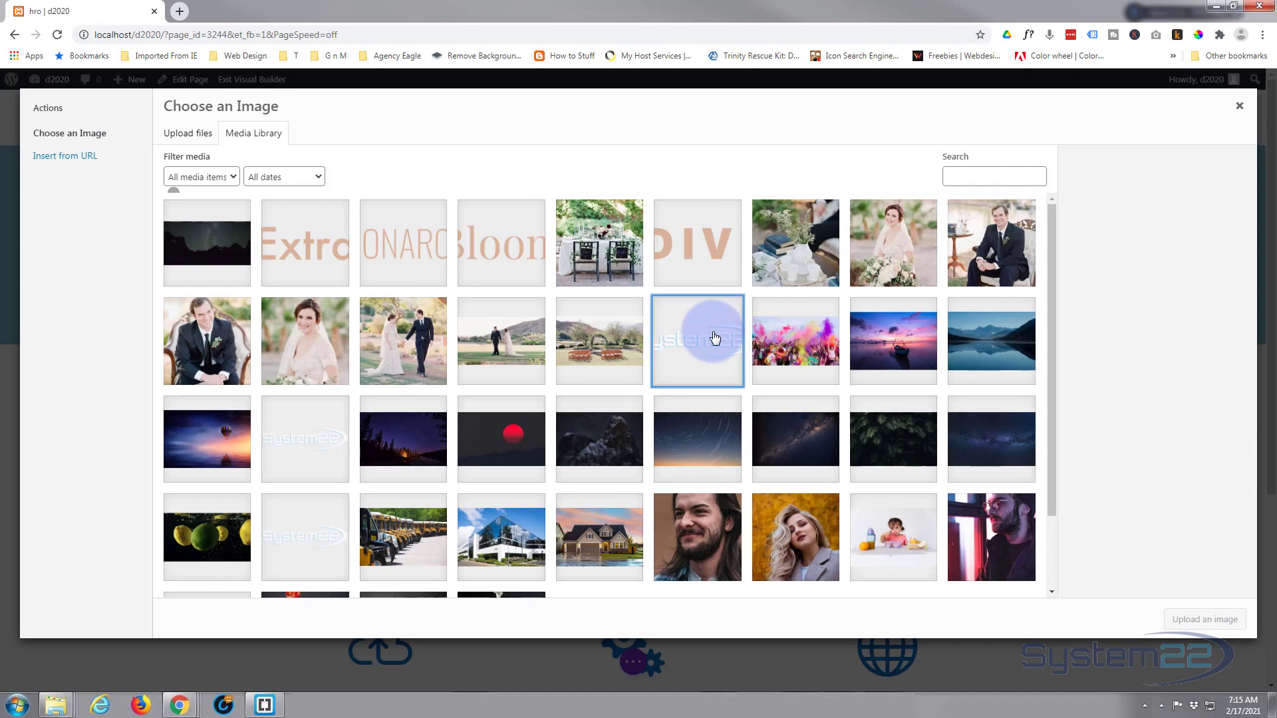
left_click(1204, 620)
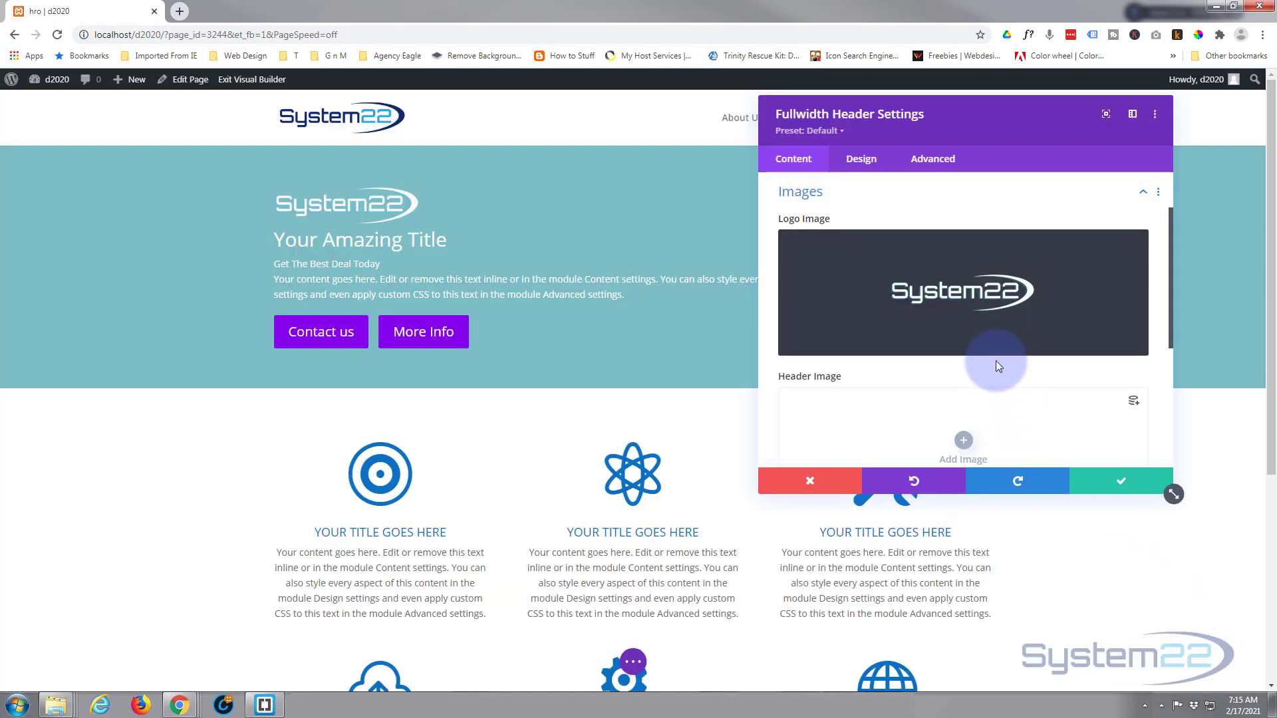
Set the header image to web-development.png from the media library, and move the settings window aside to see the header's content
scroll(984, 329, "down", 1)
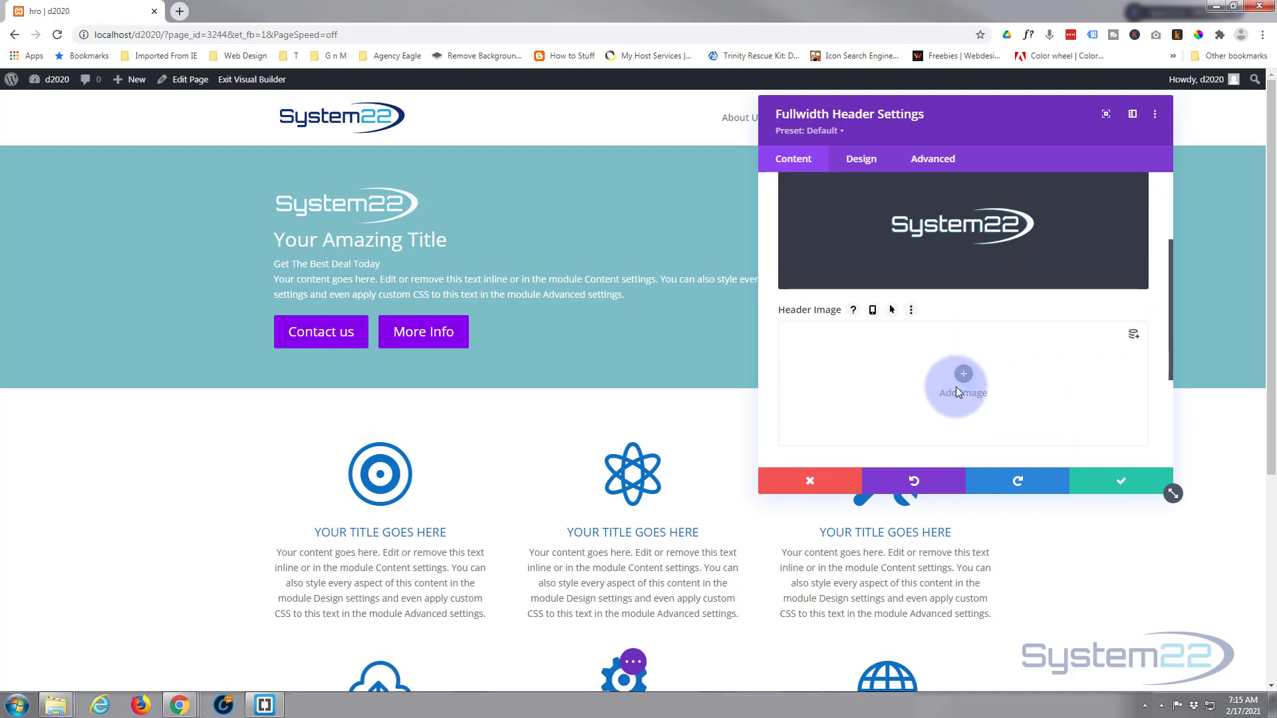
left_click(968, 381)
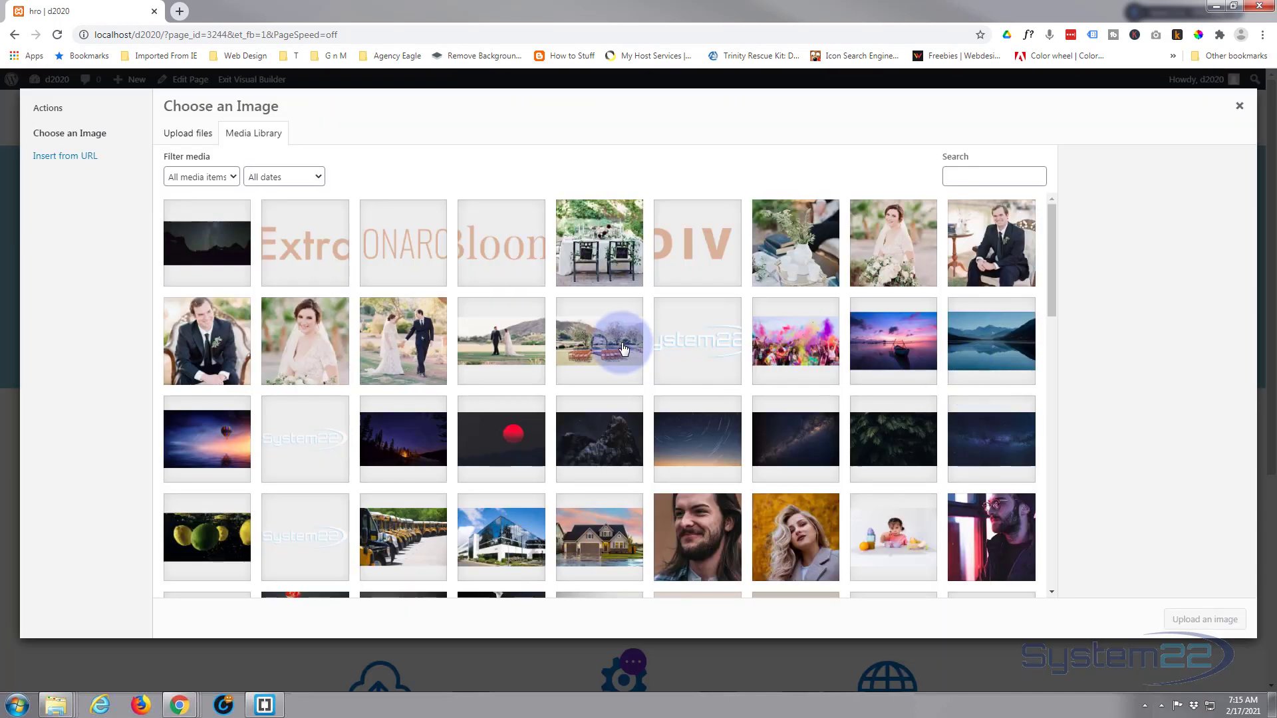
scroll(621, 339, "down", 5)
left_click(402, 391)
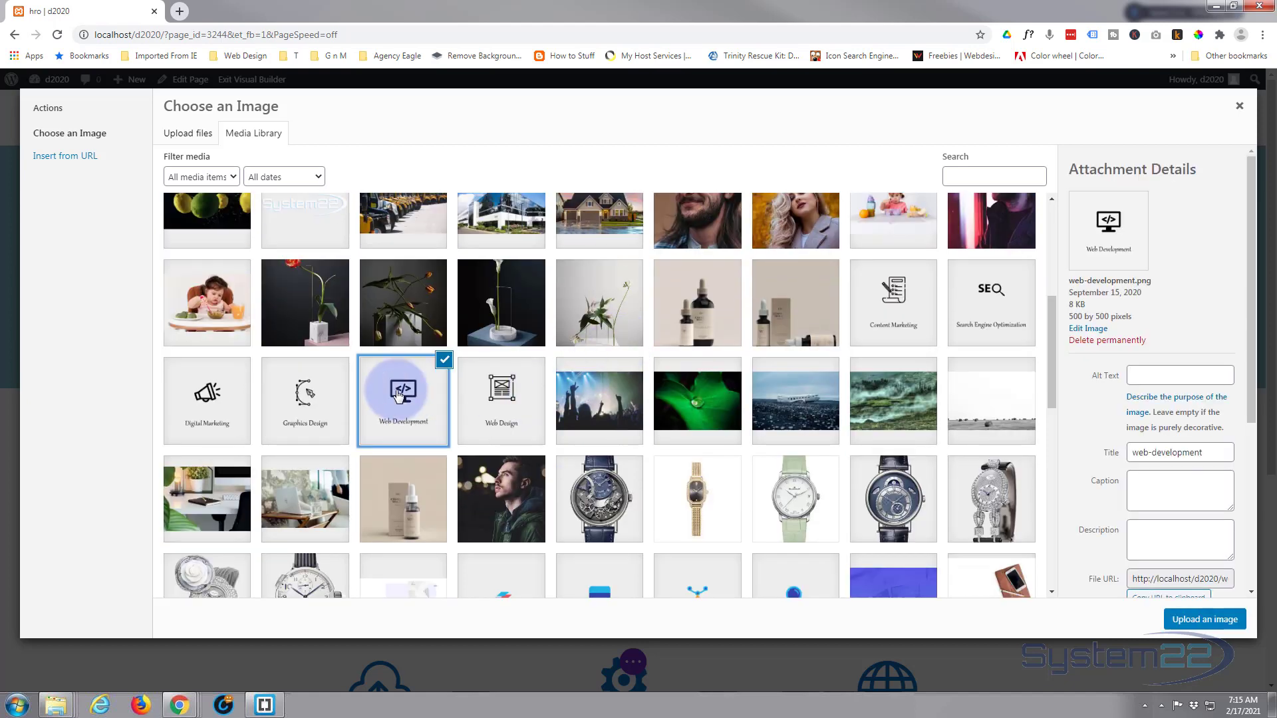
left_click(1205, 619)
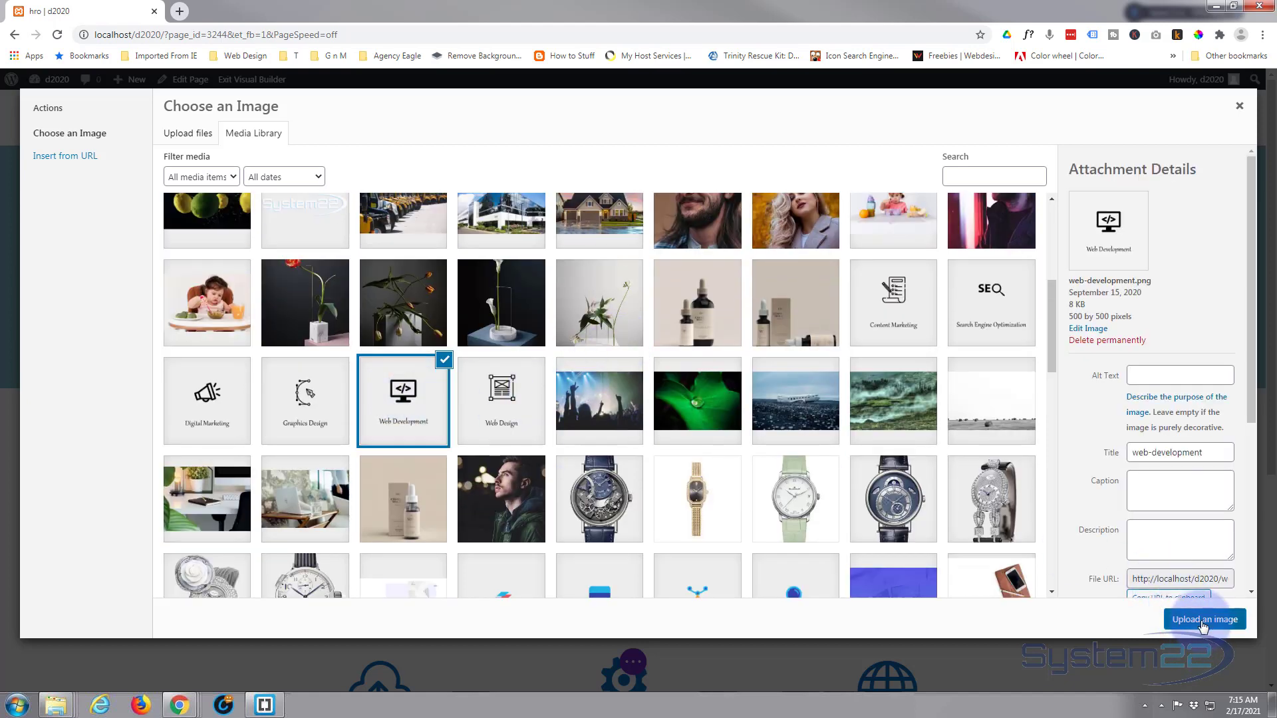
left_click_drag(944, 114, 197, 495)
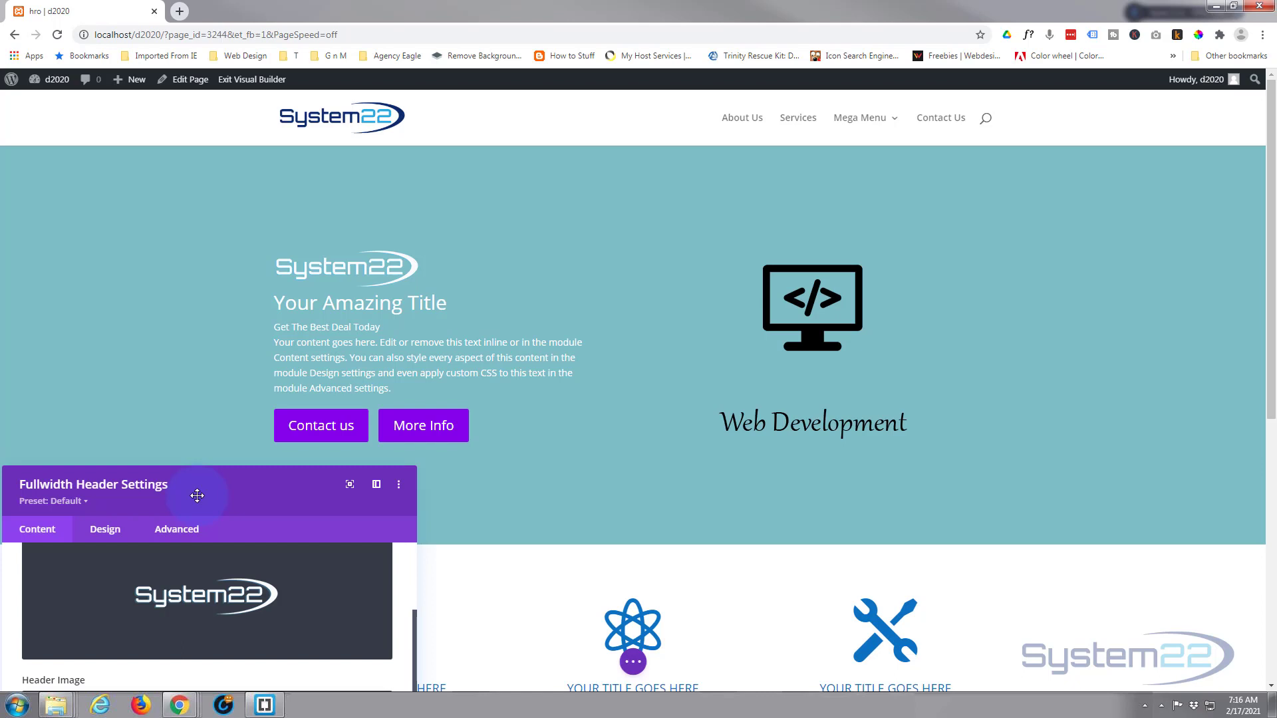
left_click_drag(197, 495, 496, 175)
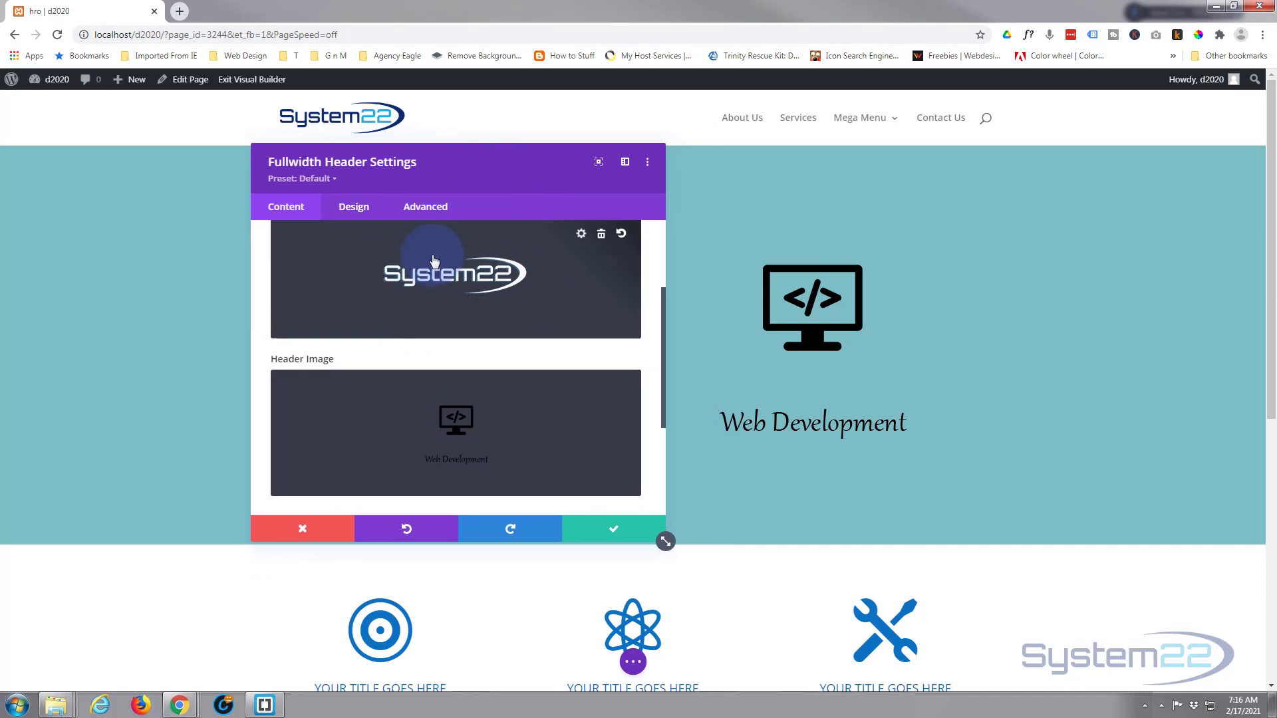
Invert the header image's colours by setting its Image Invert to 100%
scroll(431, 260, "up", 3)
left_click(362, 211)
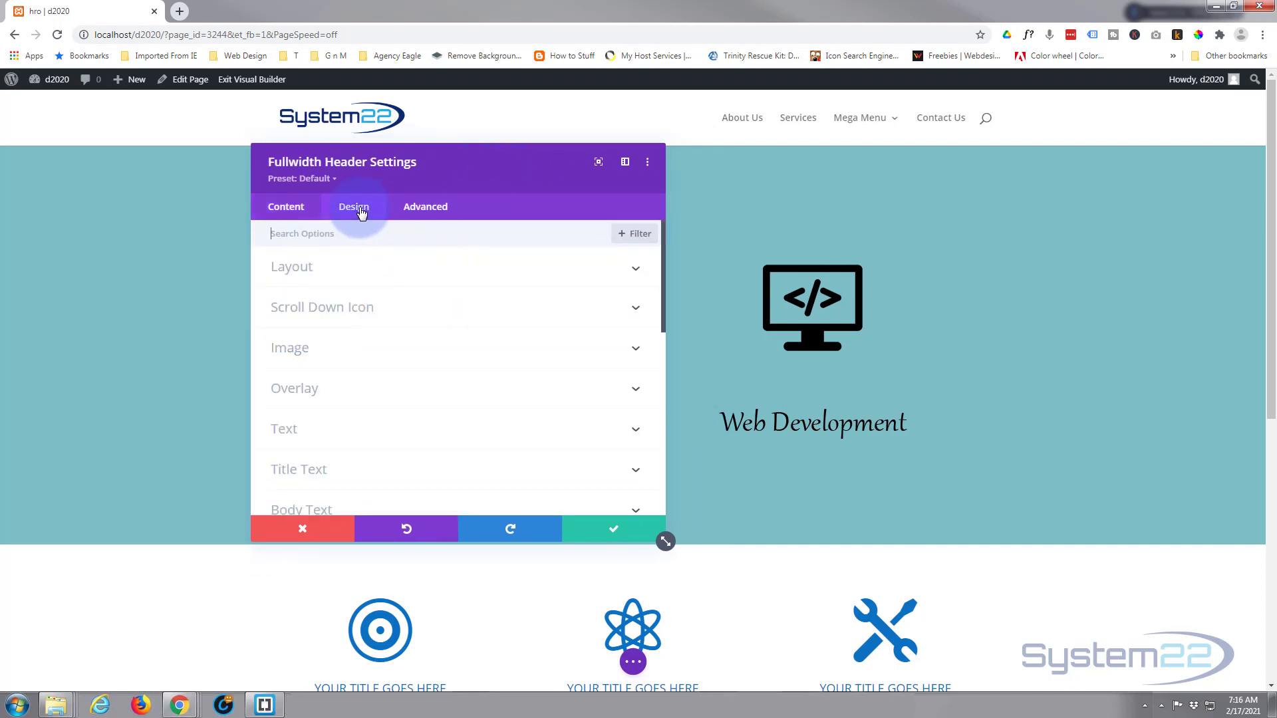
left_click(391, 356)
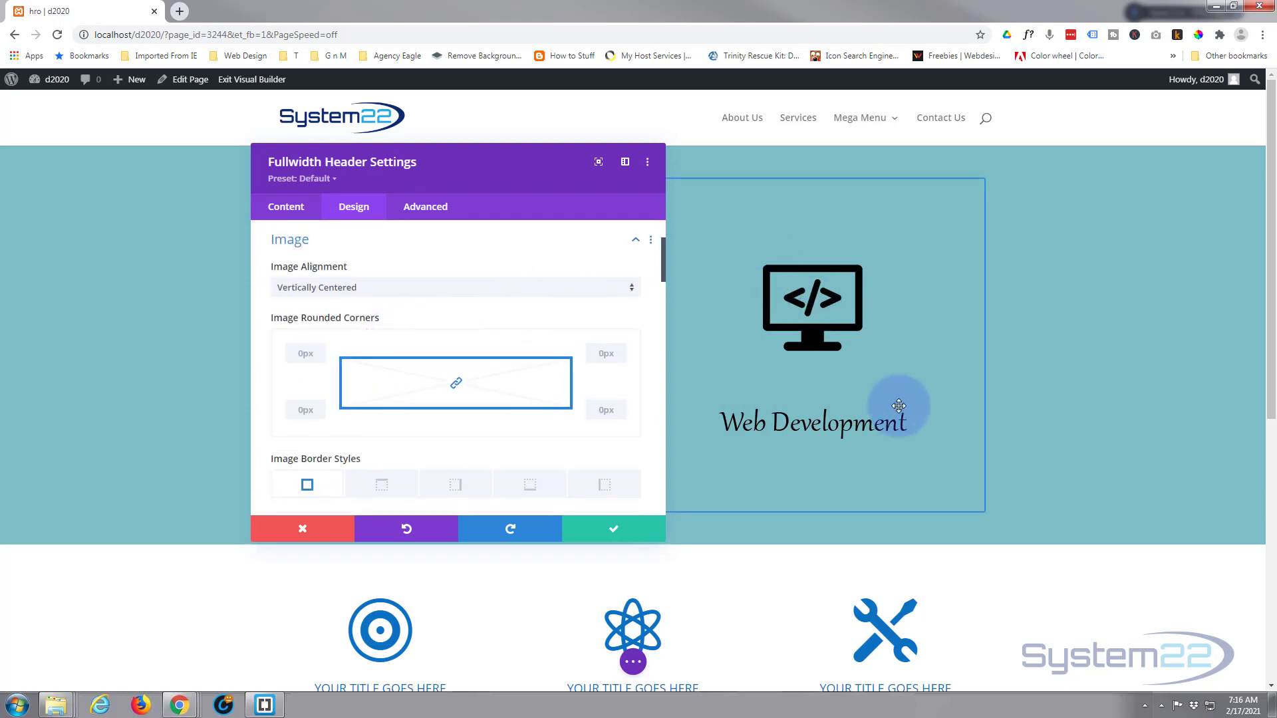
scroll(370, 317, "down", 6)
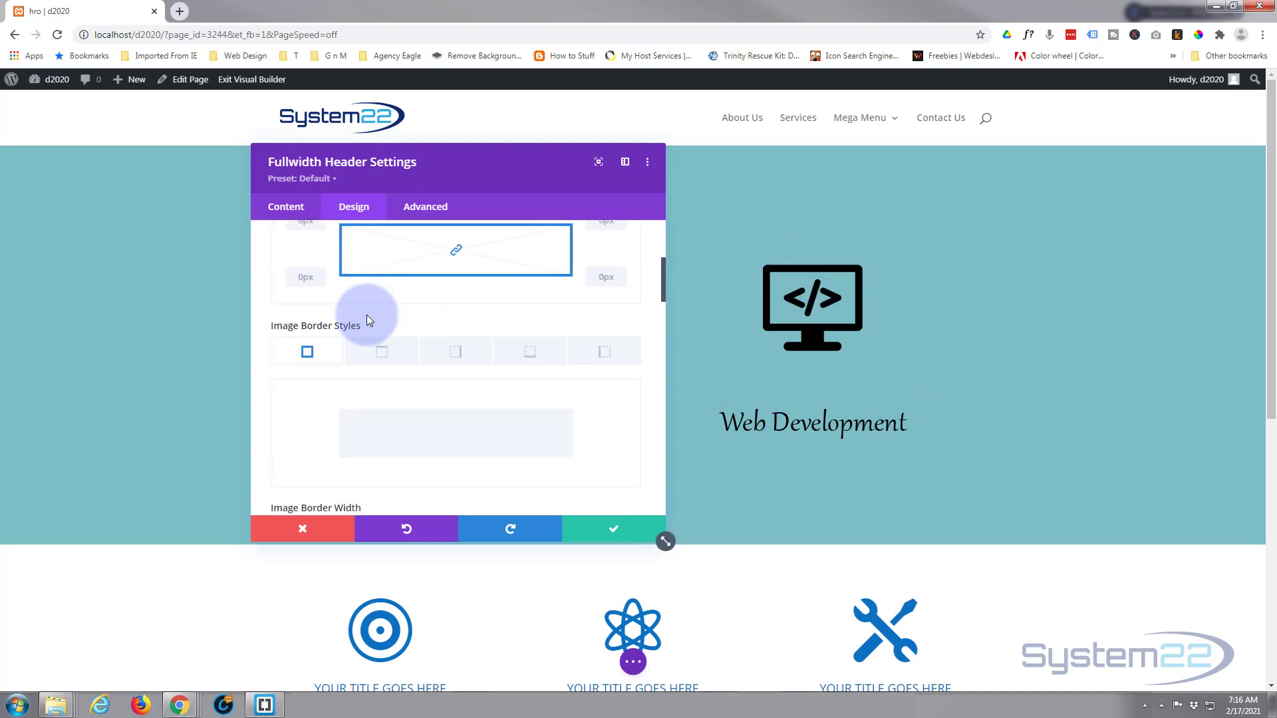
scroll(366, 323, "down", 4)
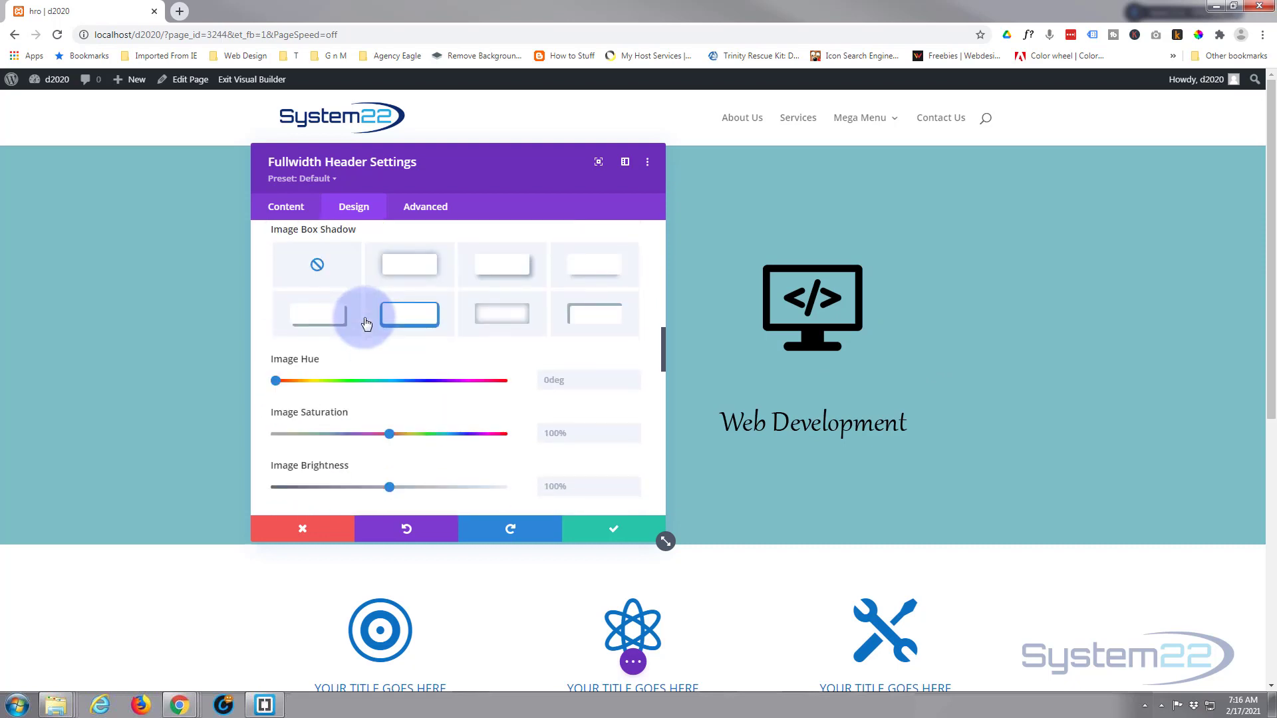
scroll(366, 322, "down", 1)
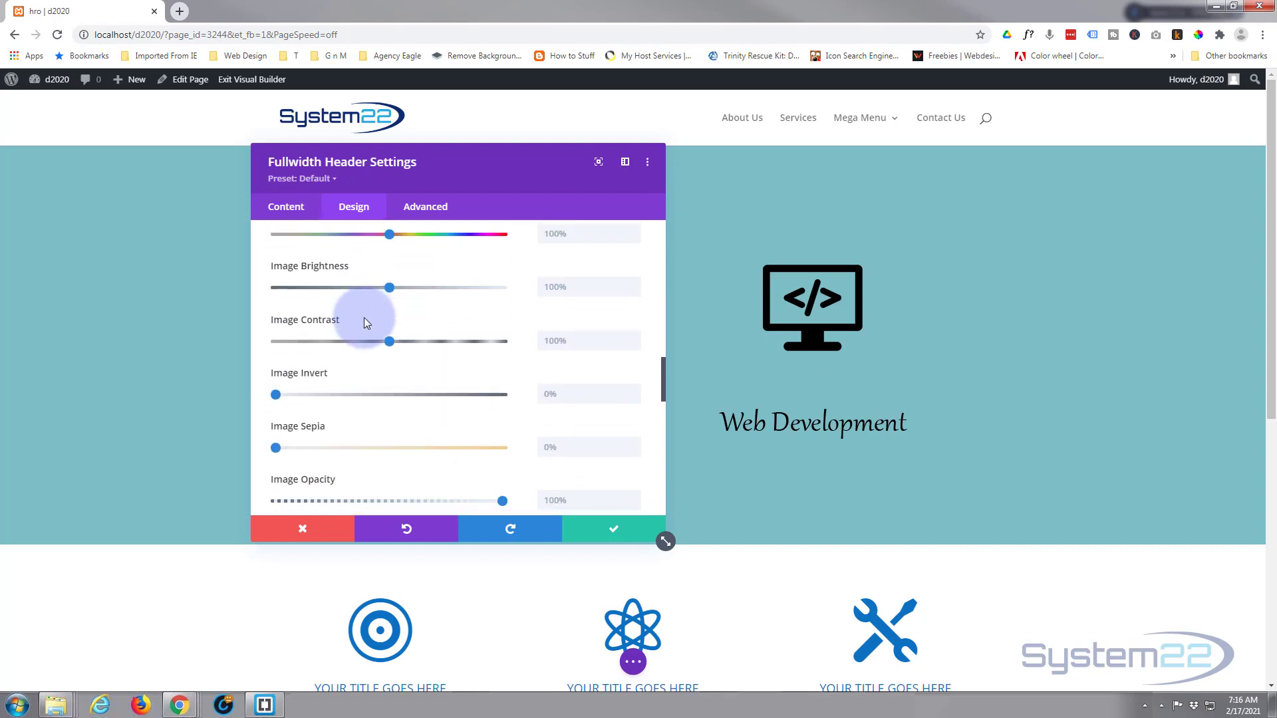
left_click_drag(282, 396, 517, 396)
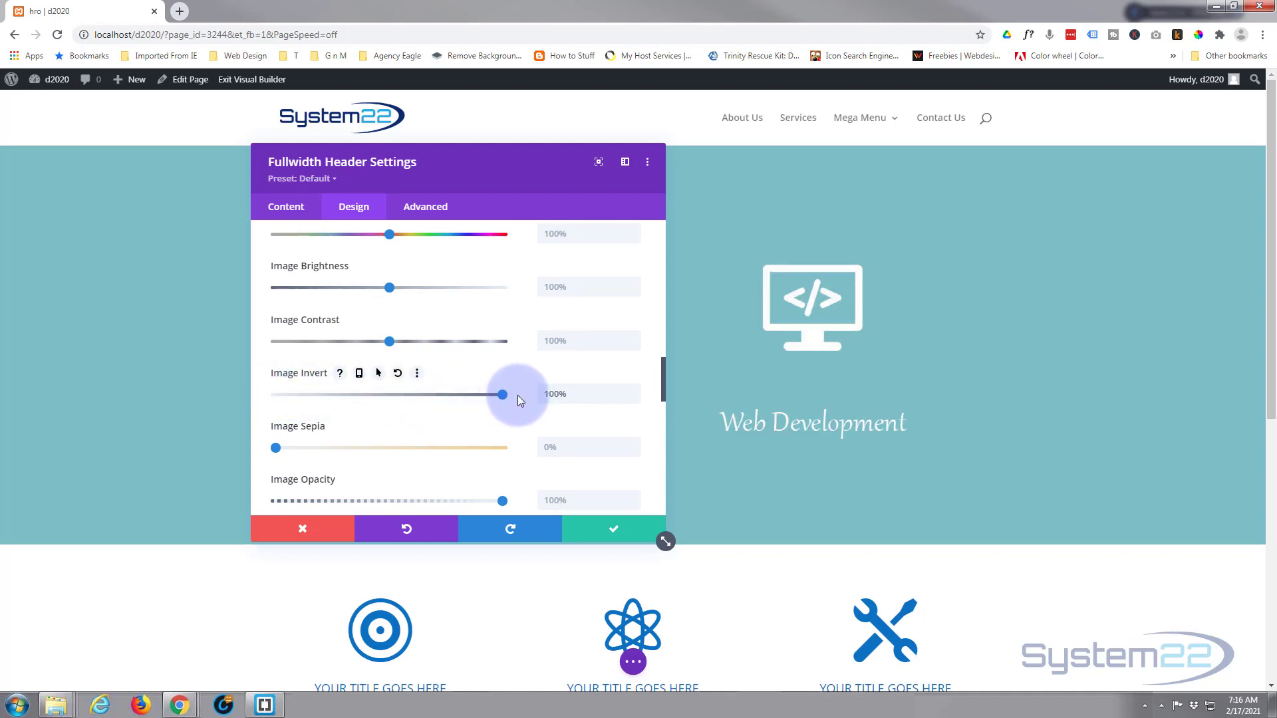
left_click_drag(351, 395, 503, 405)
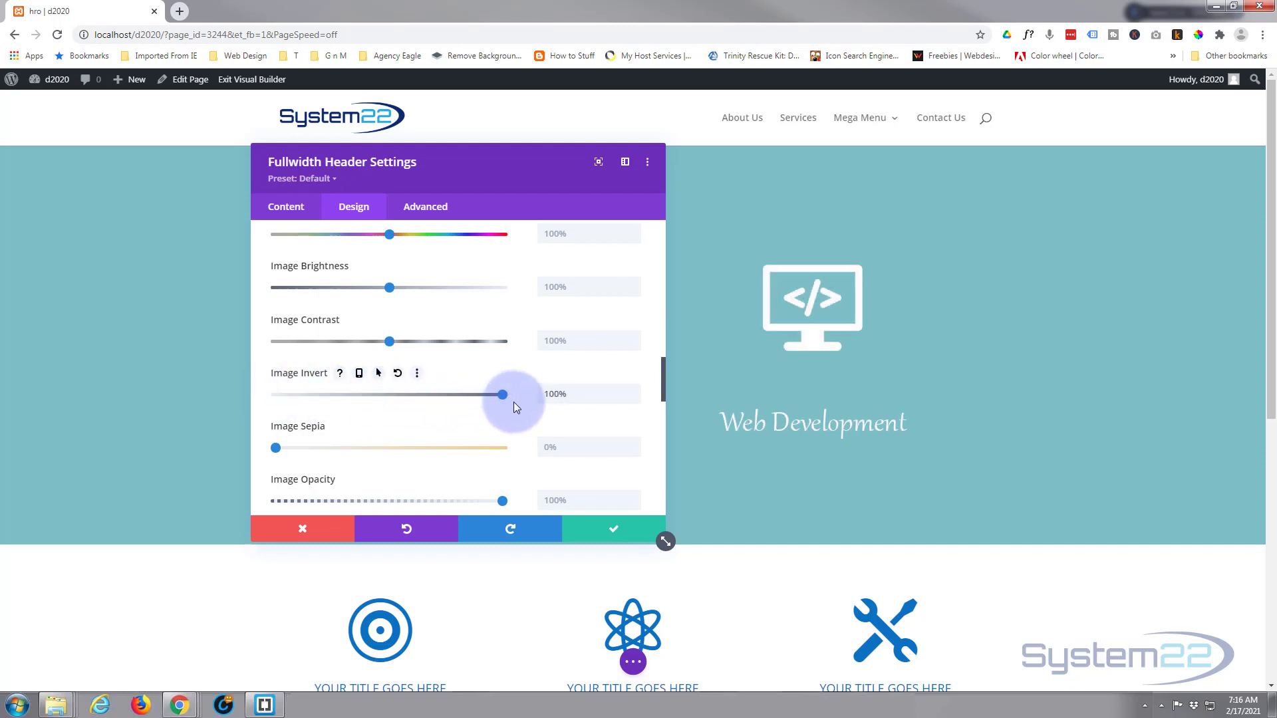
Move the settings window clear of the header's text and logo, and set Image Invert to 0%
left_click_drag(499, 182, 932, 229)
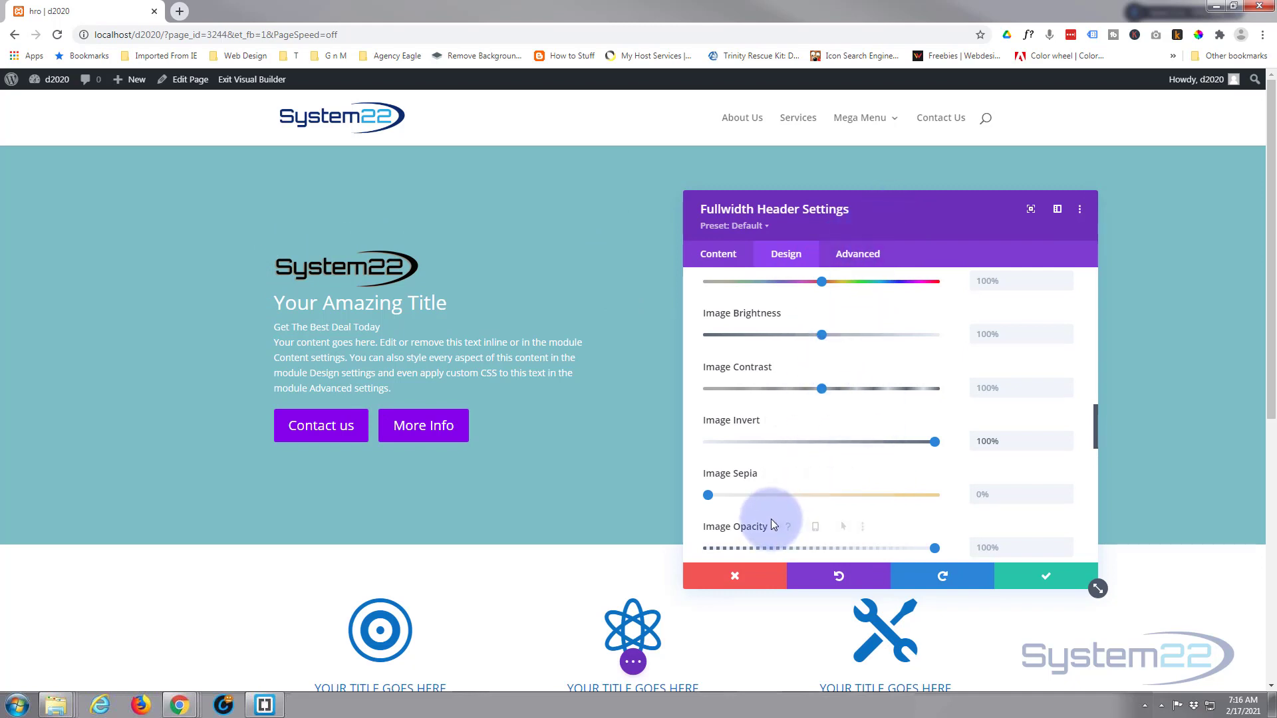
left_click_drag(1012, 442, 962, 446)
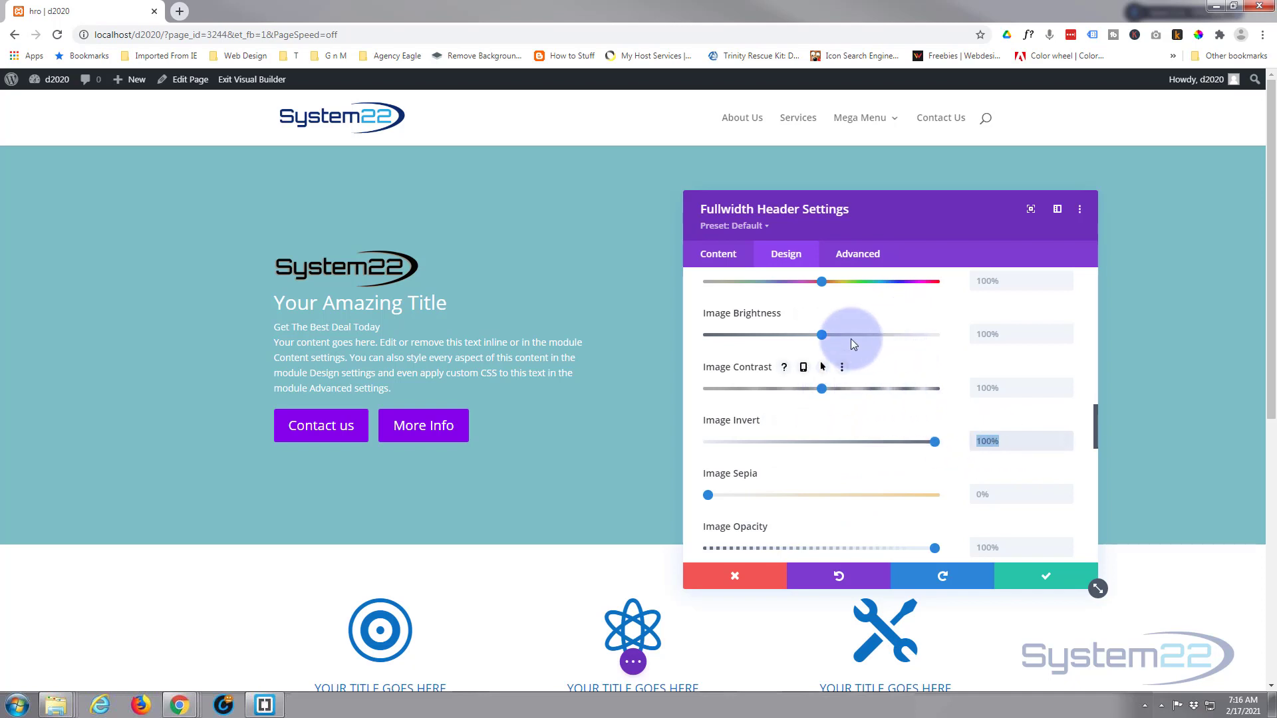
type("0")
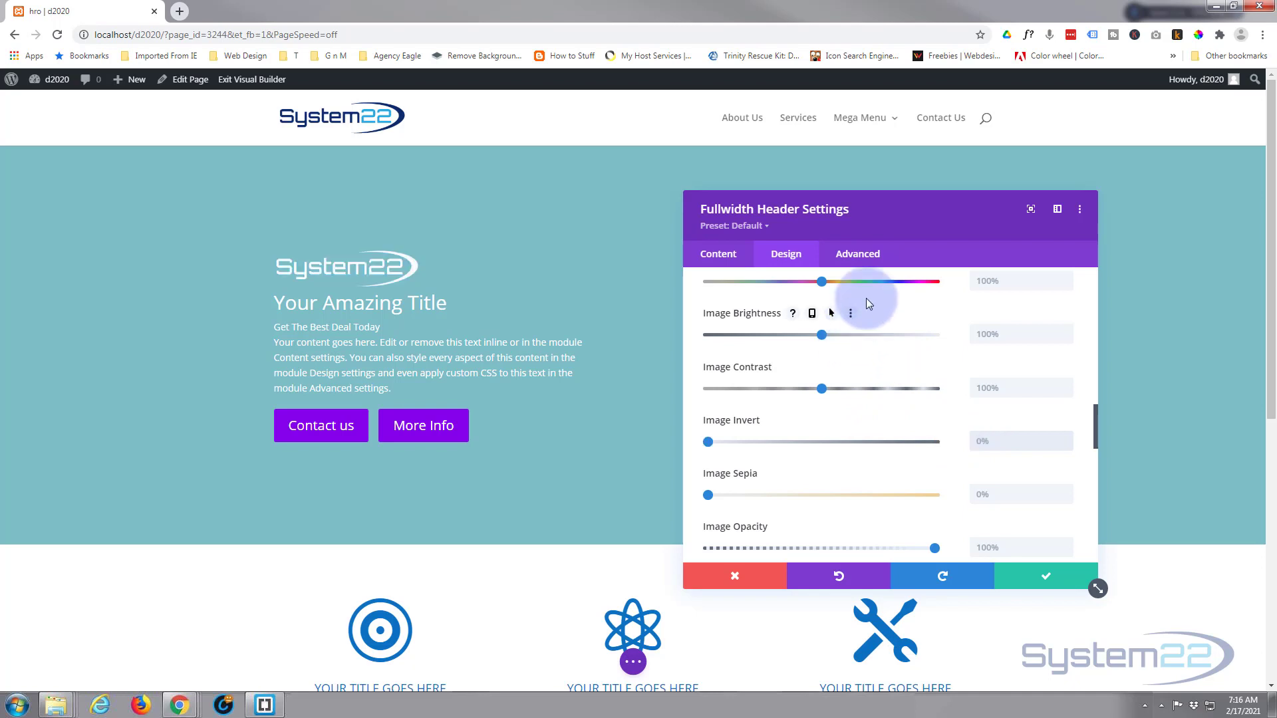
Remove the web development picture from the header image setting, and shift the settings window slightly upward
left_click(722, 255)
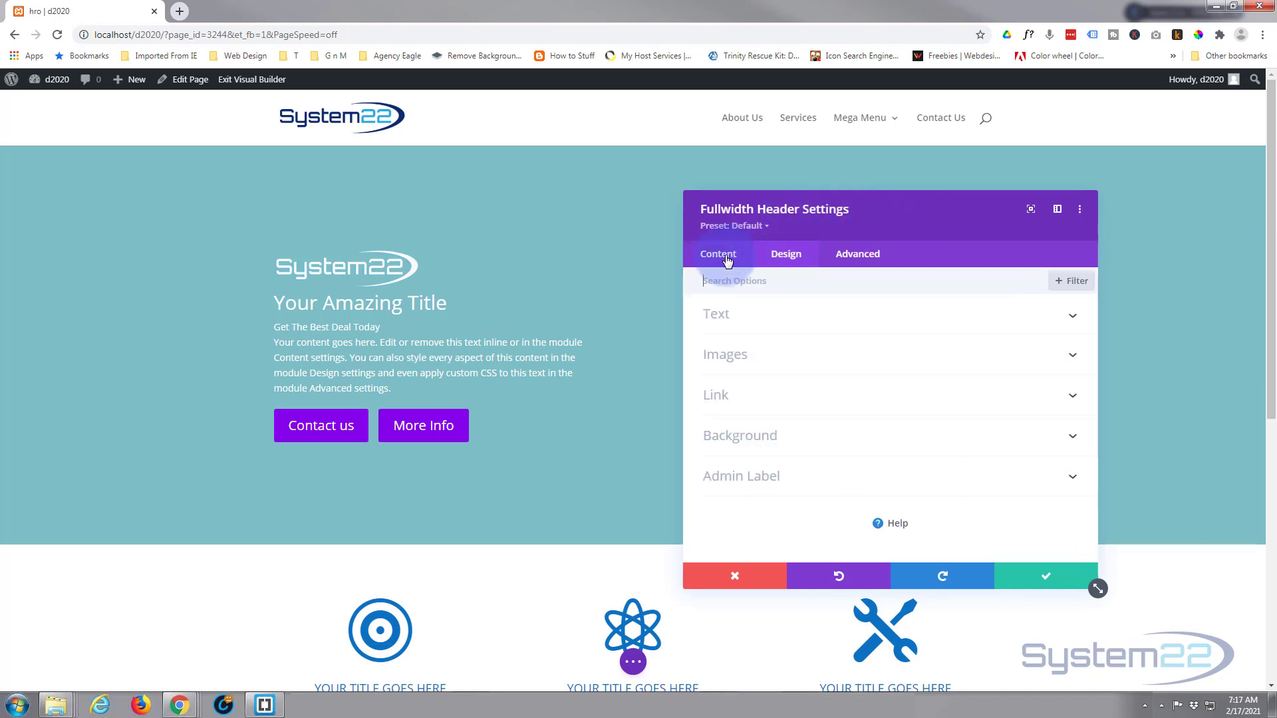
left_click(836, 355)
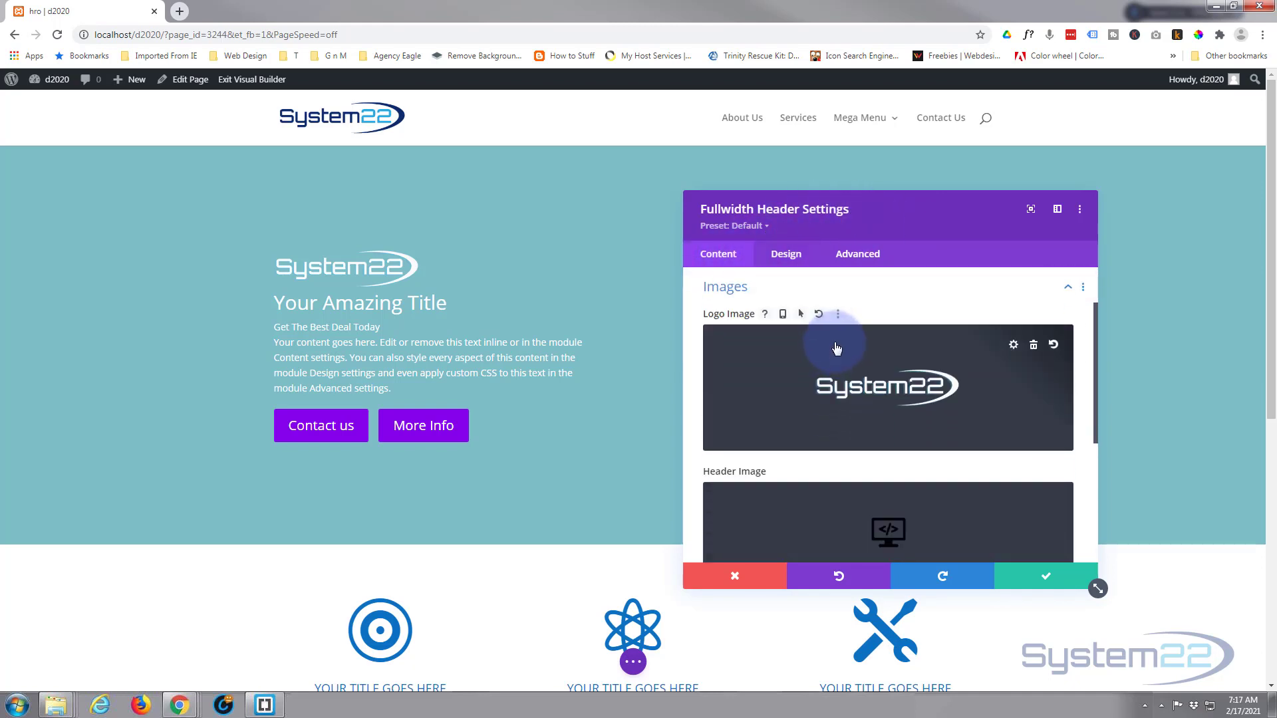
scroll(836, 351, "down", 3)
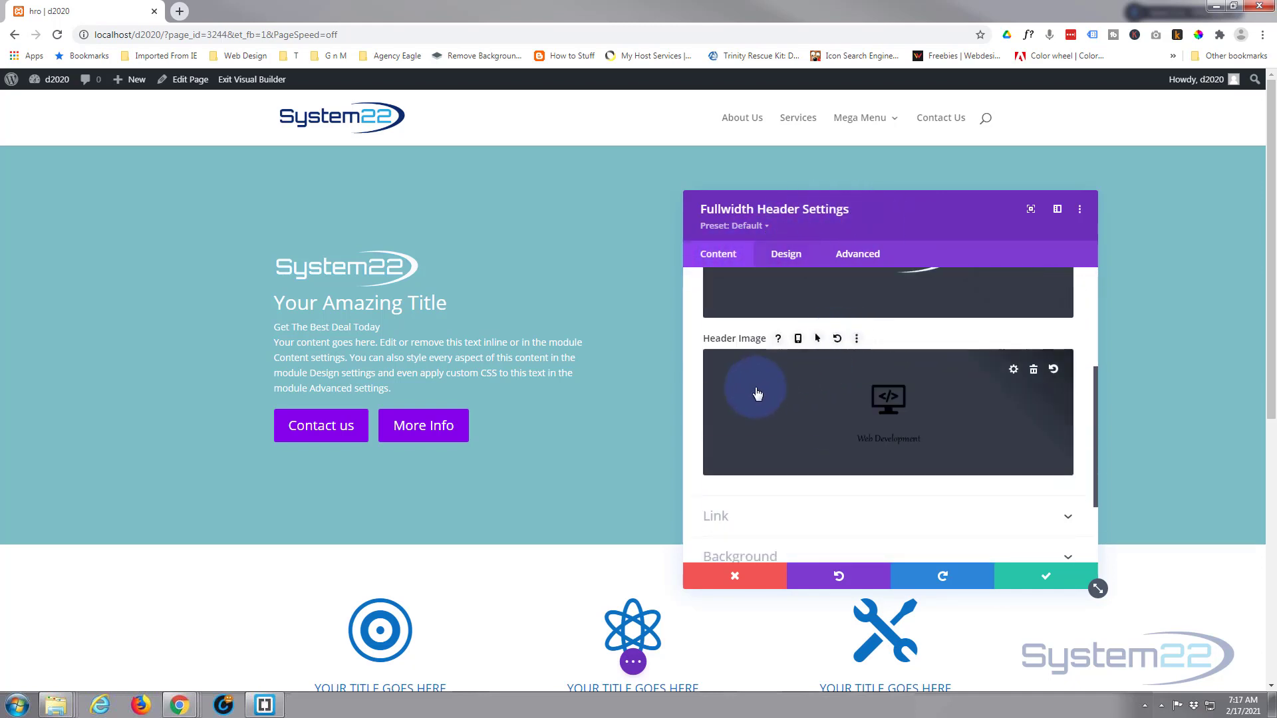
left_click(1033, 370)
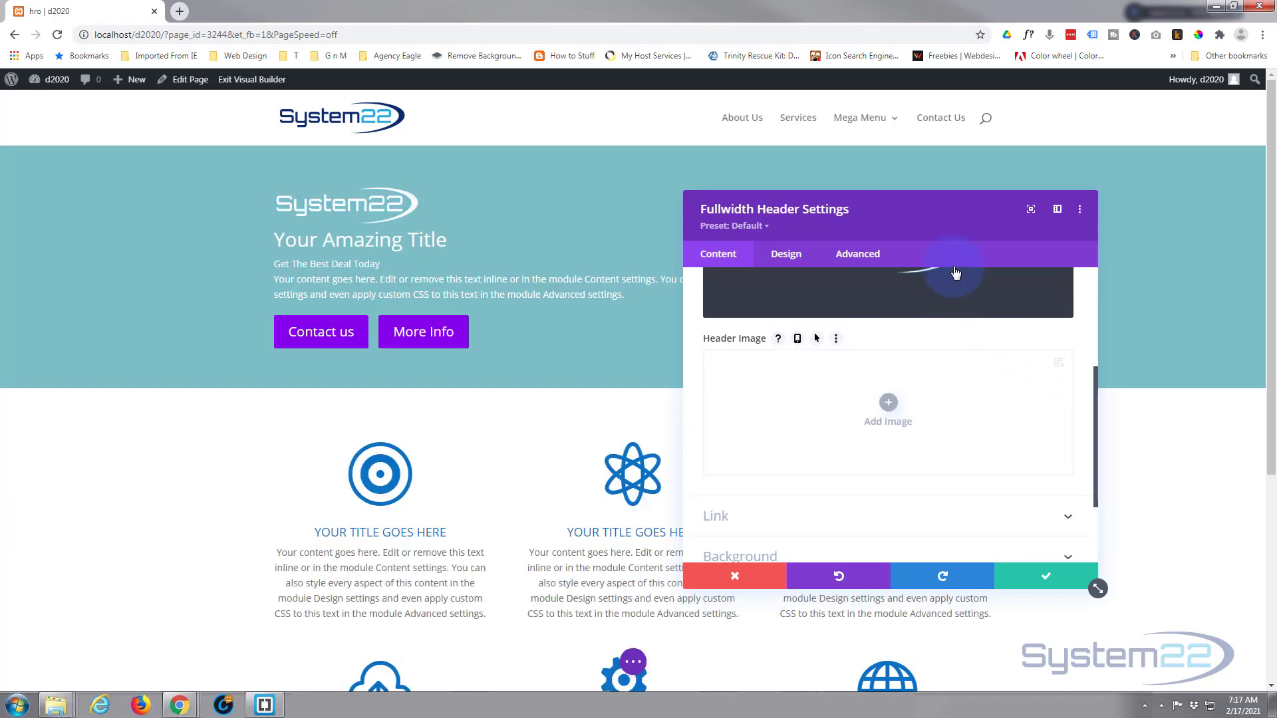
left_click_drag(937, 235, 944, 207)
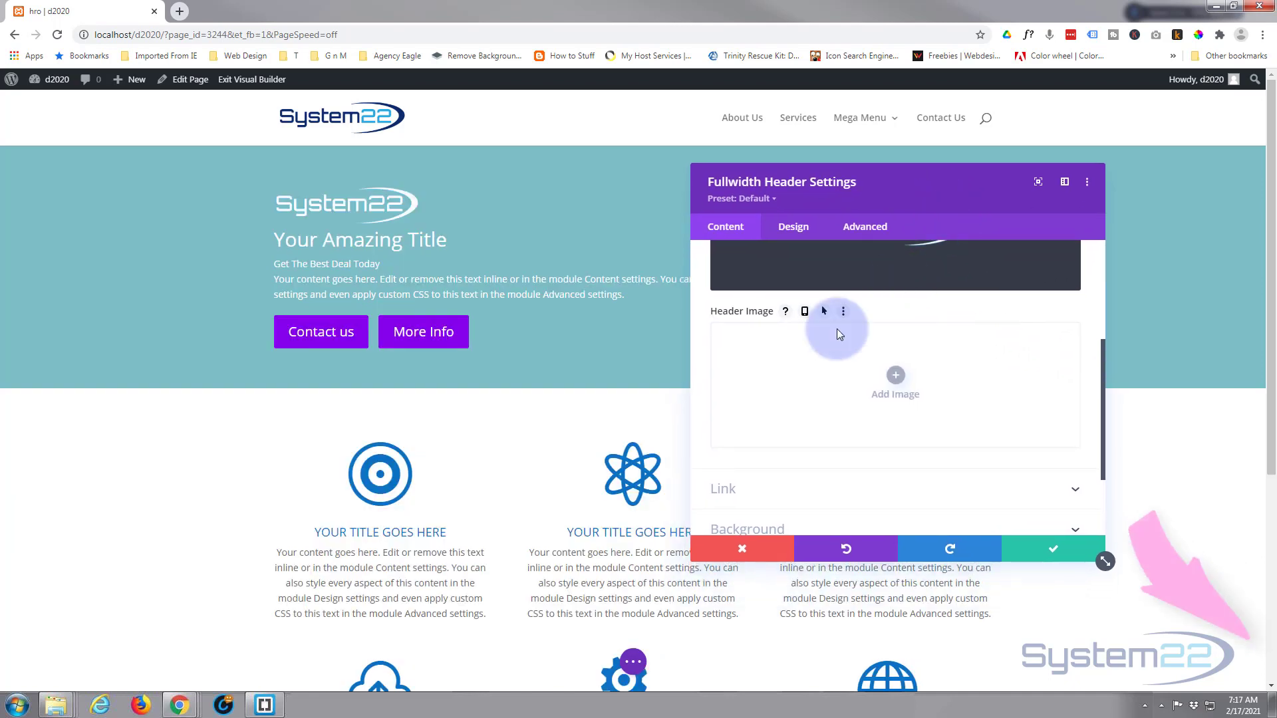
Set the link URLs of both header buttons to "#"
scroll(821, 344, "down", 3)
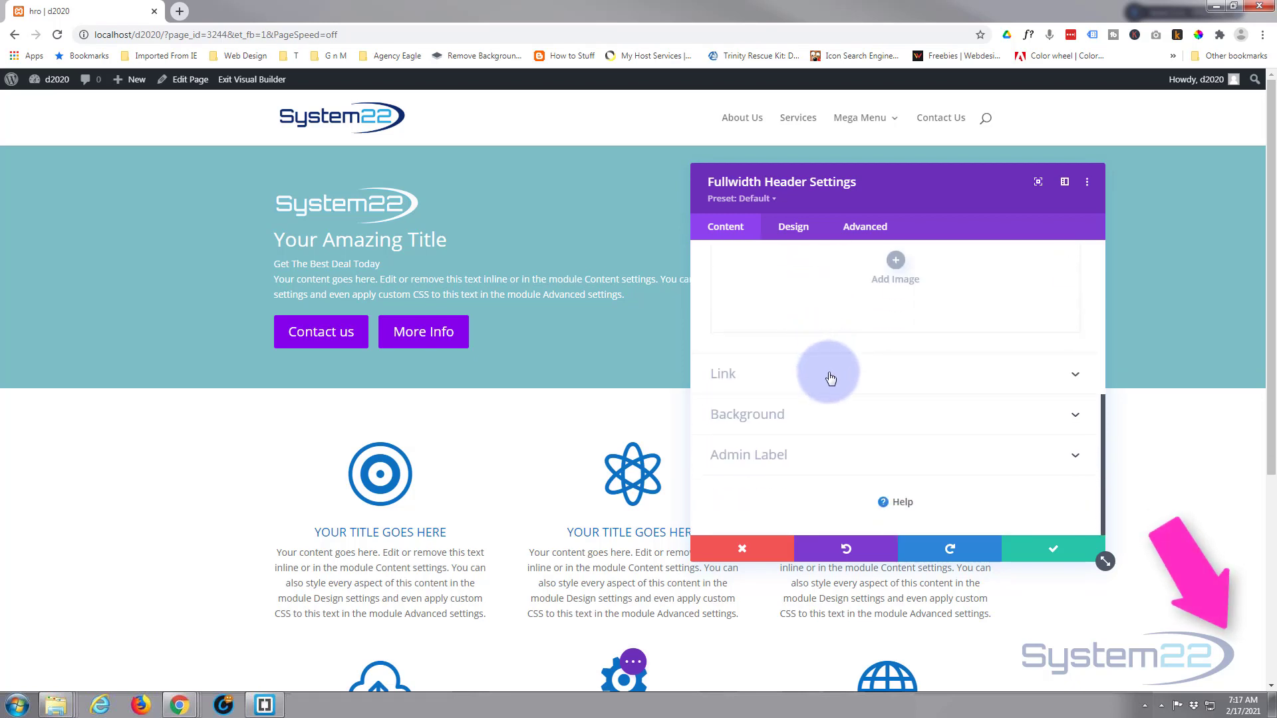
left_click(830, 376)
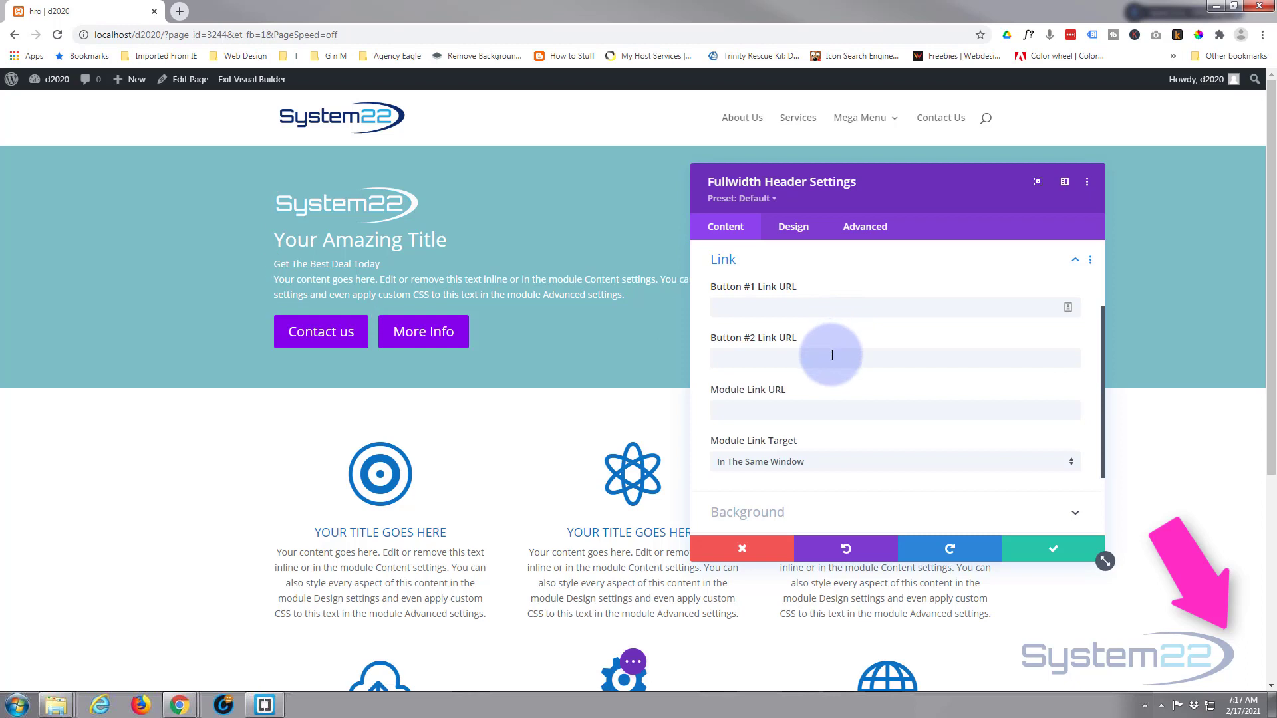
left_click(773, 310)
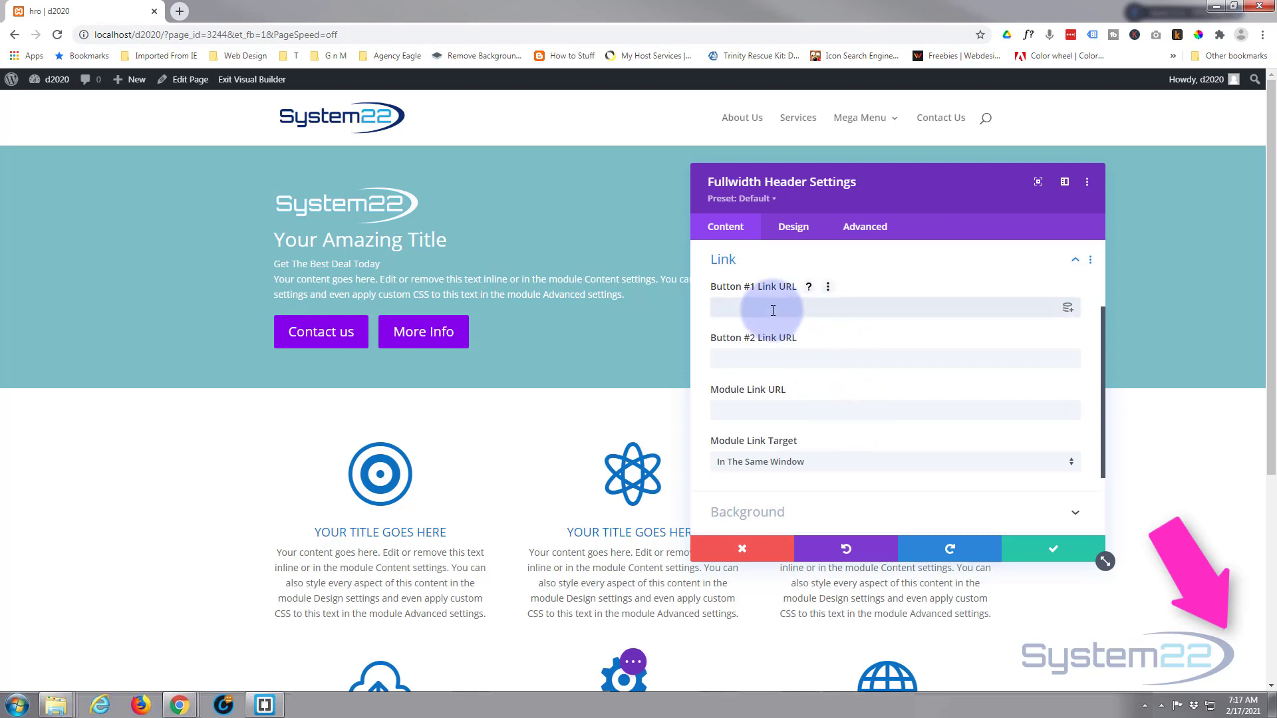
left_click(739, 359)
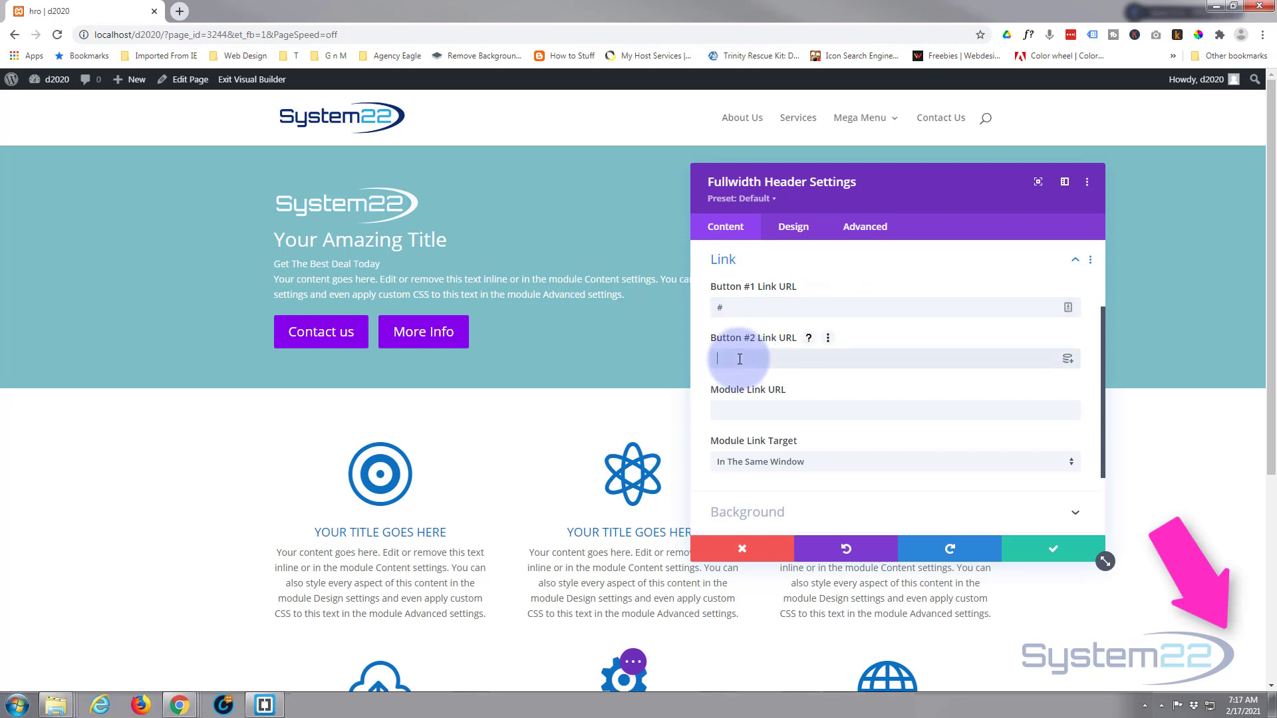
type("#")
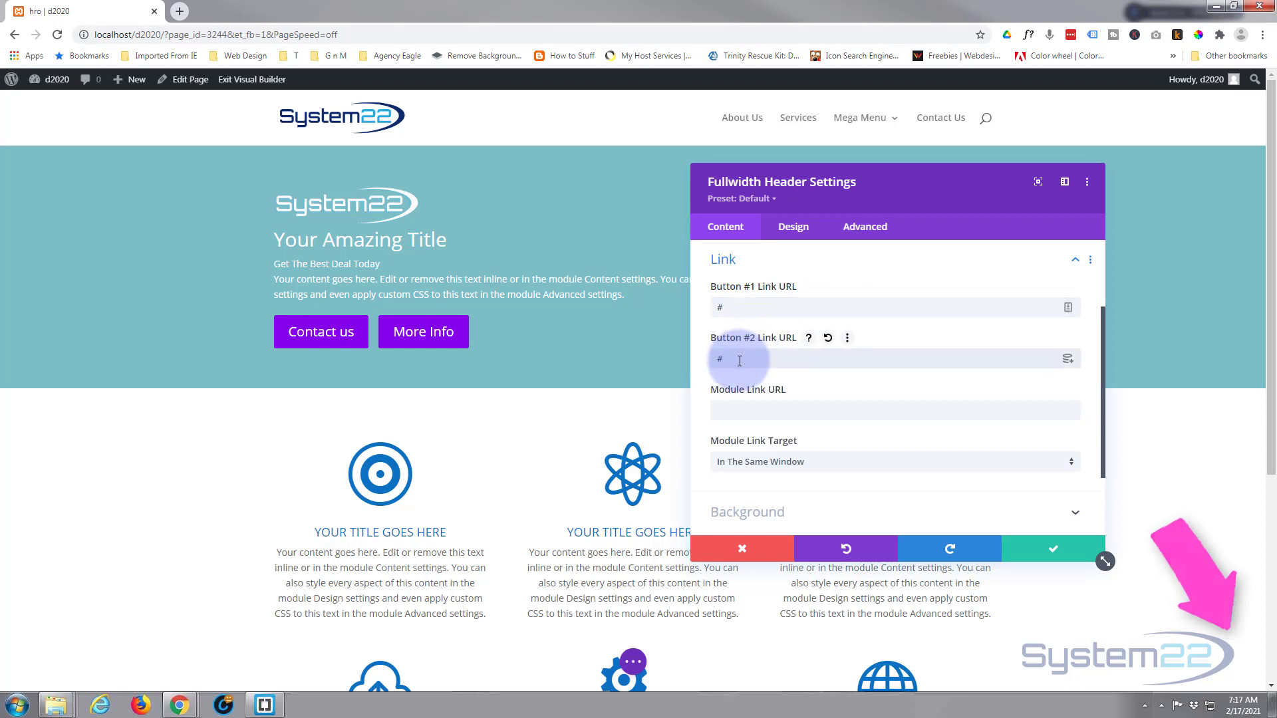
Set the module link URL to "#" and check the link target choices, keeping In The Same Window
left_click(743, 415)
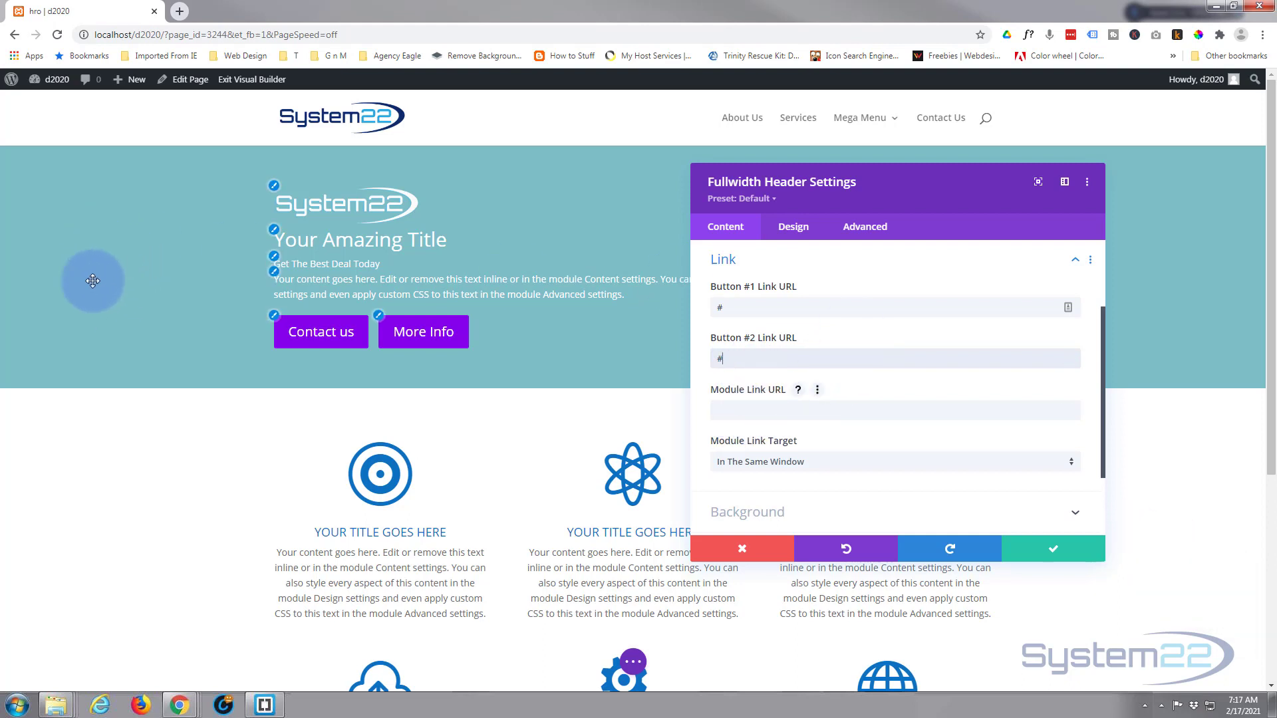
left_click(726, 409)
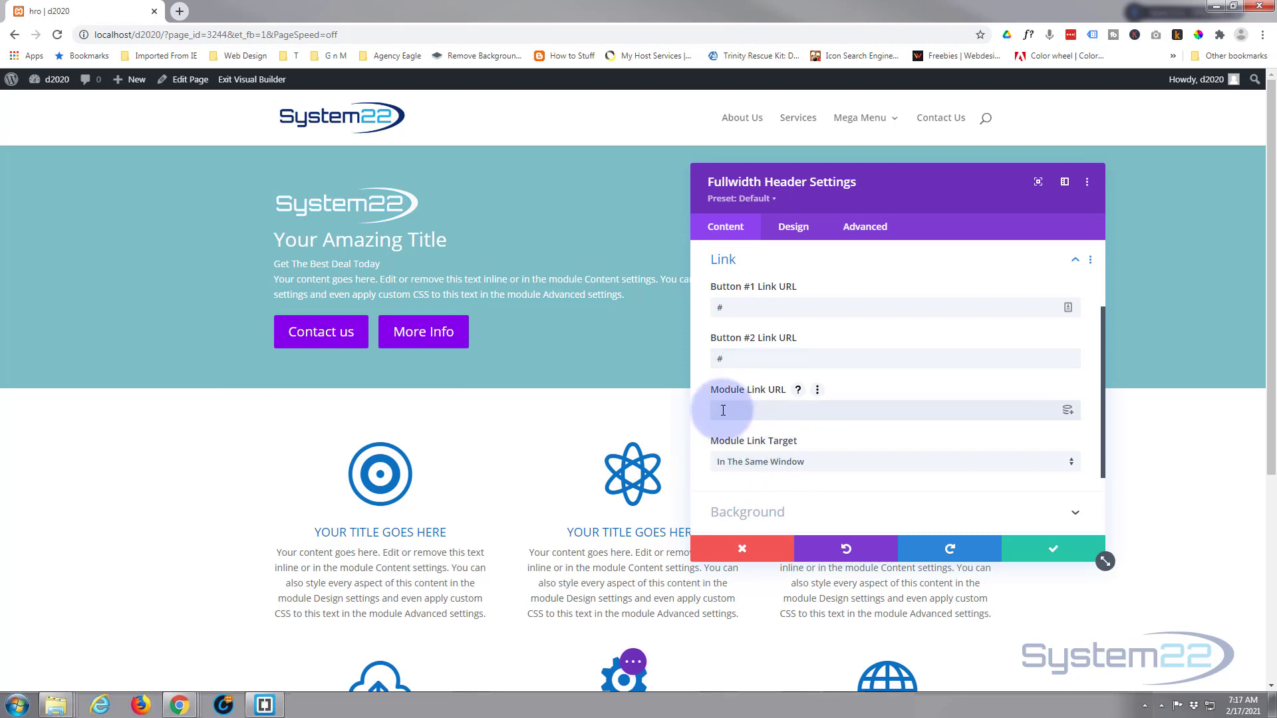
type("#")
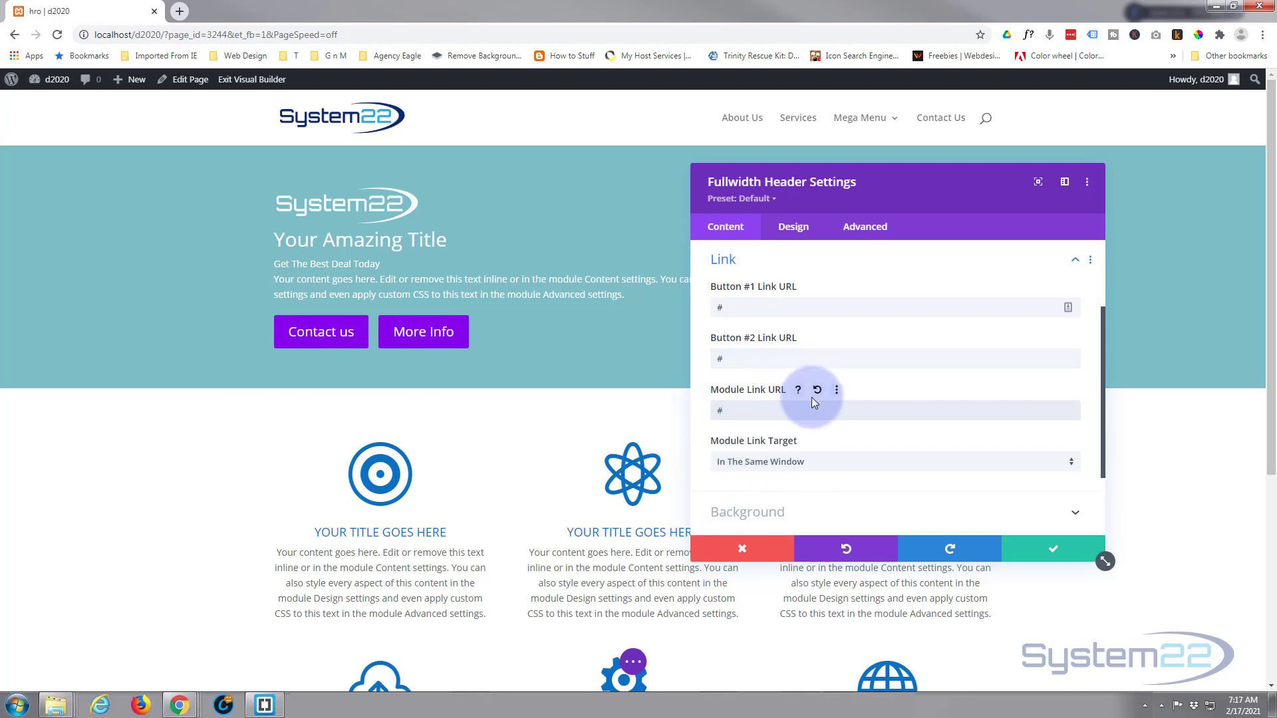
scroll(812, 397, "down", 2)
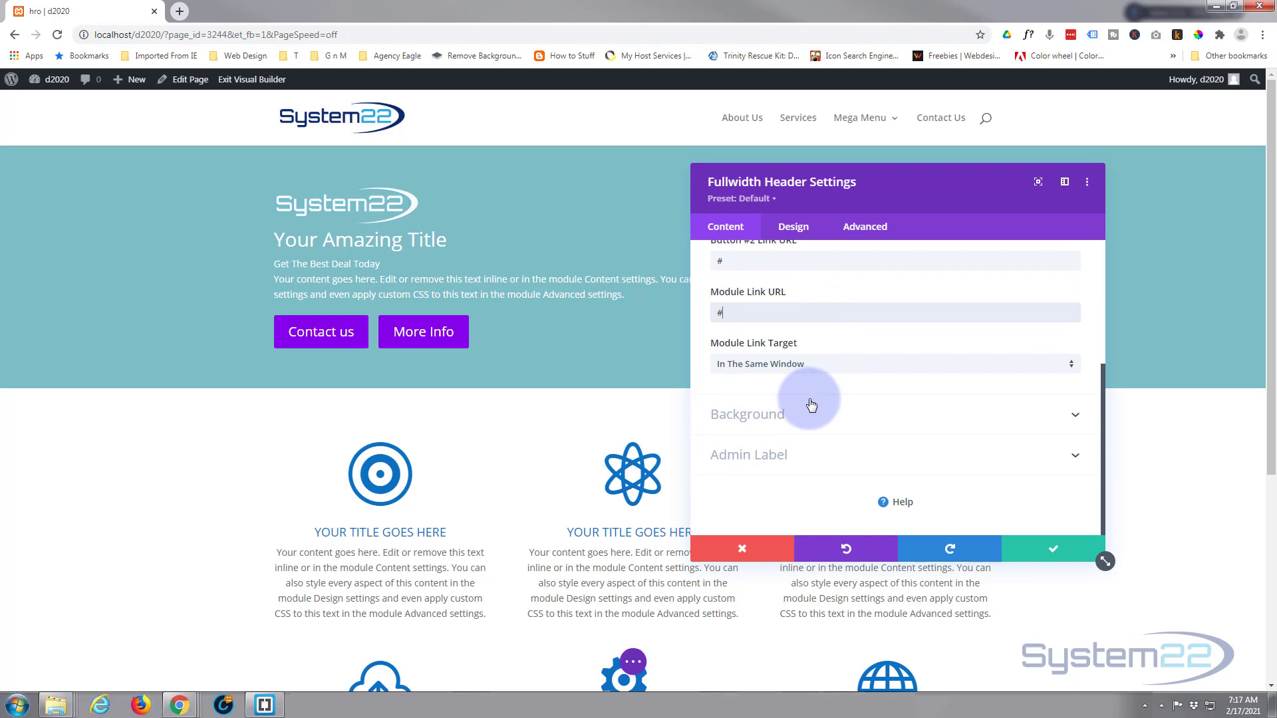
left_click(837, 368)
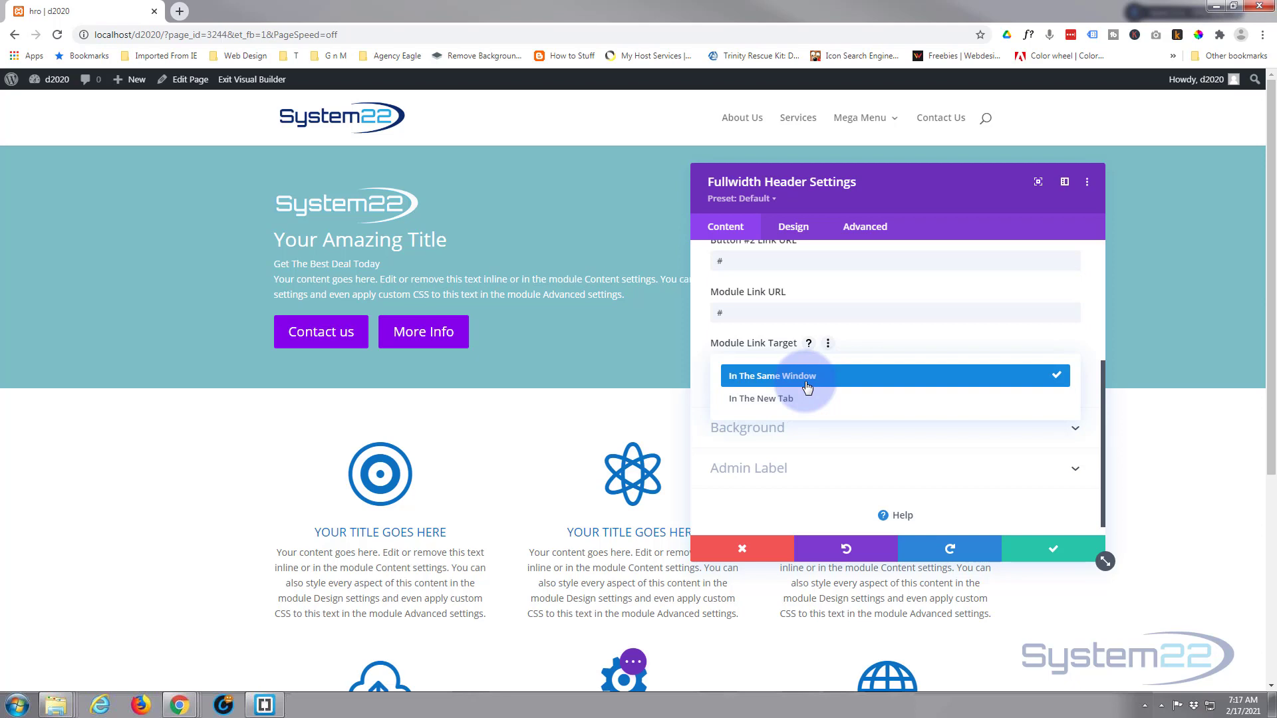
left_click(877, 351)
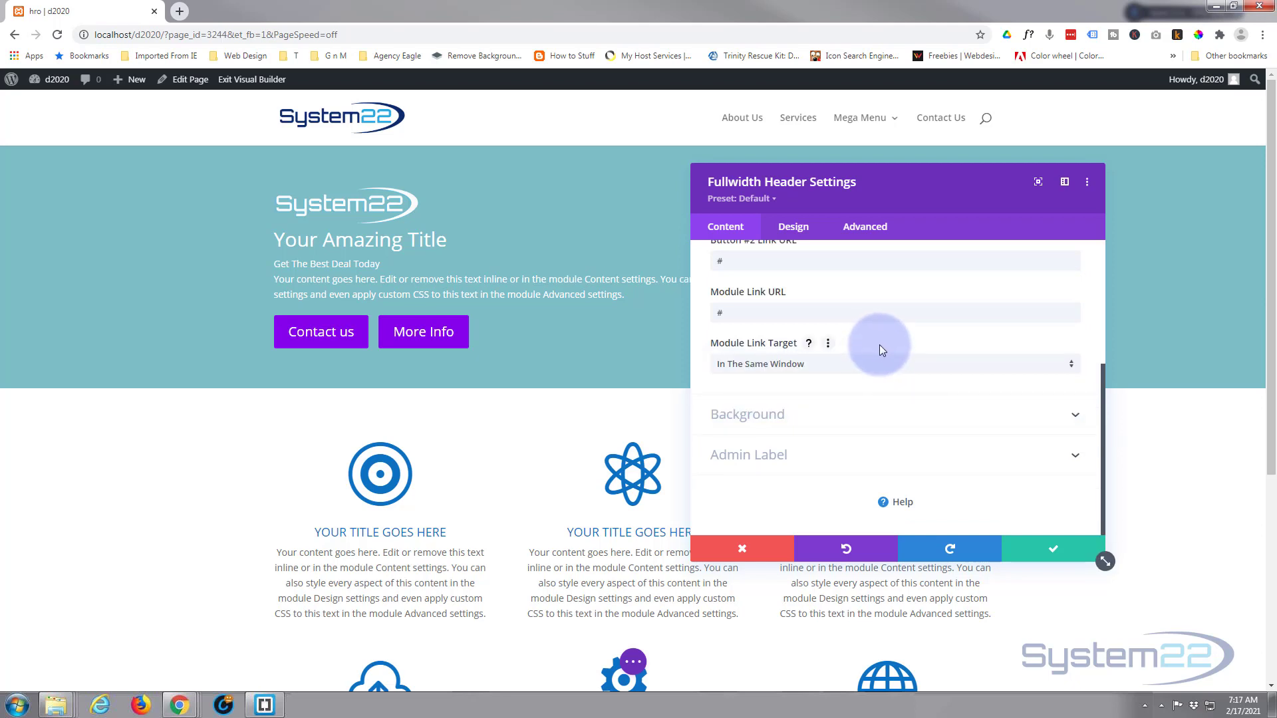
Set the header's background image to the glass office building photo pexels-pixabay-269077.jpg from the media library
left_click(825, 415)
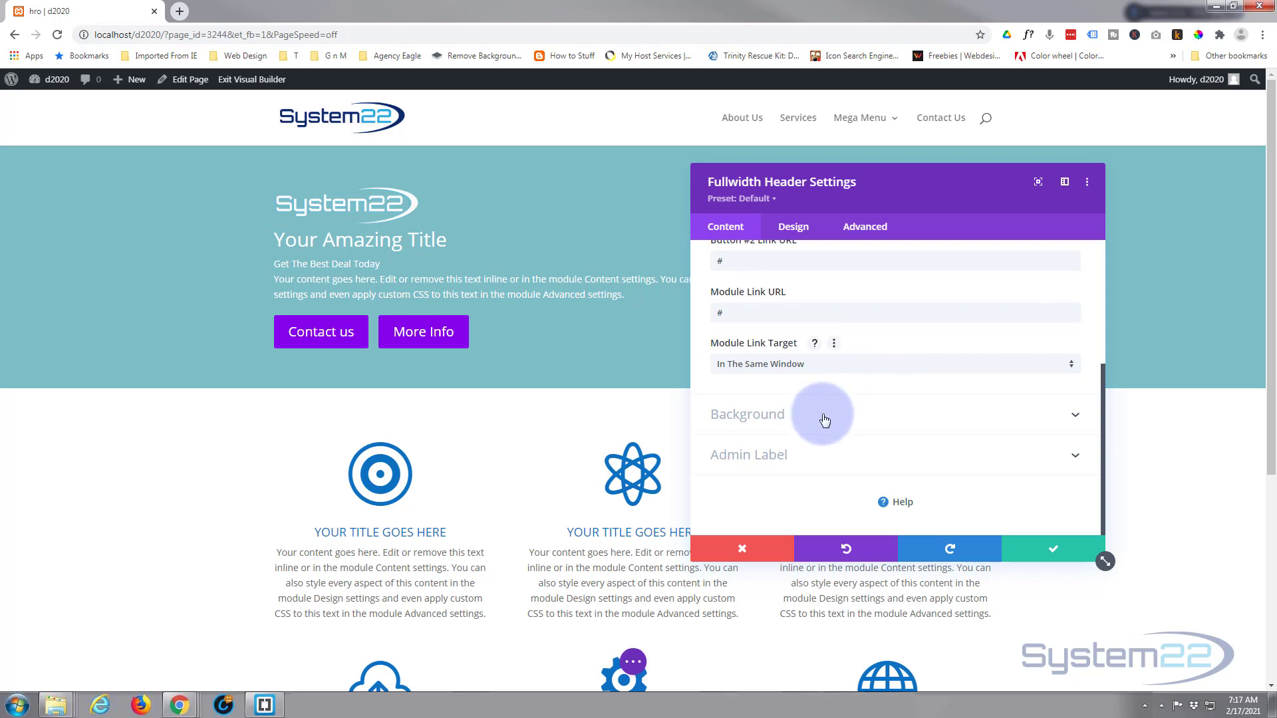
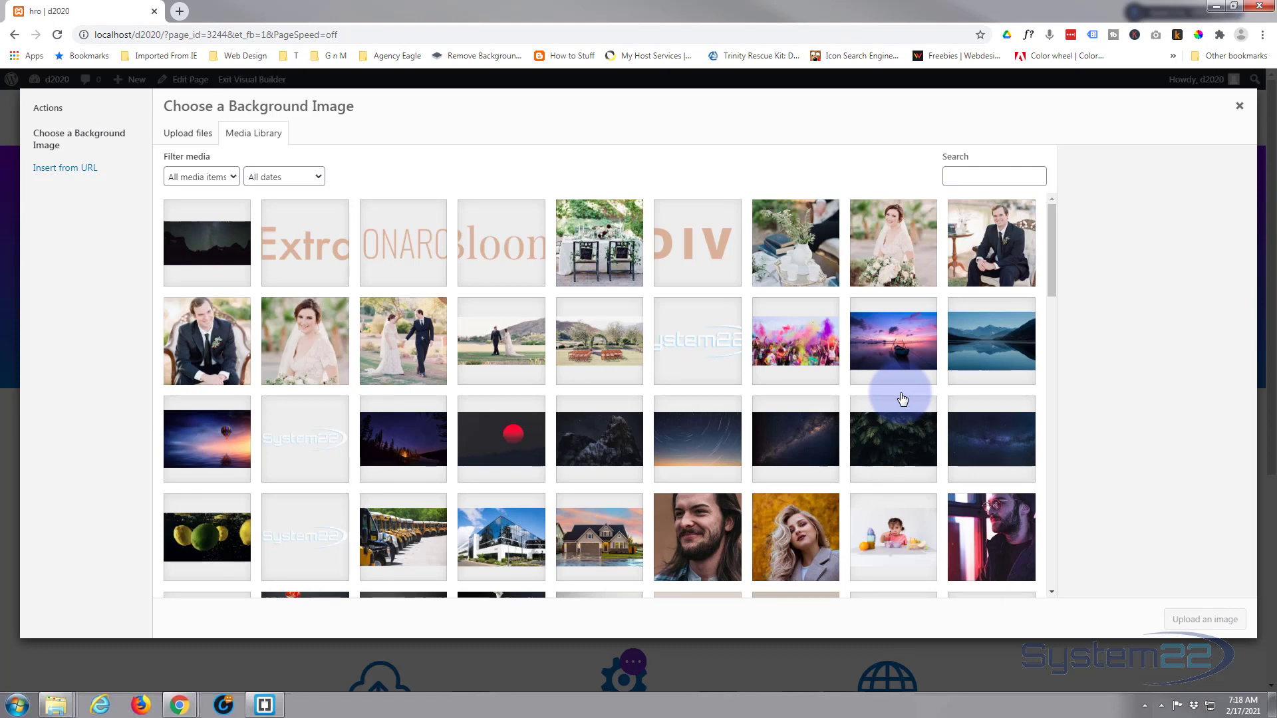
scroll(765, 357, "down", 2)
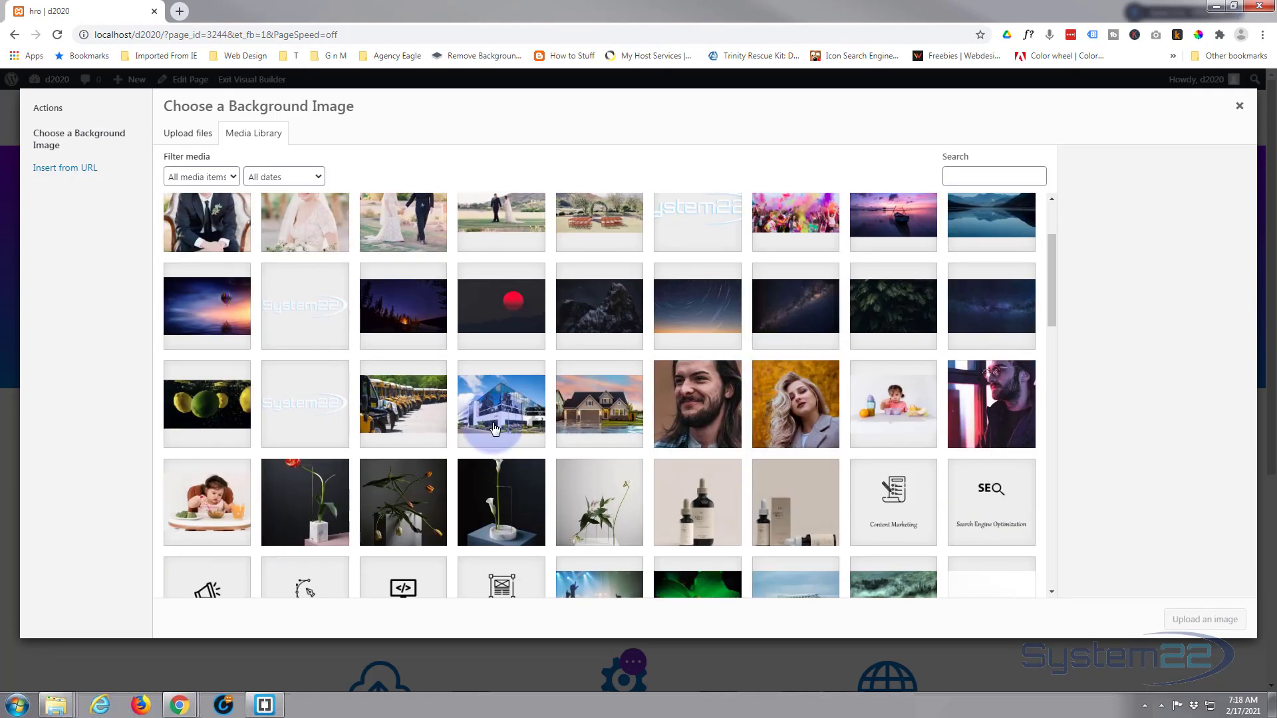
left_click(506, 407)
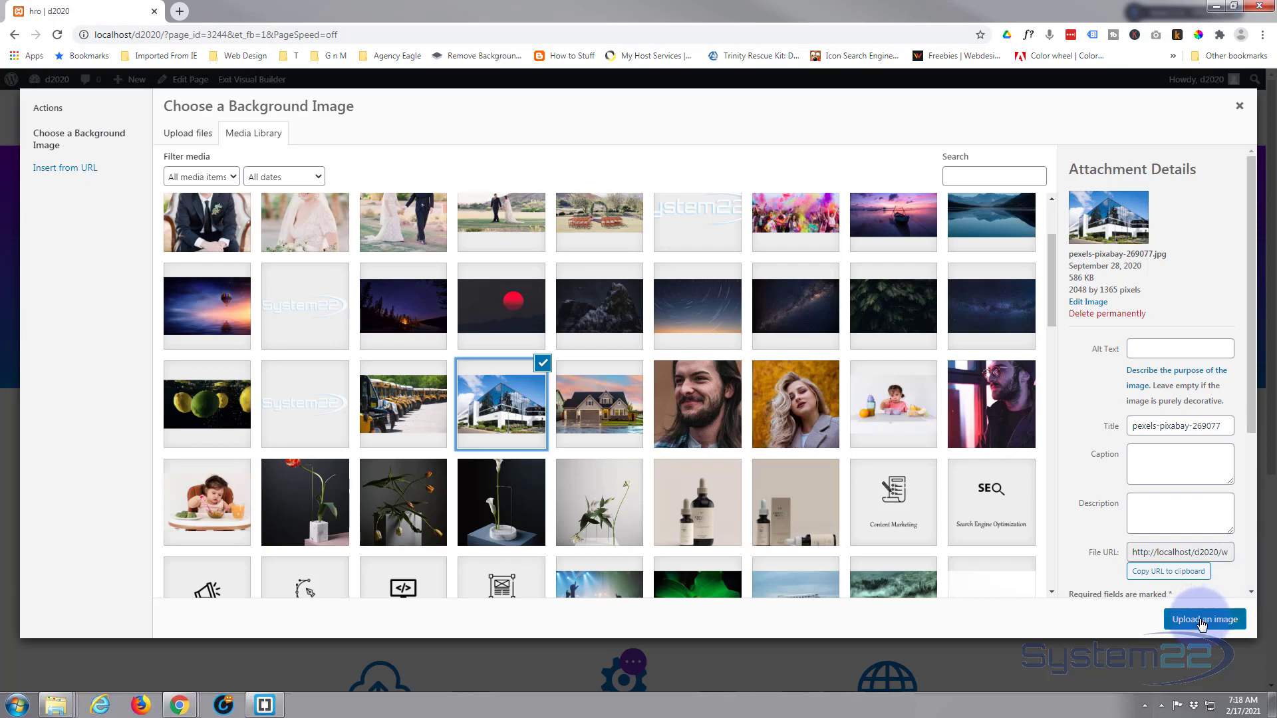
left_click(1203, 622)
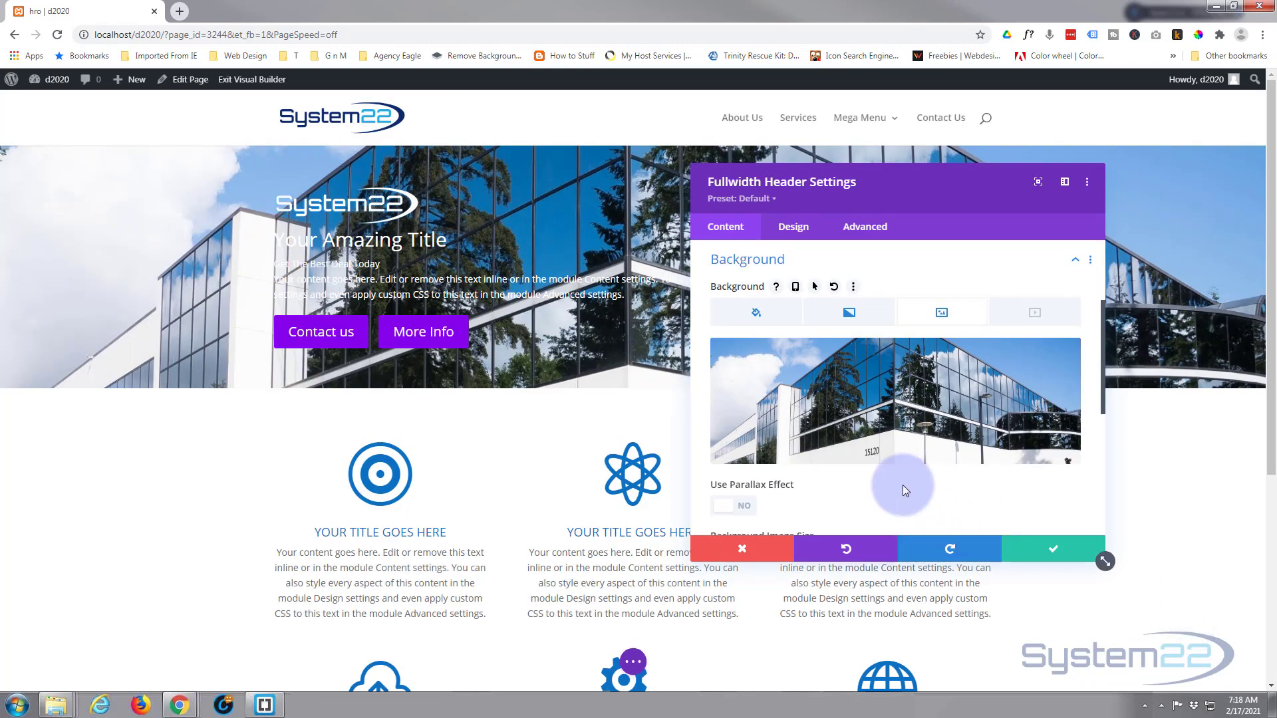
Shift the settings window lower and set the header's background image blend to Multiply
left_click_drag(880, 206, 867, 239)
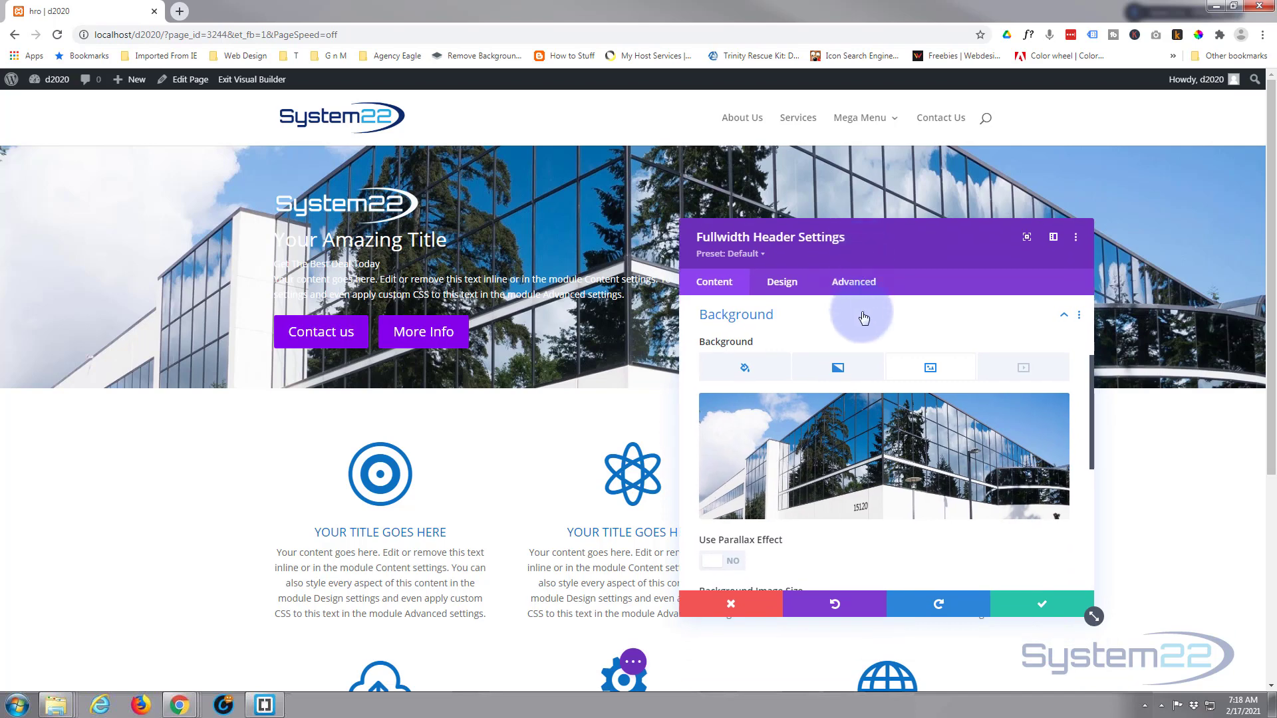
scroll(887, 434, "down", 2)
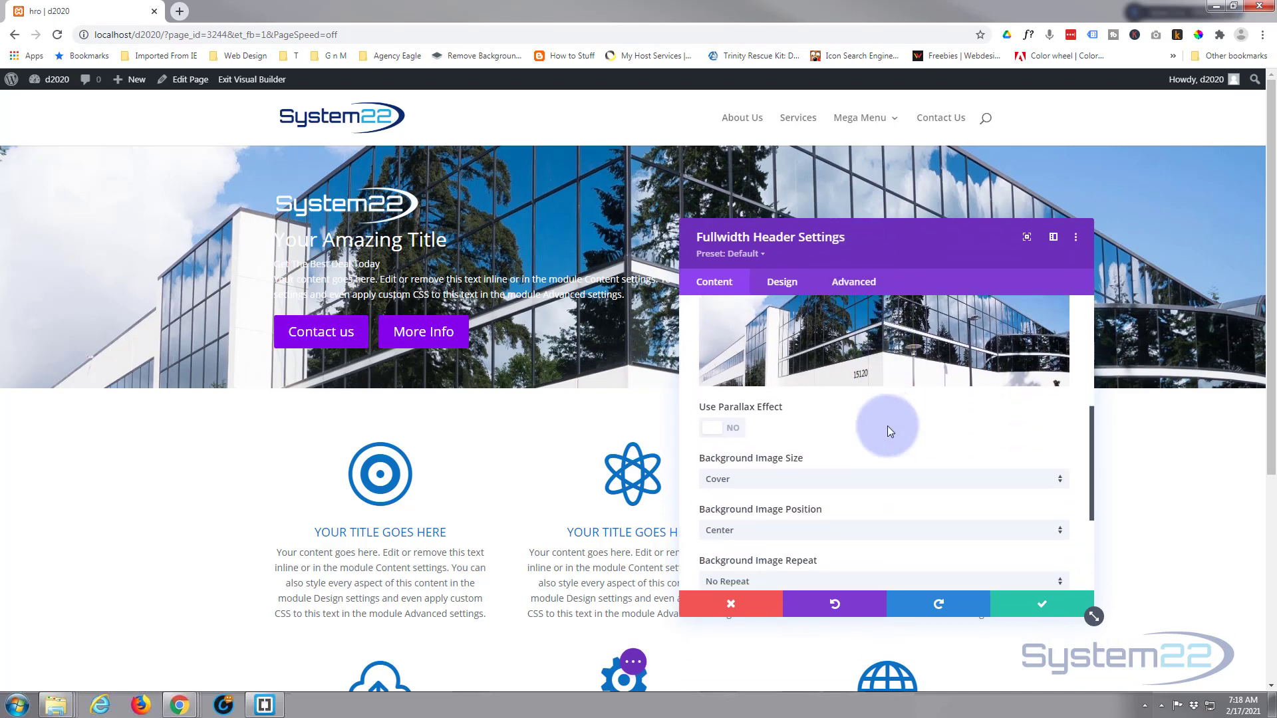
scroll(887, 426, "down", 3)
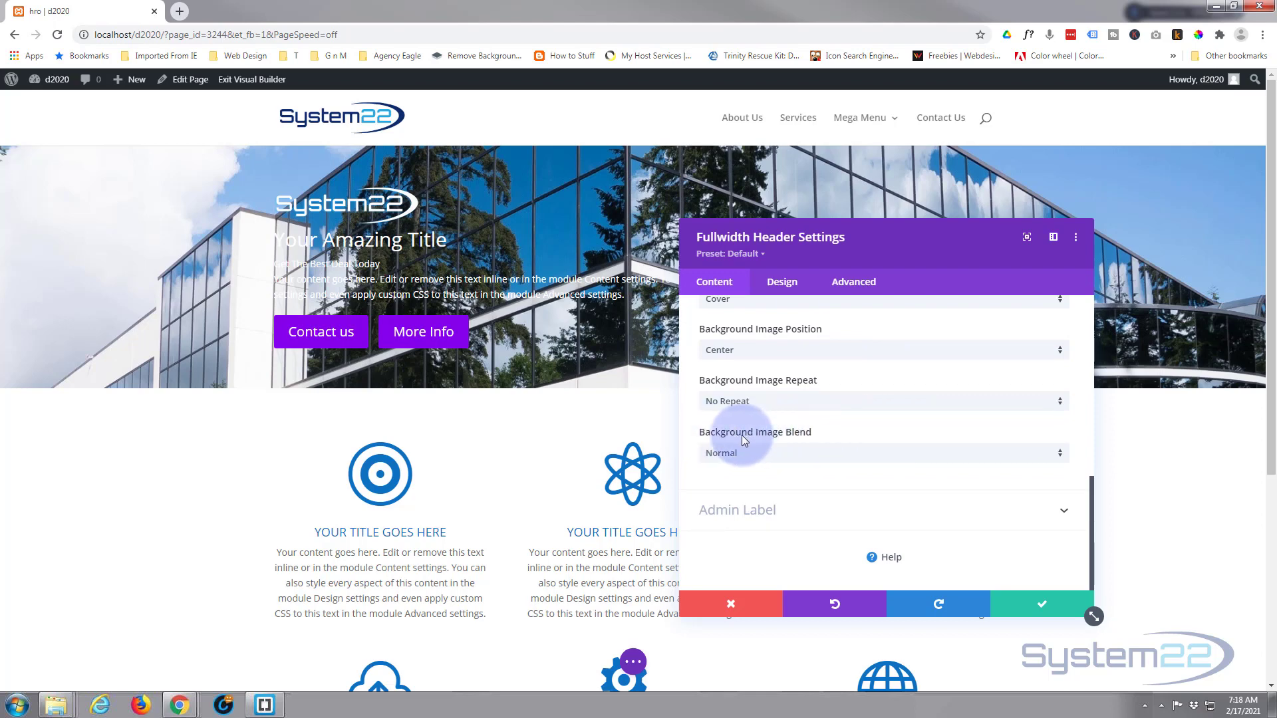
left_click(803, 456)
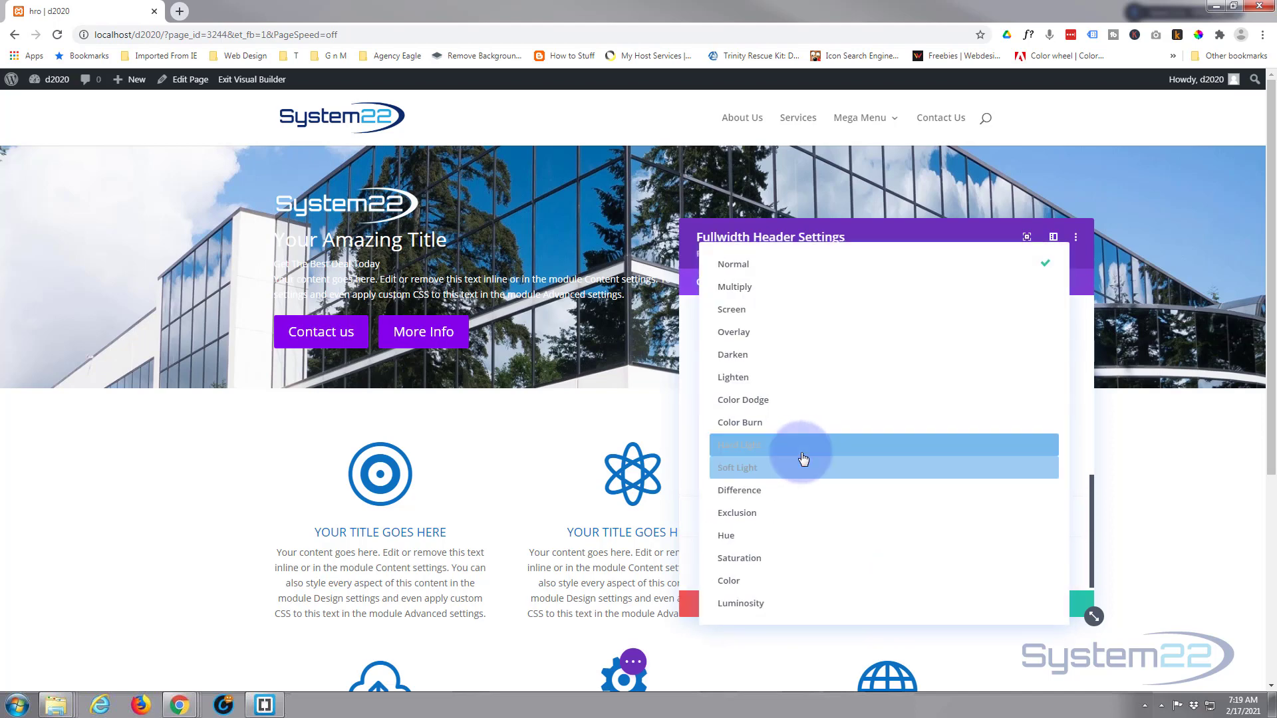
left_click(780, 296)
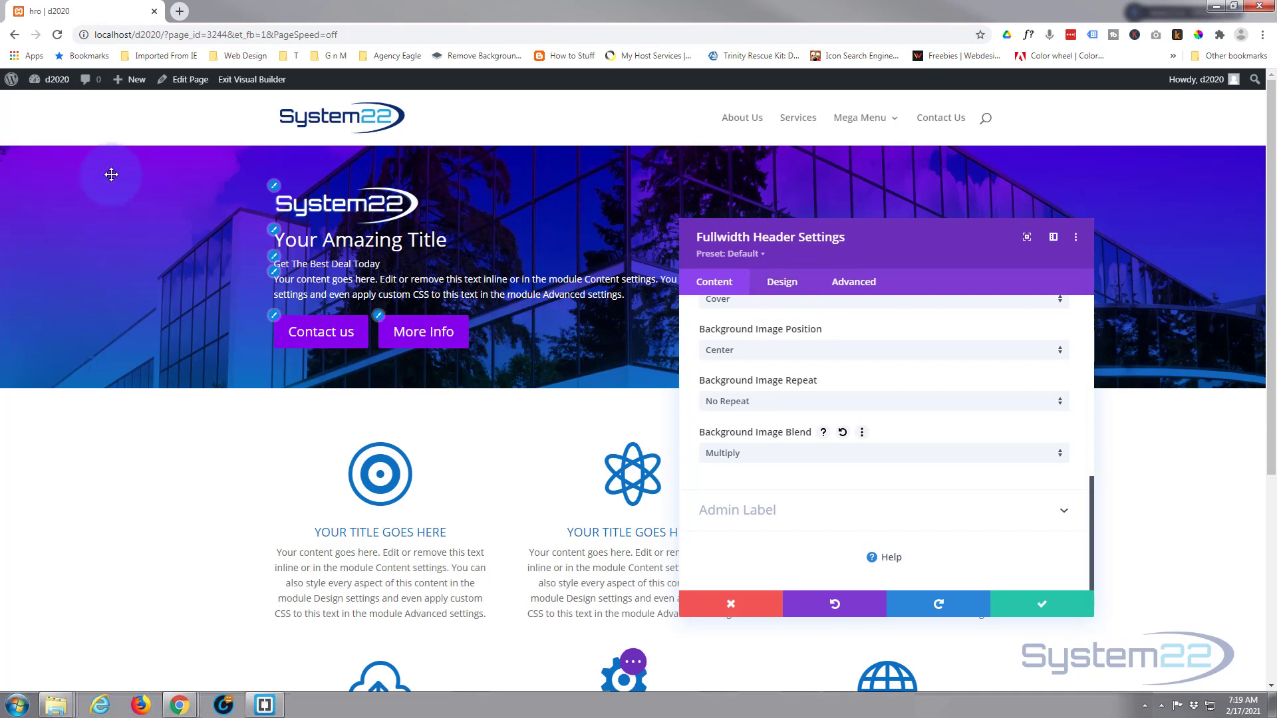
Try the Difference, Saturation and Luminosity blends on the header's background image
left_click(780, 454)
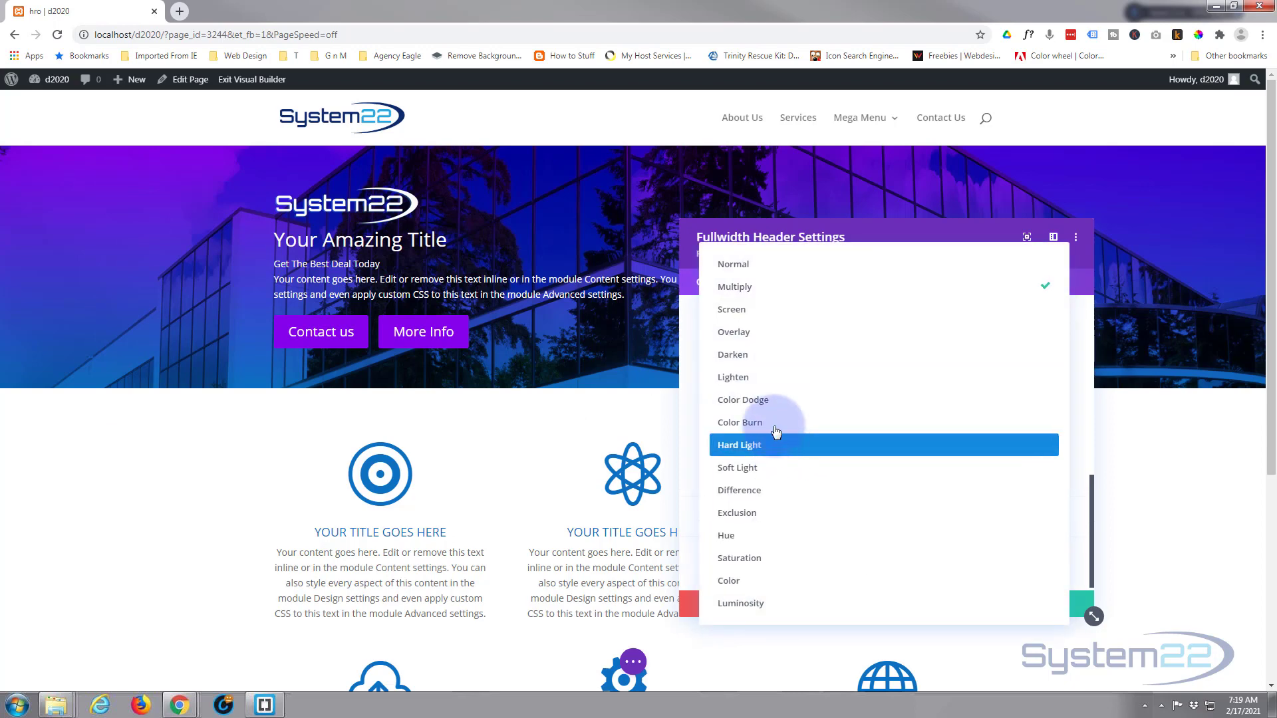
left_click(766, 501)
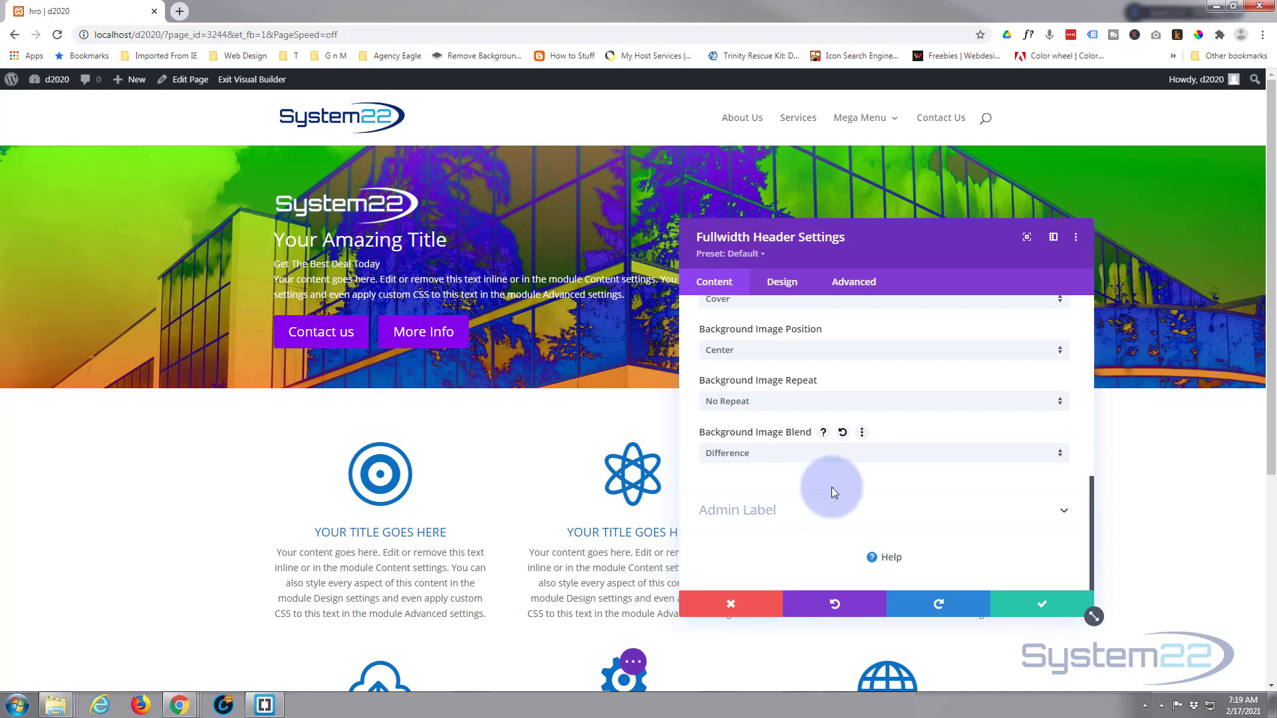
left_click(787, 454)
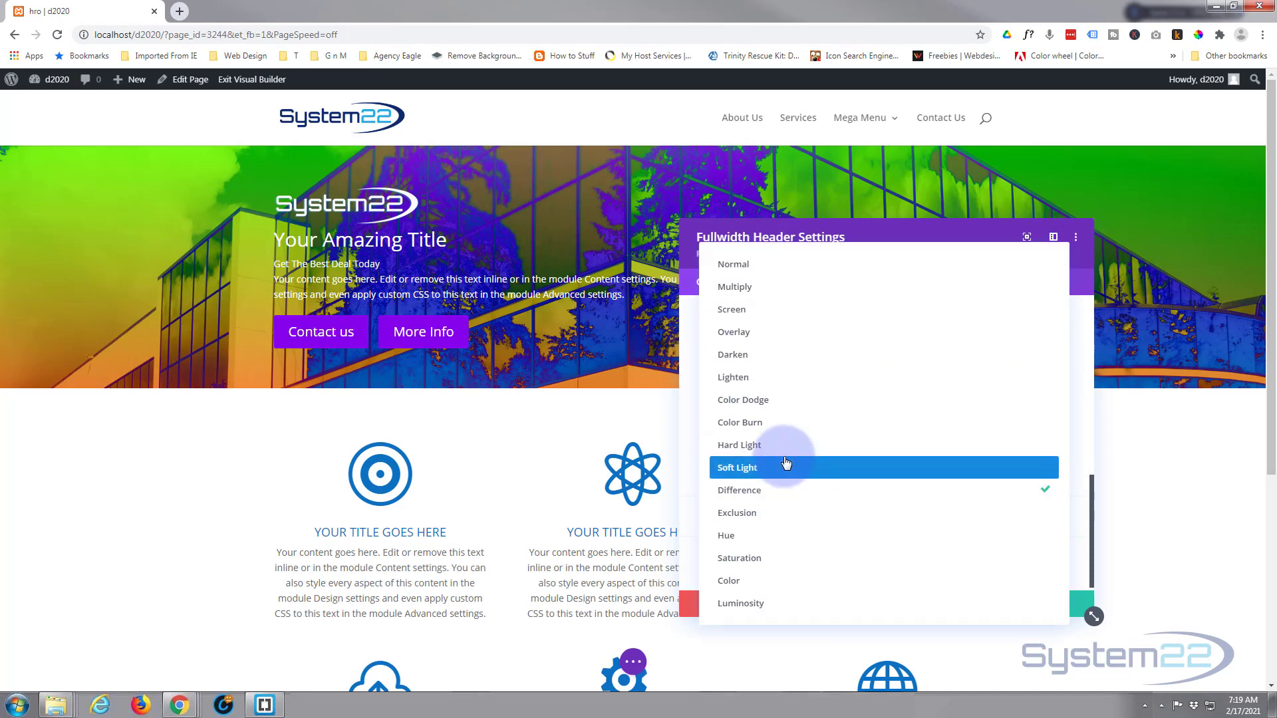
left_click(770, 558)
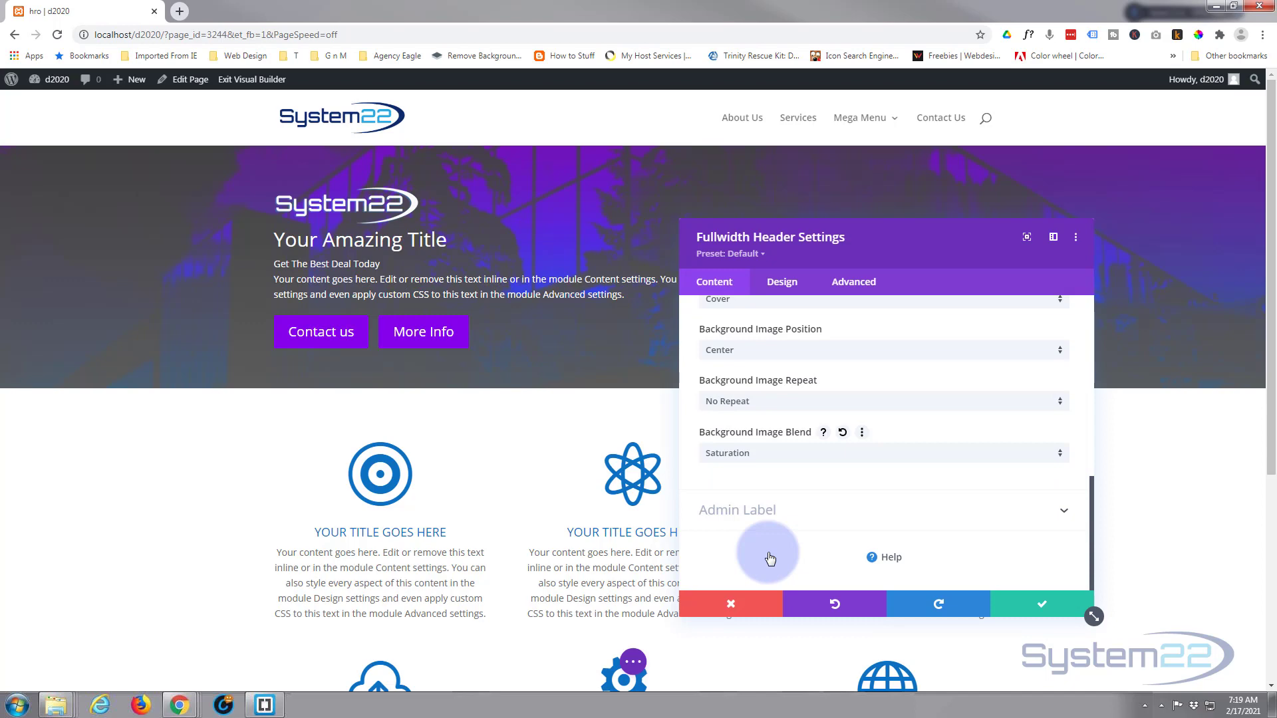
left_click(765, 453)
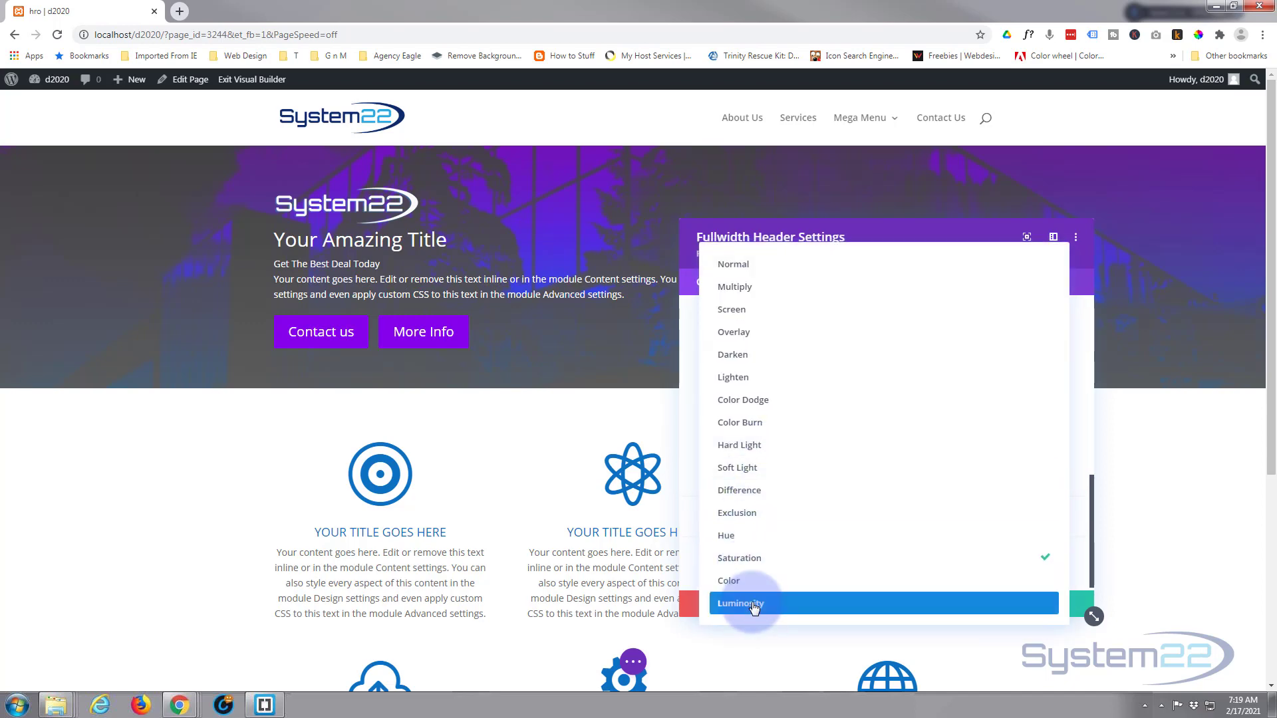
left_click(754, 606)
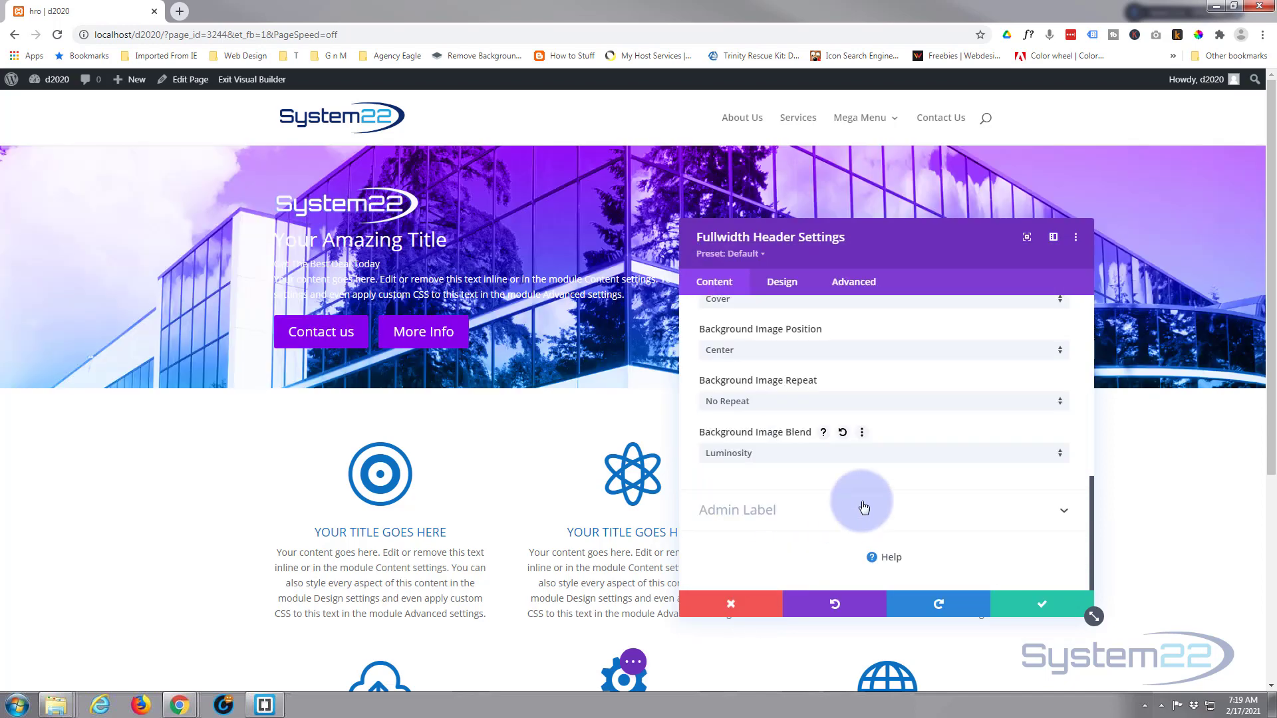
Return the header's background image blend to Multiply
scroll(779, 509, "up", 1)
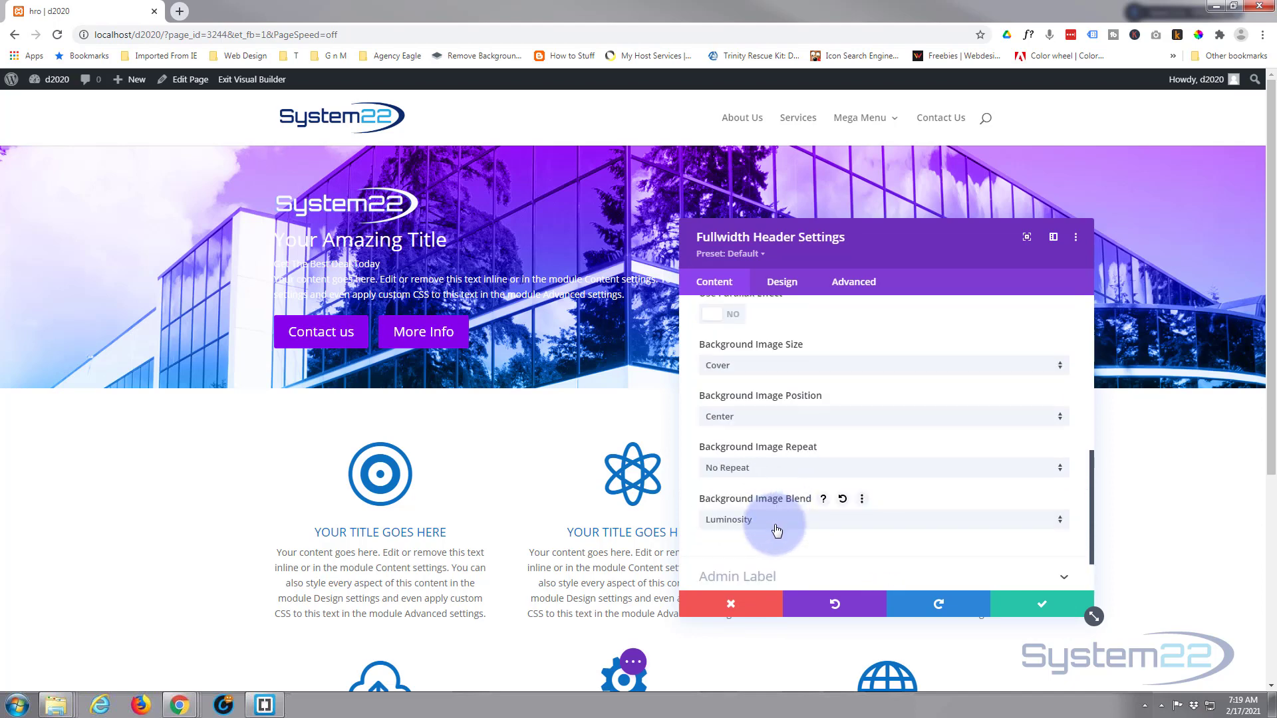
left_click(777, 529)
left_click(741, 293)
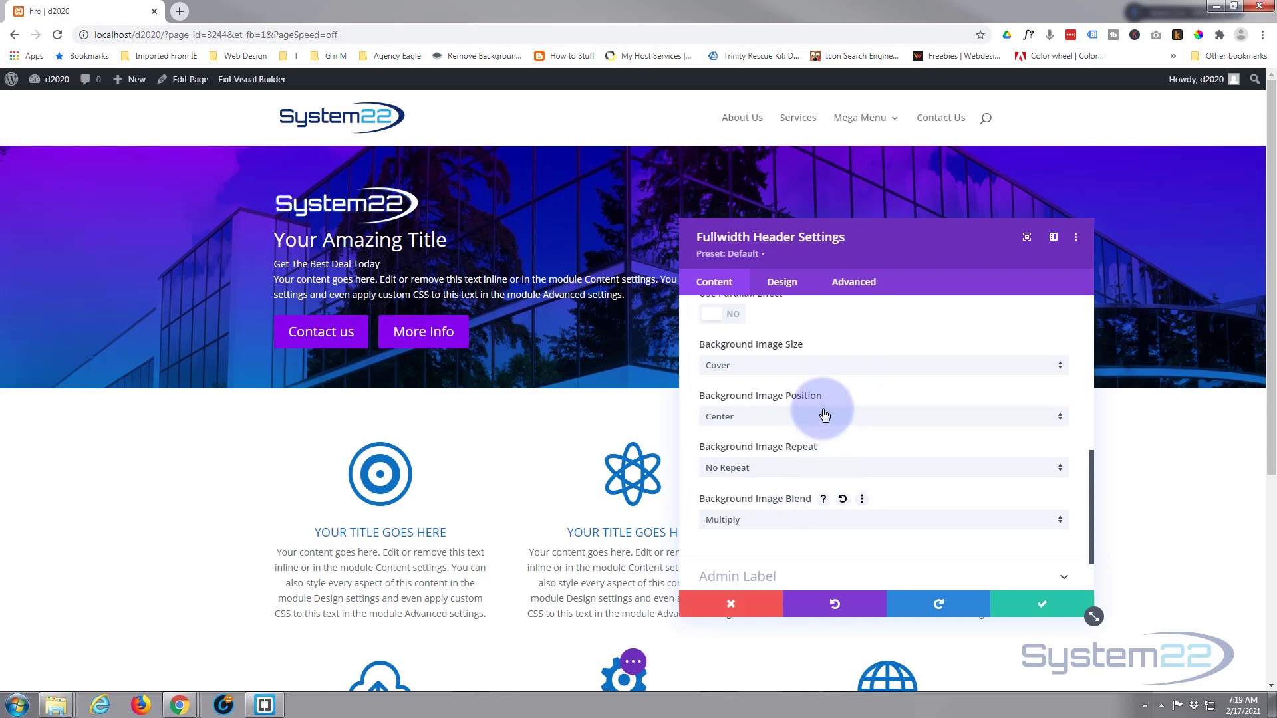
scroll(826, 414, "down", 1)
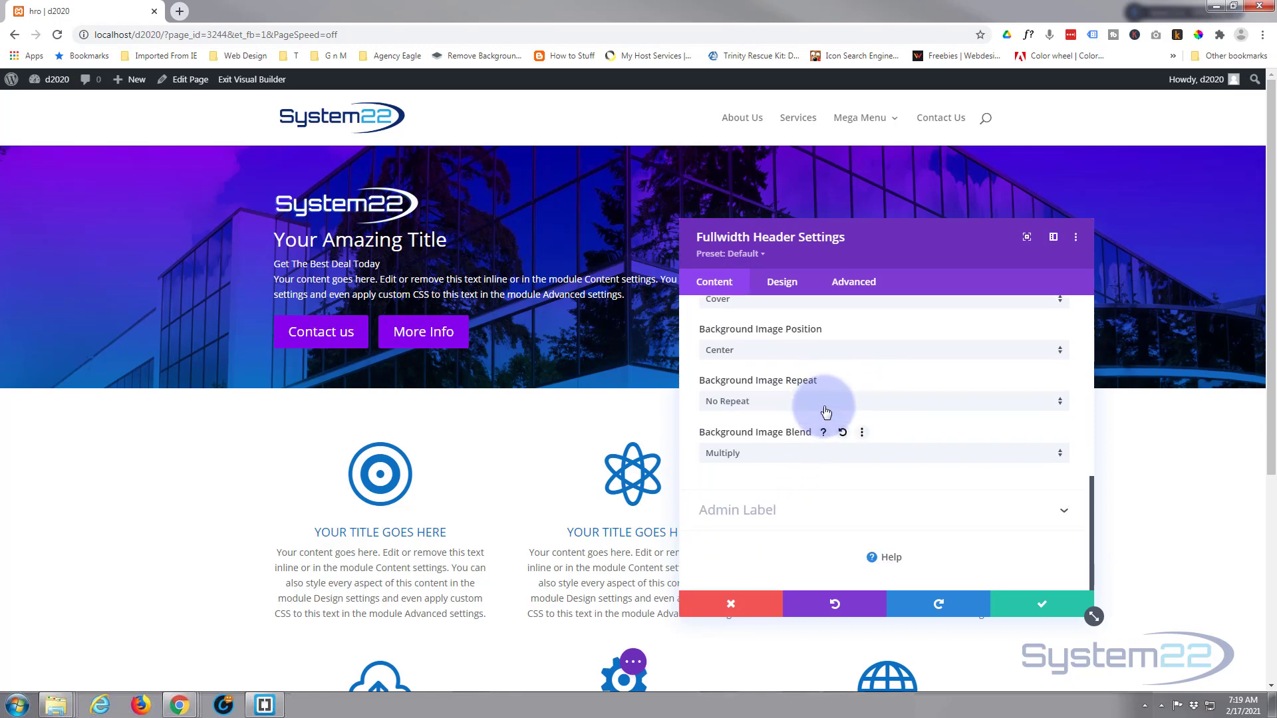
Center the header's text and logo alignment in the Layout design settings, and move the settings window clear of the header text
left_click(787, 284)
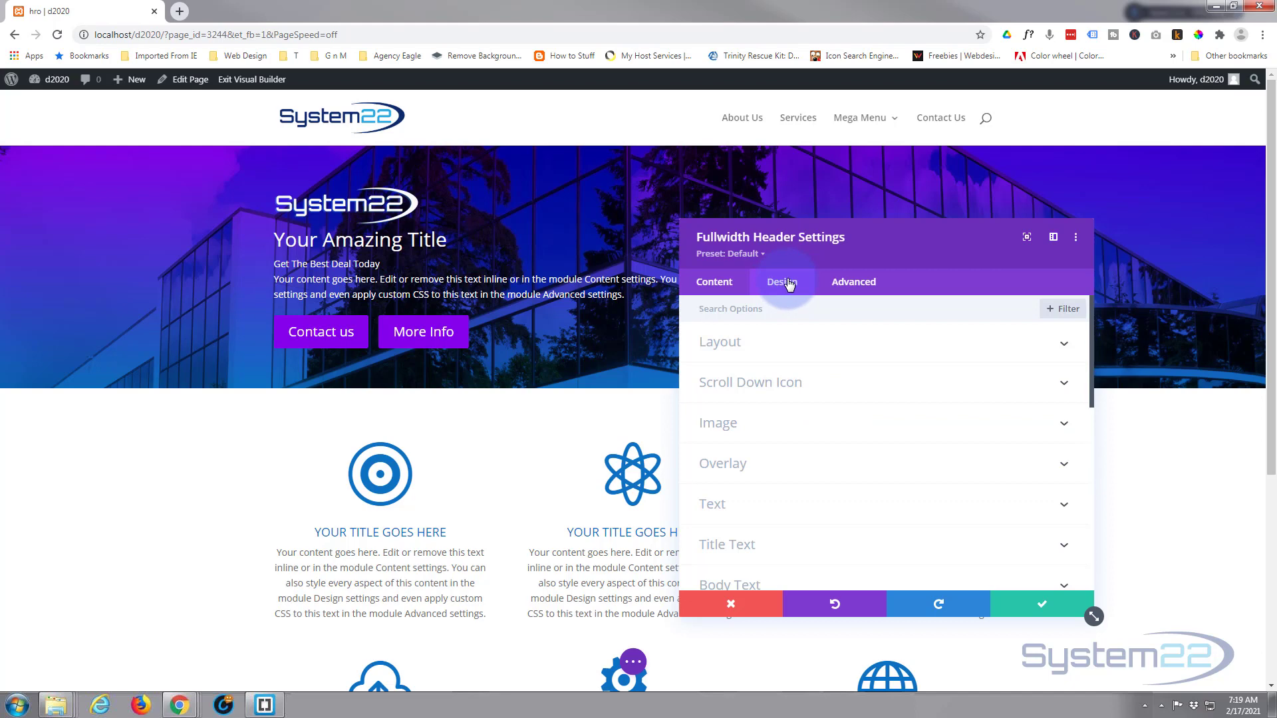
left_click(823, 345)
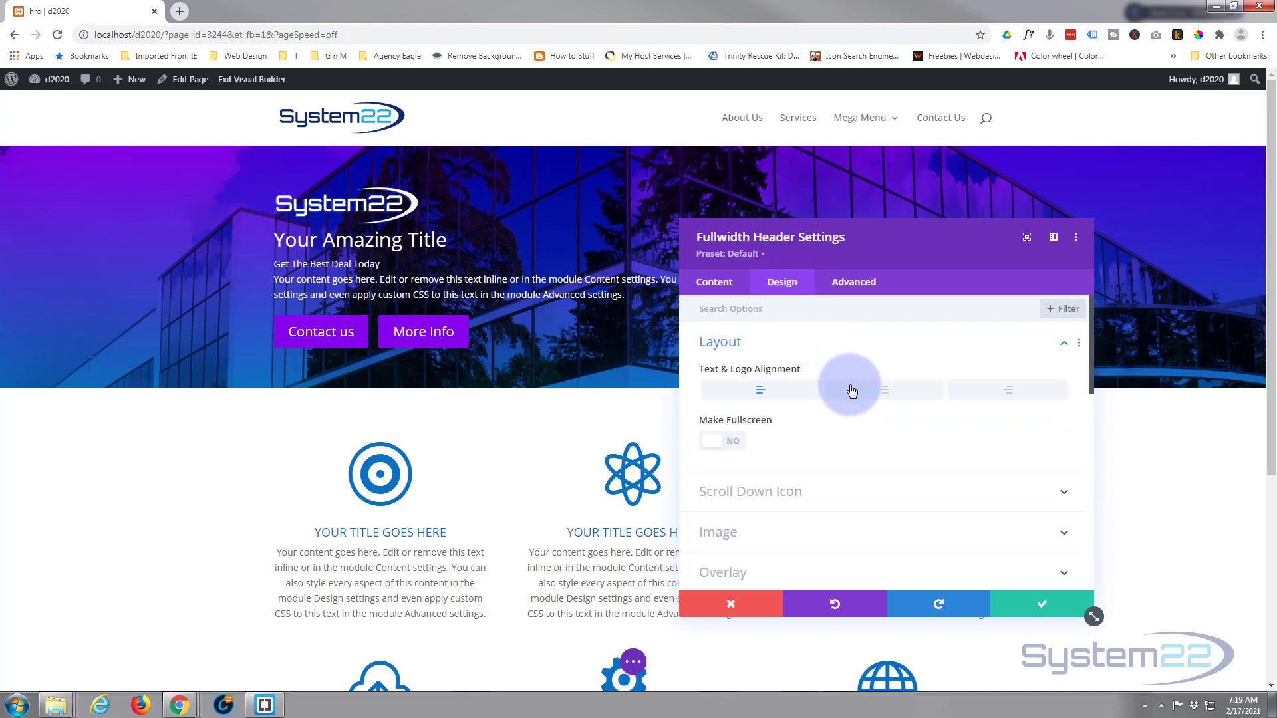
left_click(896, 398)
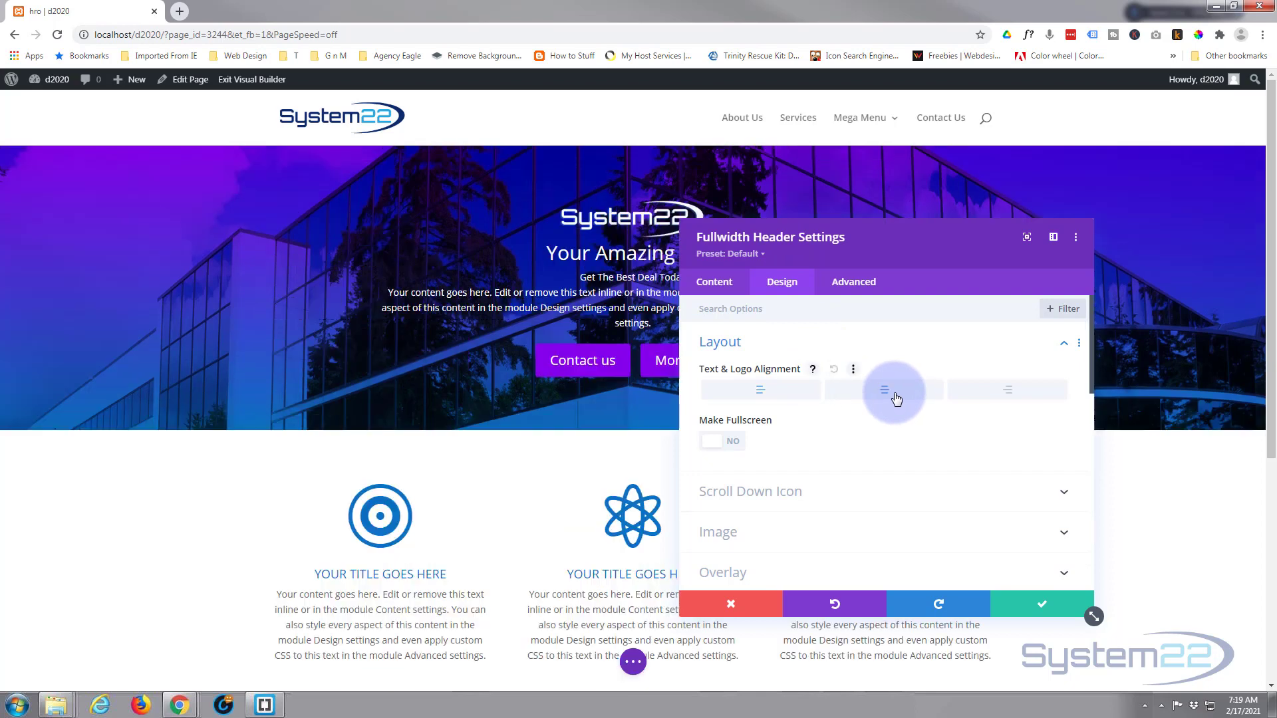
left_click_drag(906, 256, 1099, 302)
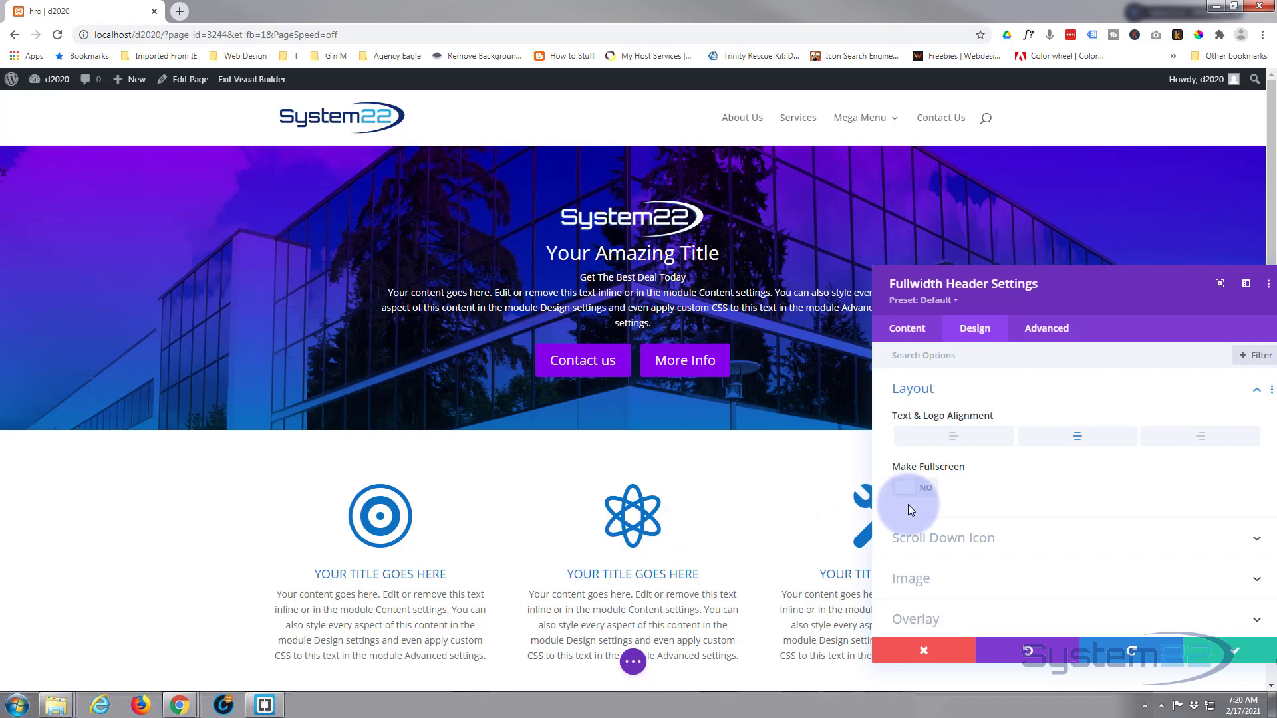
Try the Make Fullscreen option on the header and switch it back off
left_click(928, 490)
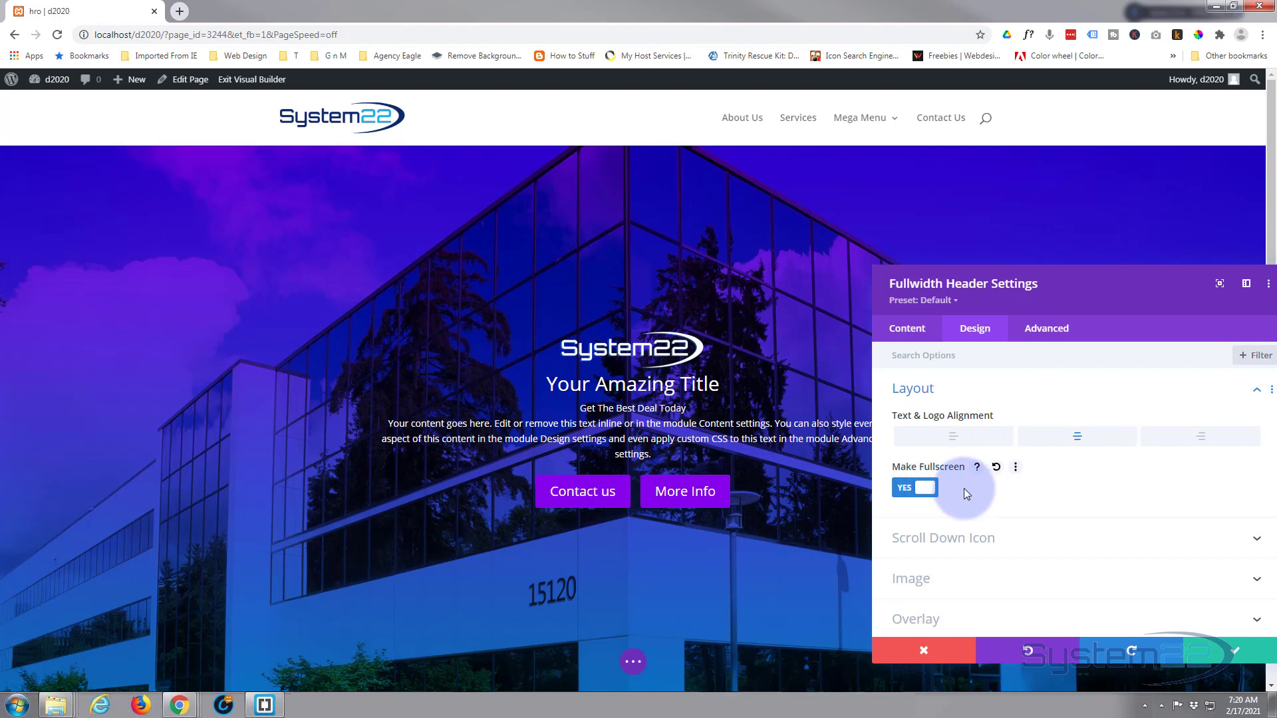
left_click(905, 493)
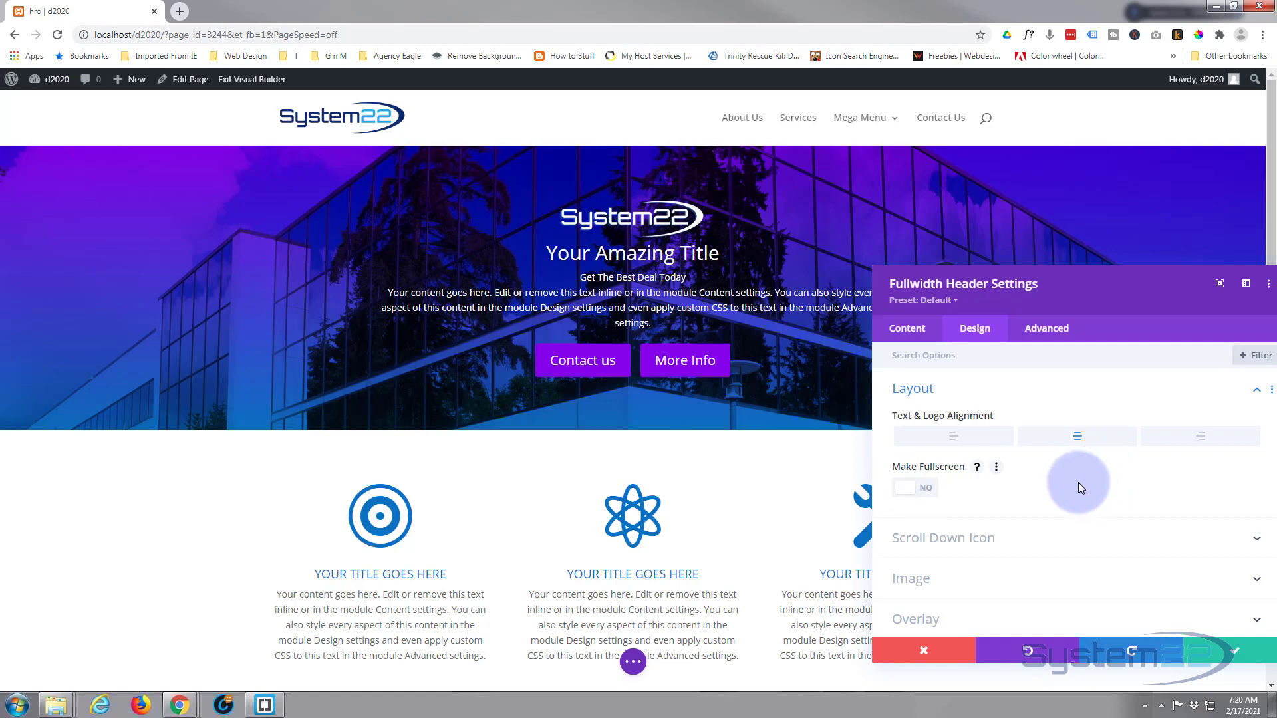
Show the header's scroll down button with the solid circle single-chevron icon, colored black (#000000)
scroll(1051, 474, "down", 3)
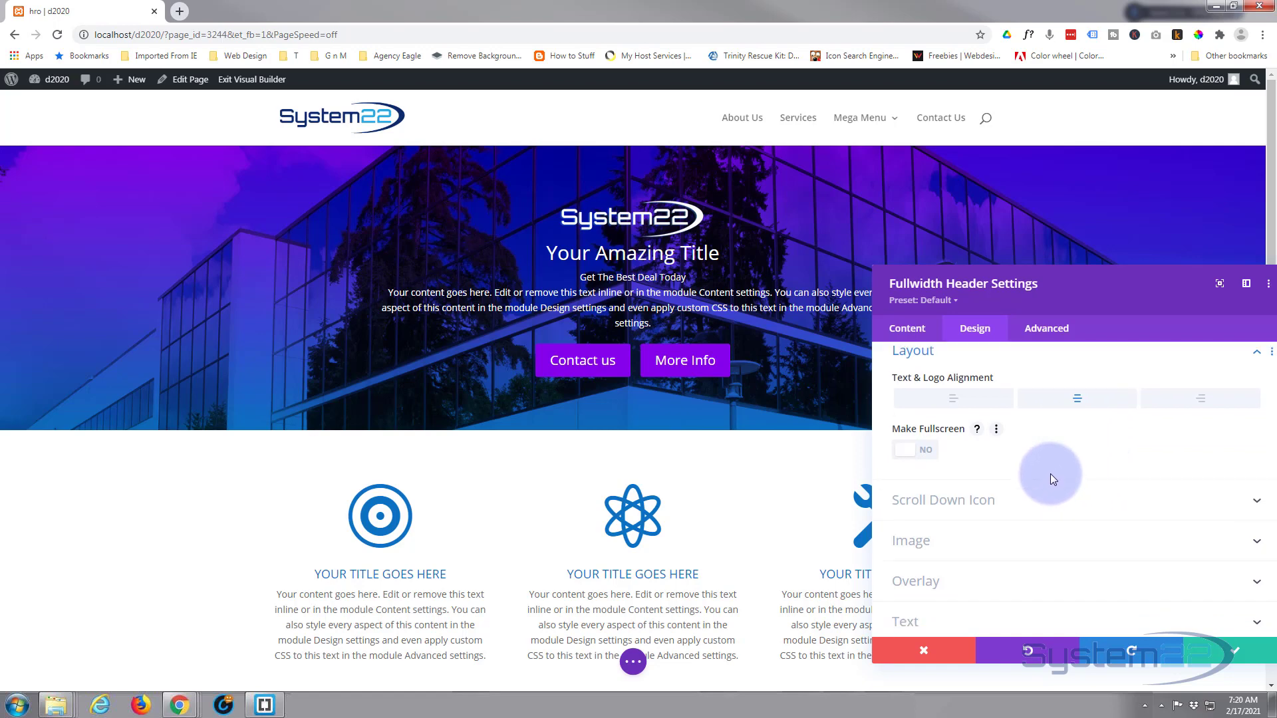
left_click(1049, 411)
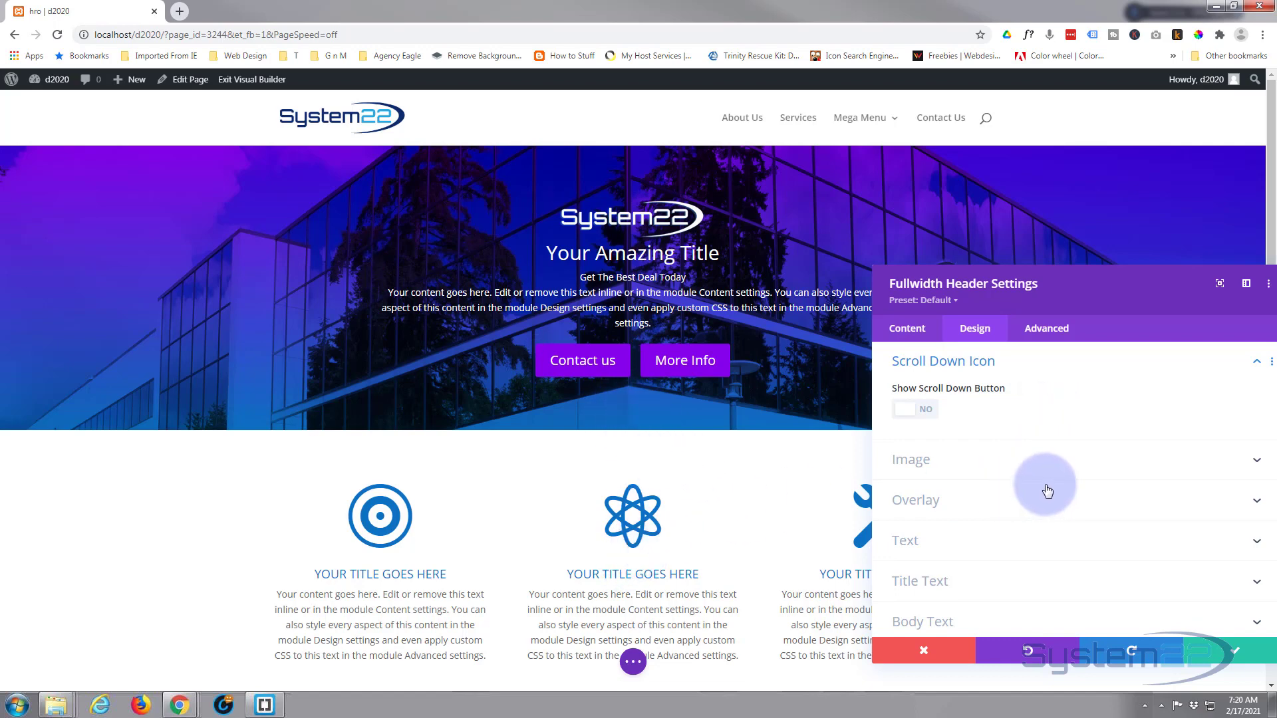
left_click(927, 411)
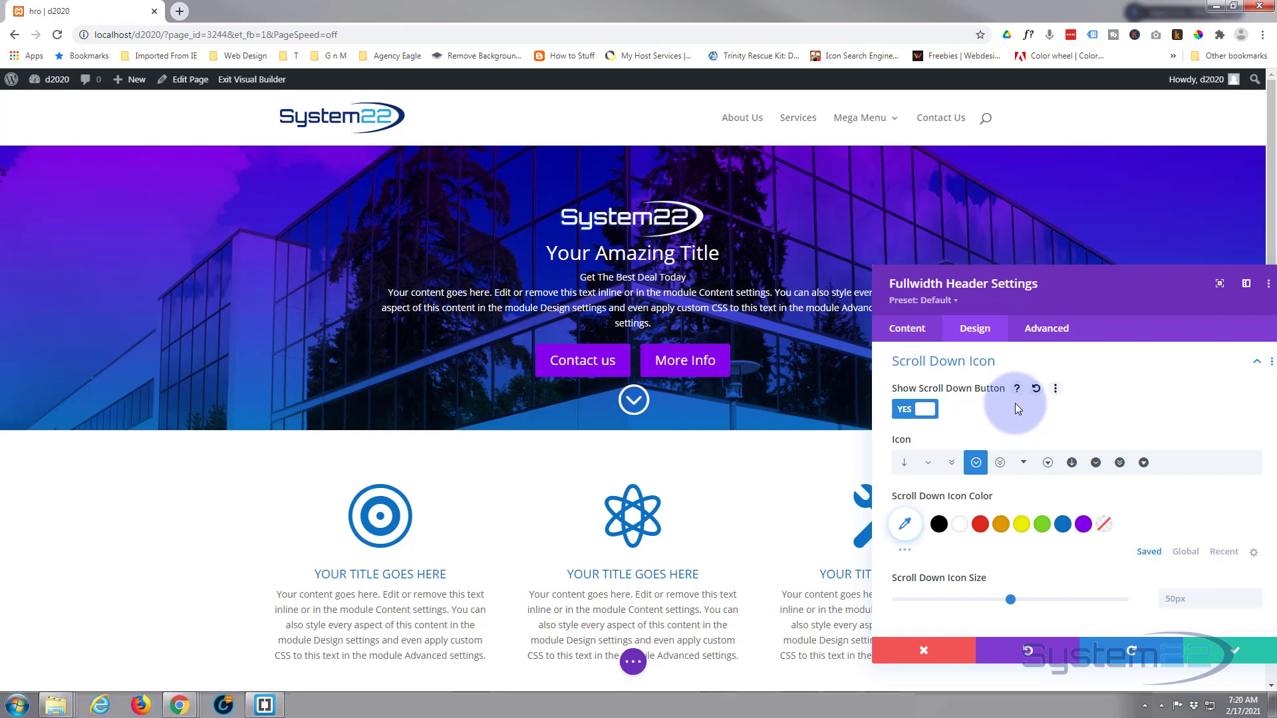
left_click(1097, 464)
scroll(1071, 453, "down", 2)
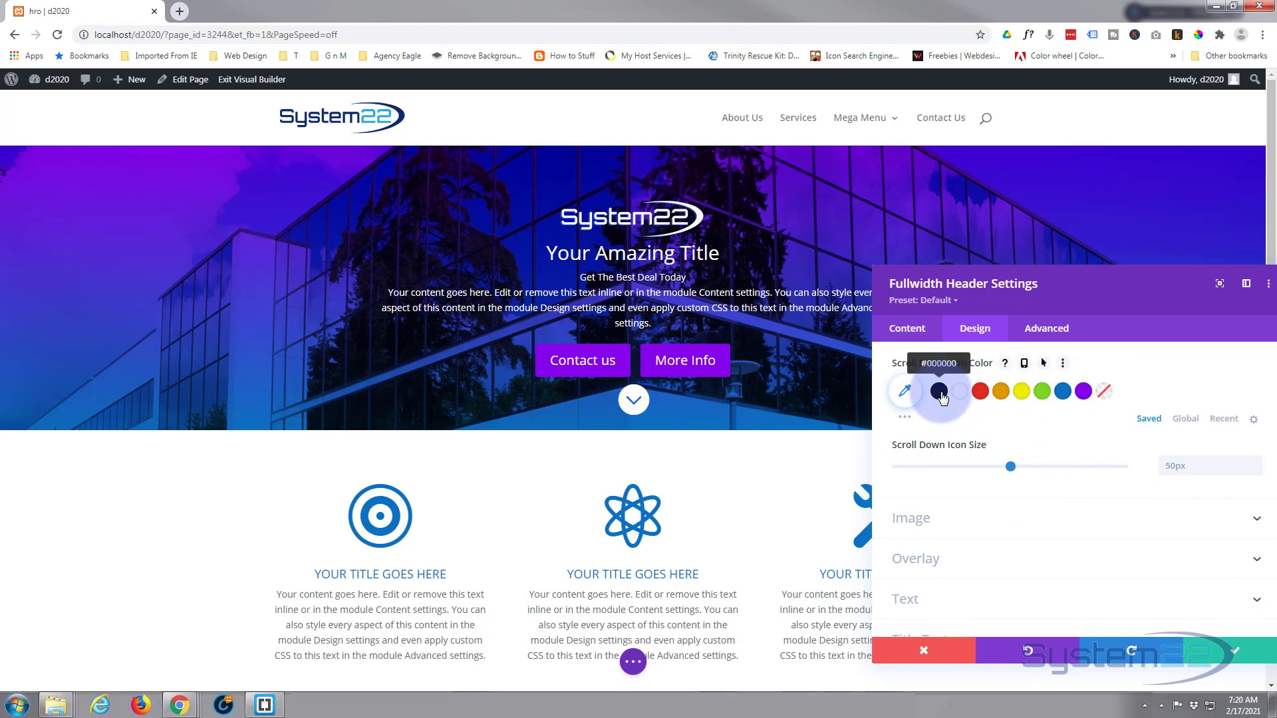
left_click(939, 392)
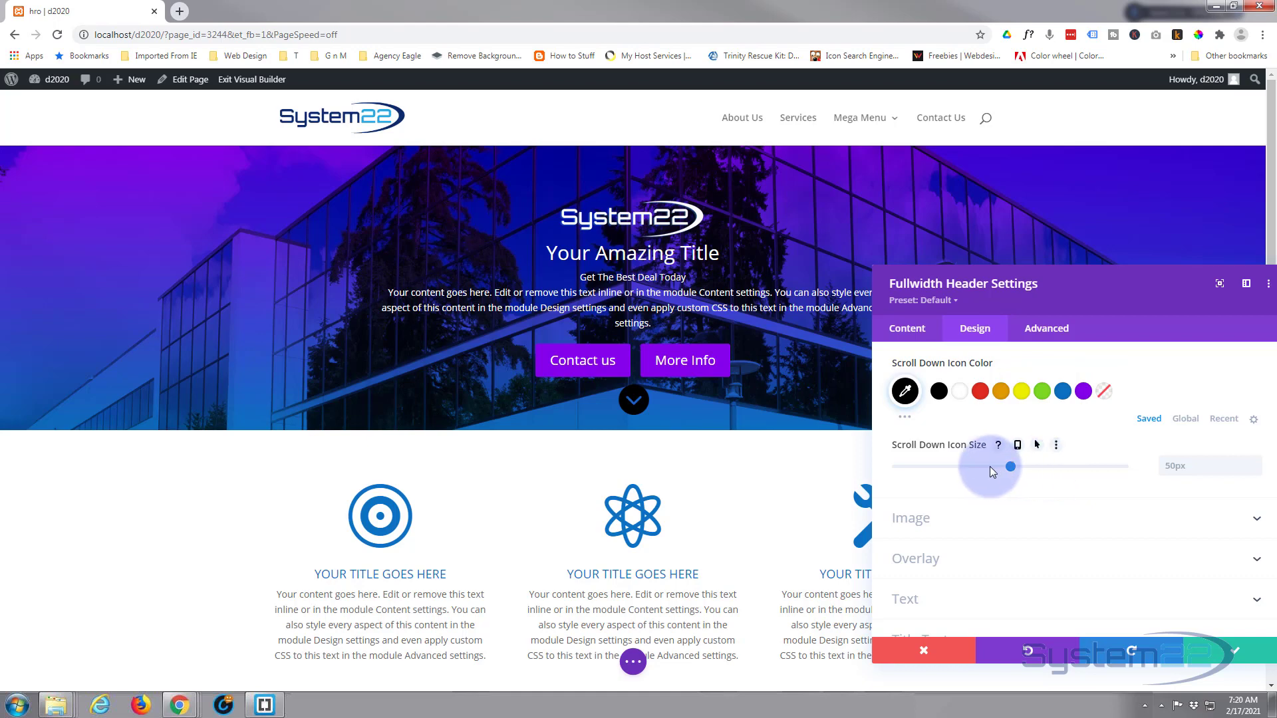
Examine the header's Image design options, including alignment, rounded corners, border, box shadow and filters, and try the Image Invert slider
scroll(992, 469, "down", 3)
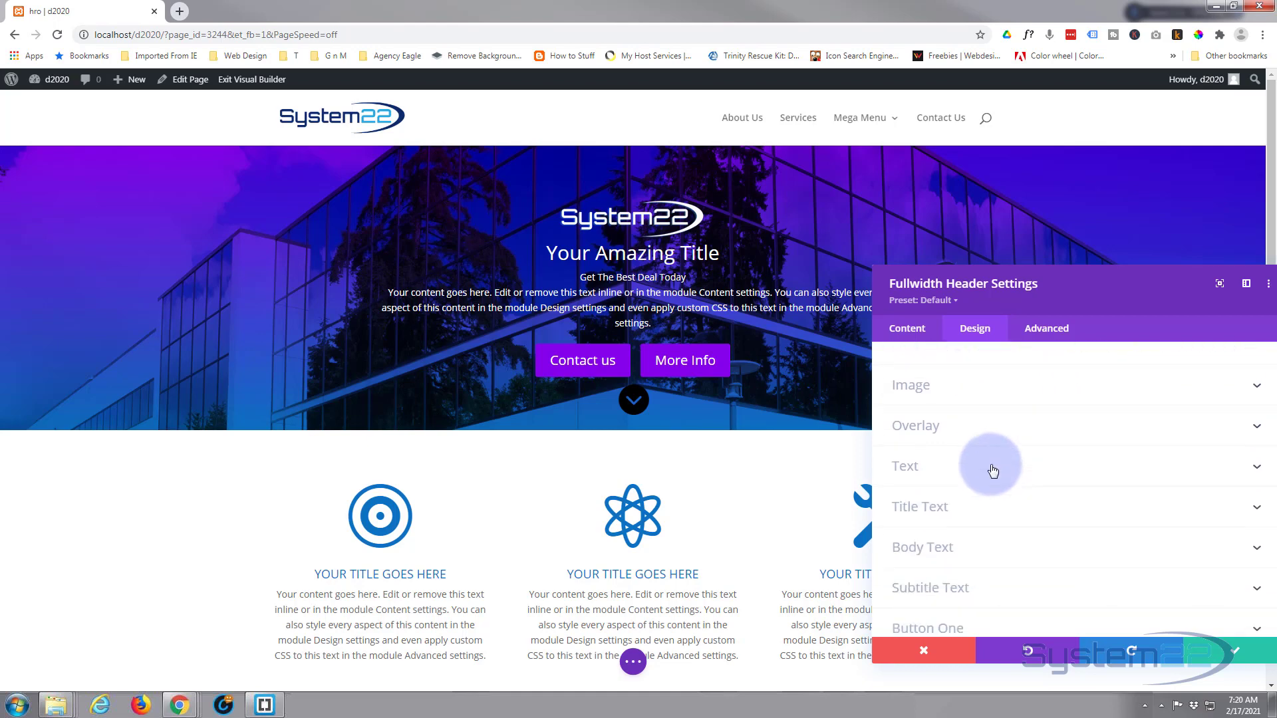
left_click(977, 395)
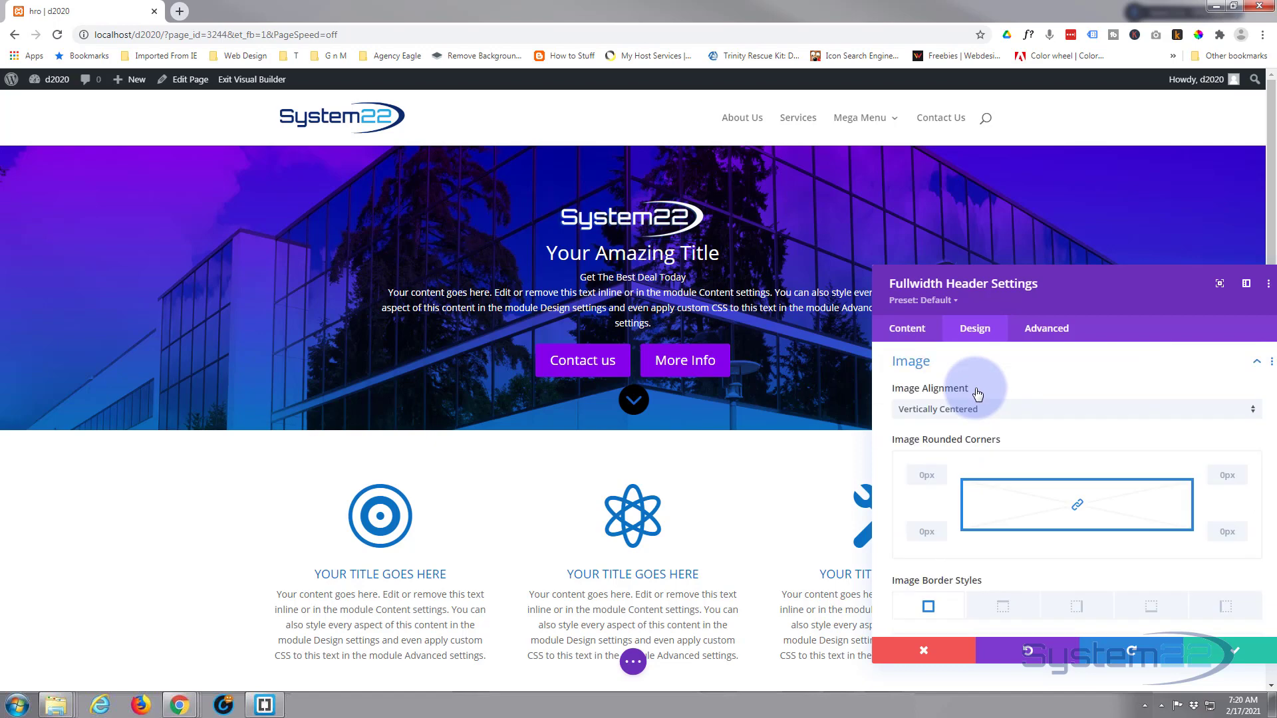
left_click(1046, 408)
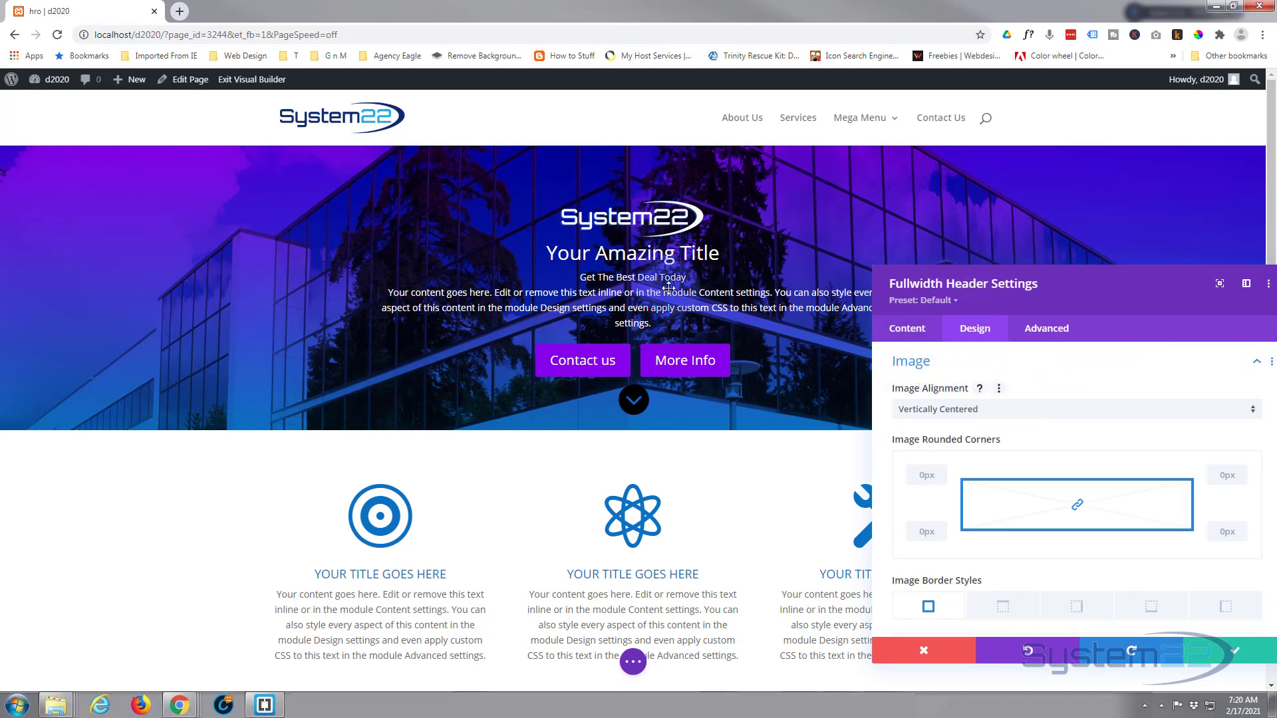
scroll(987, 460, "down", 2)
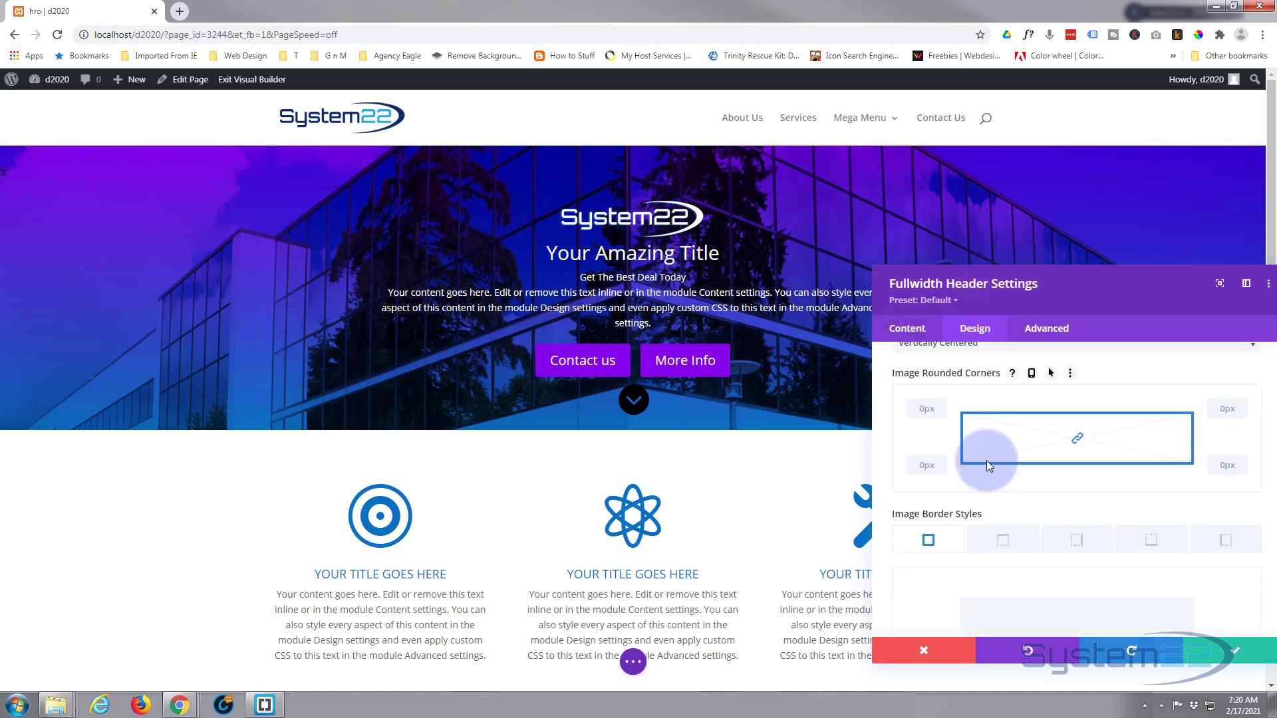
scroll(987, 460, "down", 3)
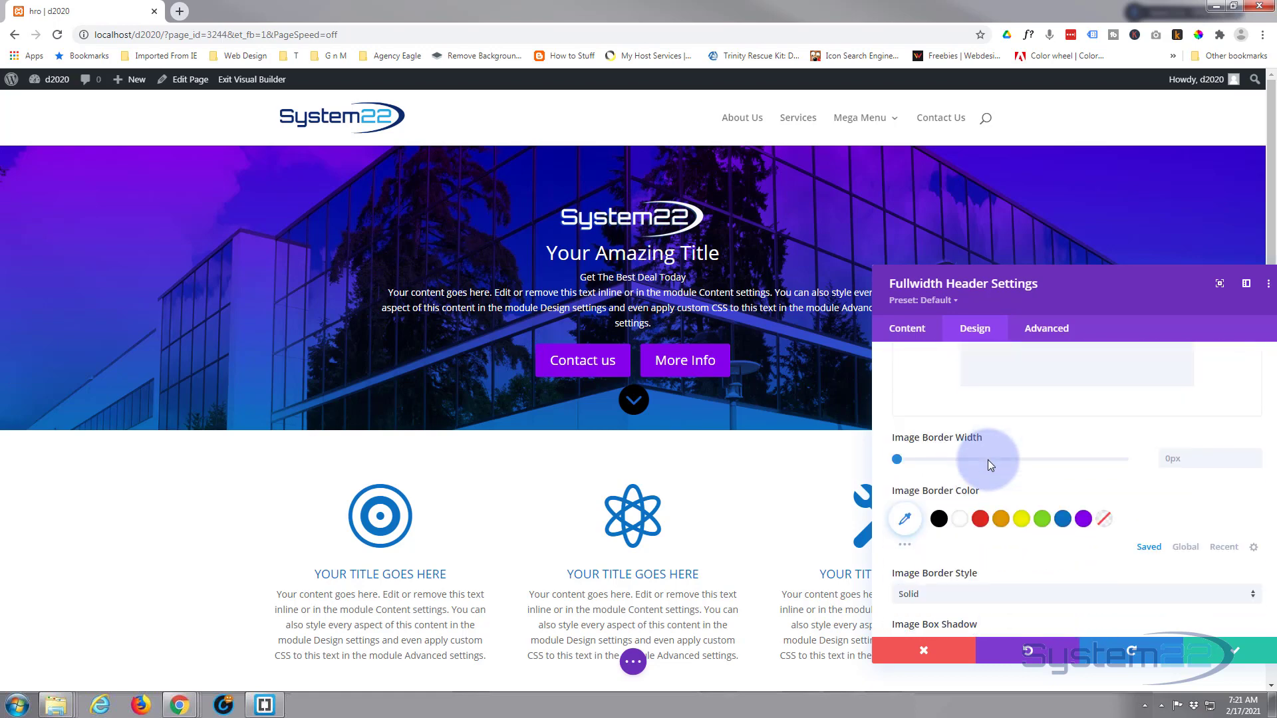
scroll(988, 461, "down", 4)
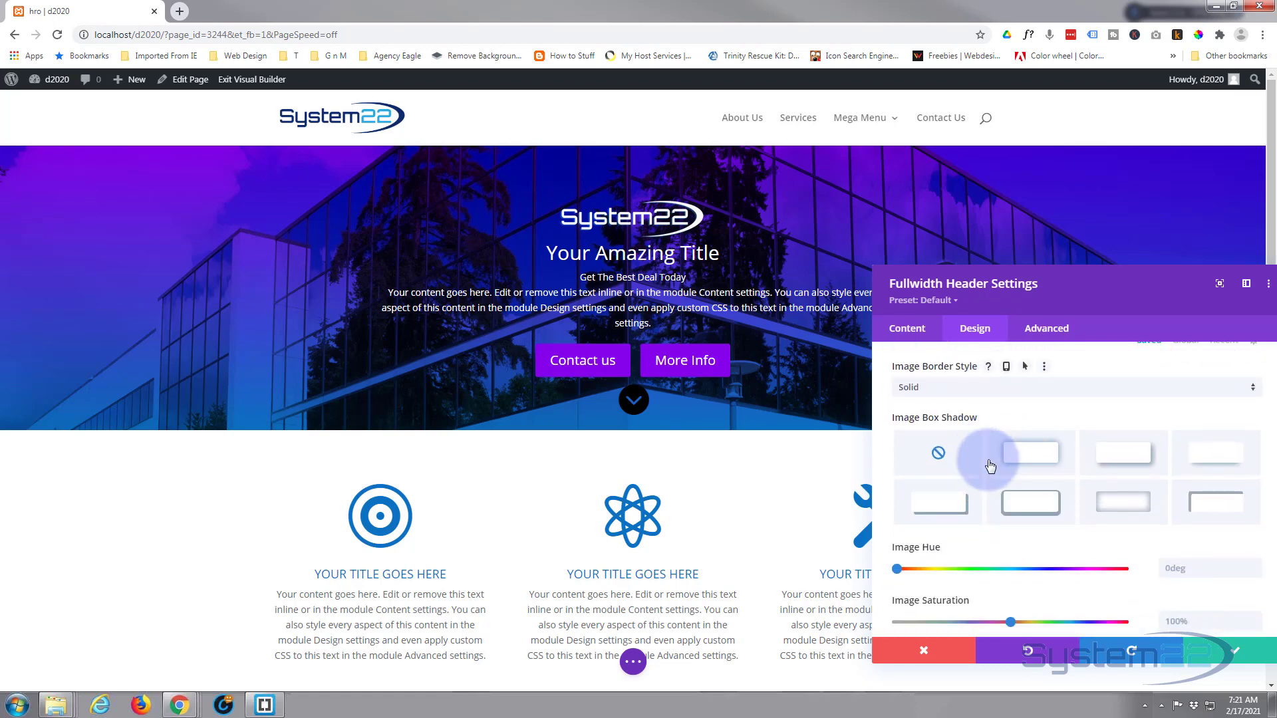
scroll(990, 465, "down", 2)
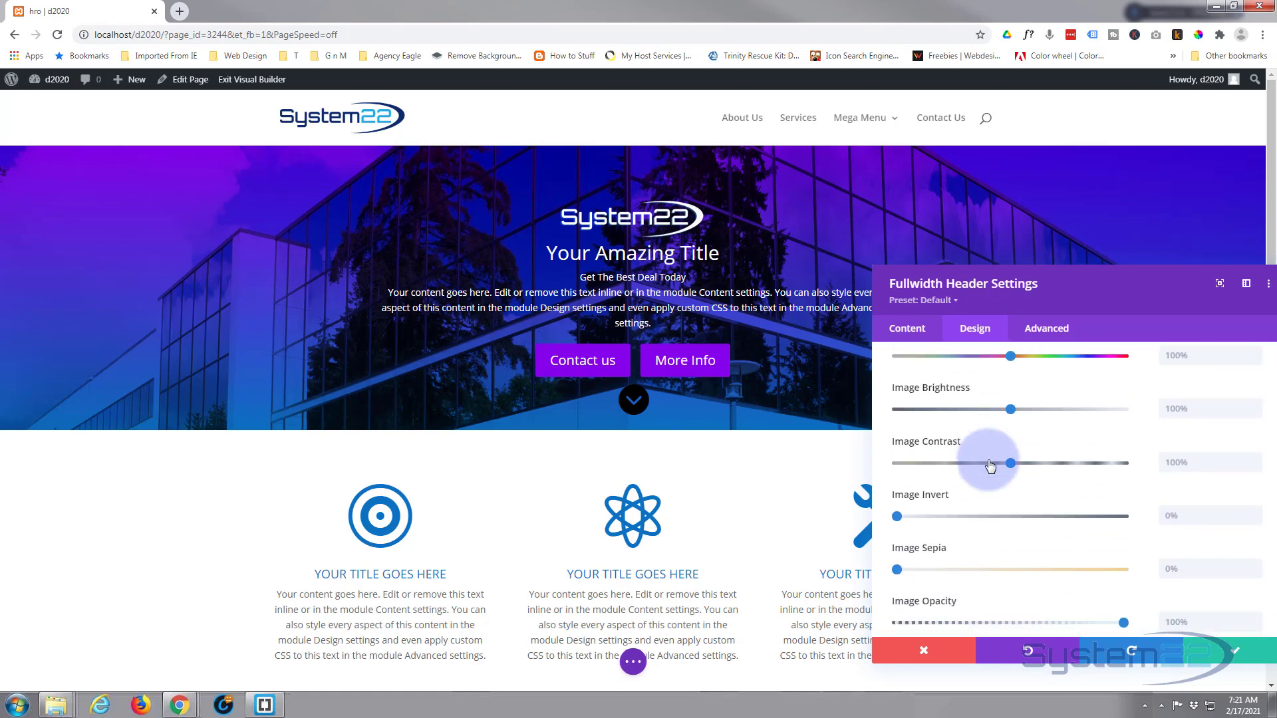
scroll(989, 464, "down", 4)
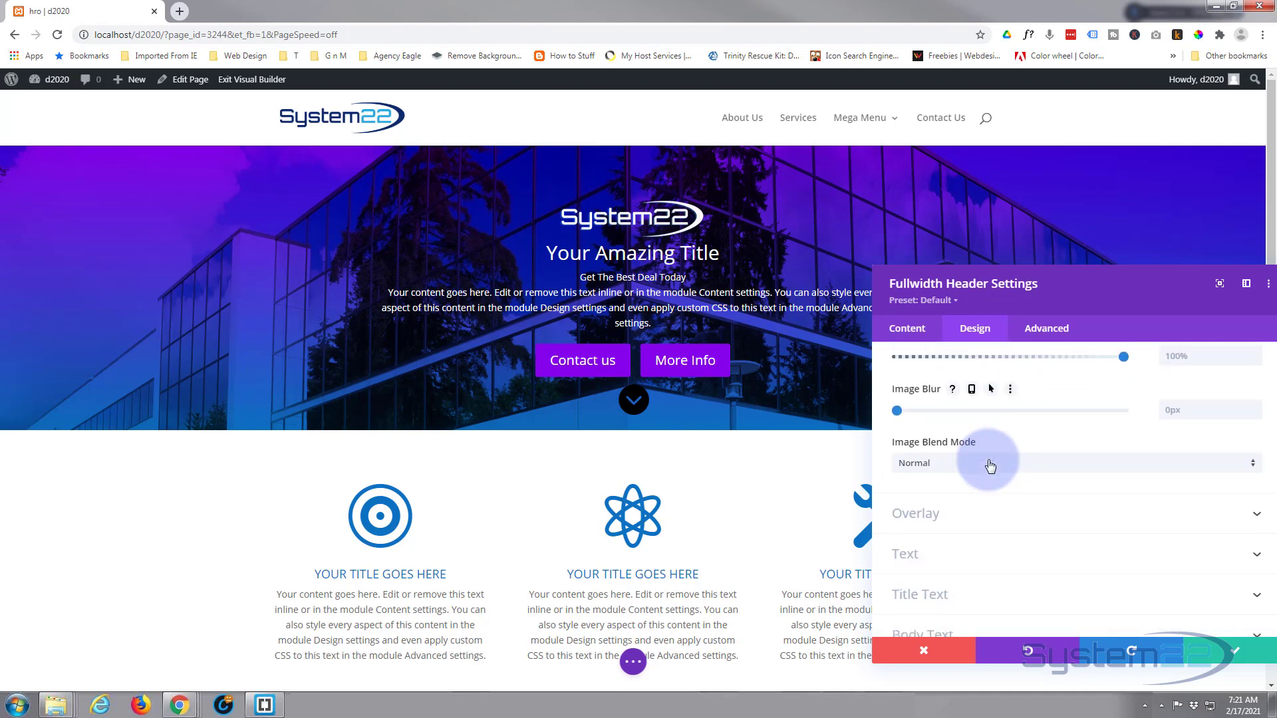
scroll(989, 465, "up", 2)
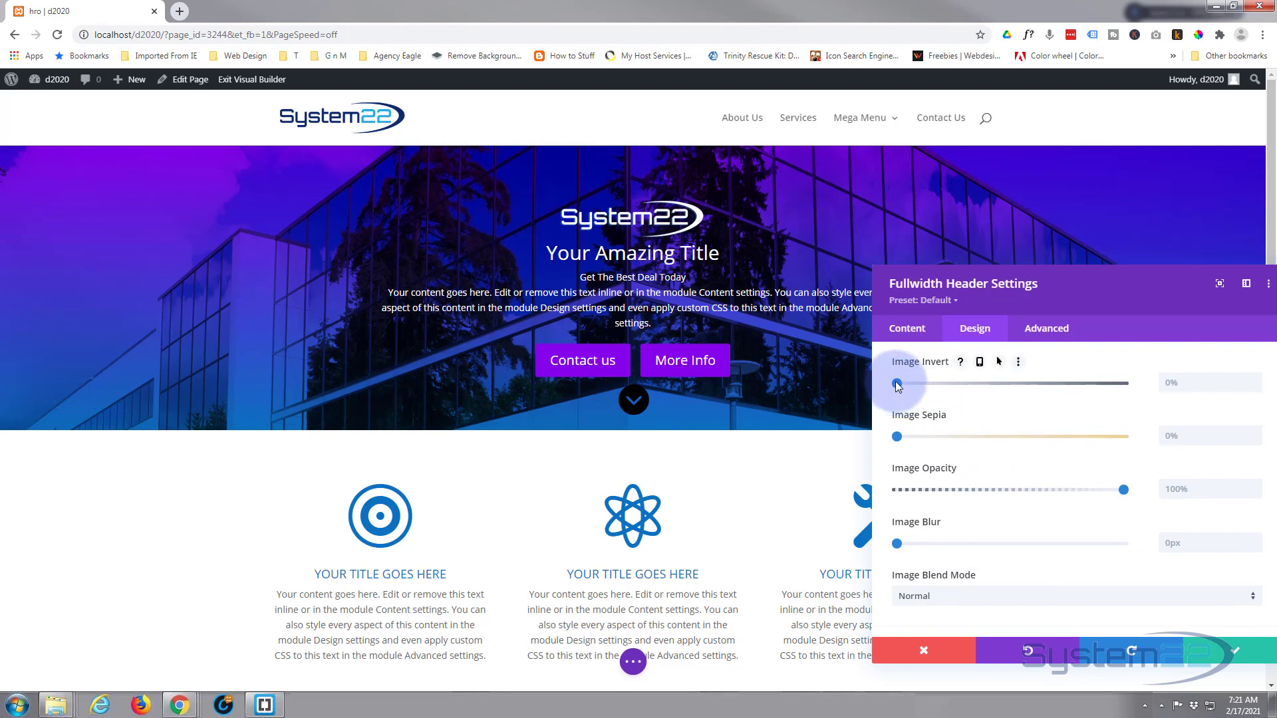
left_click_drag(980, 377, 889, 394)
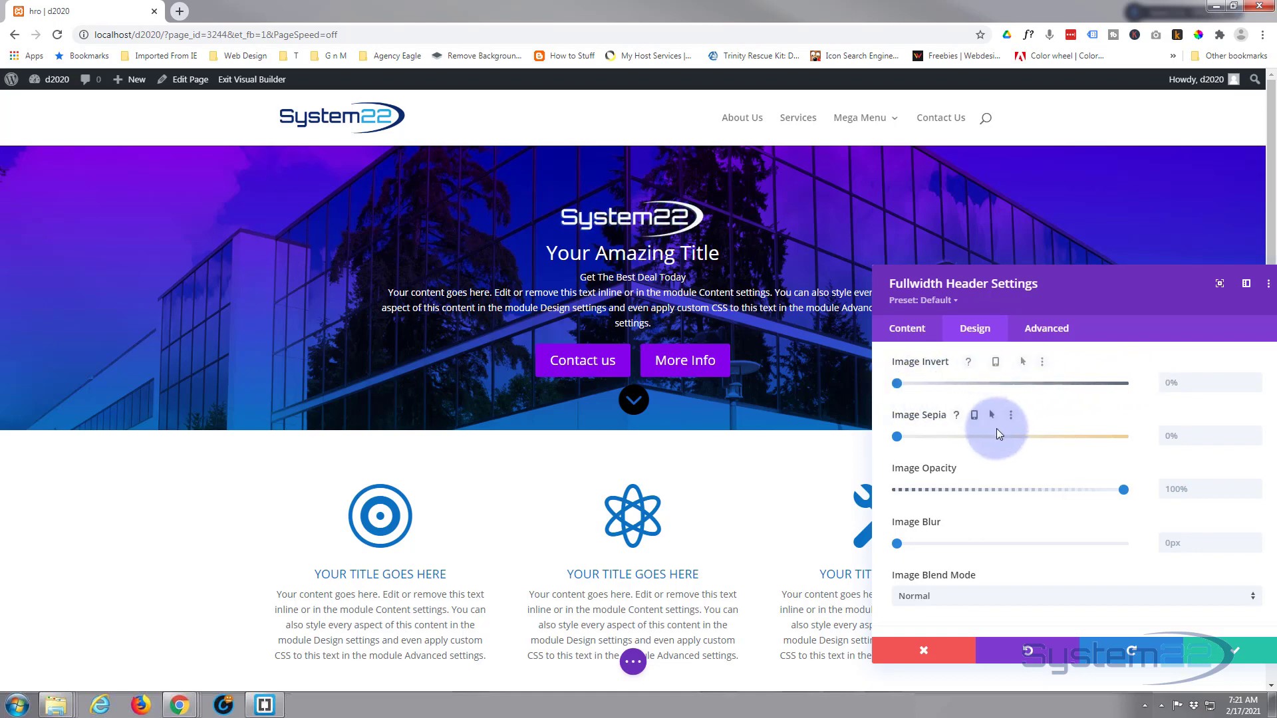
Try a black background overlay color on the header at opacities of 0.22 and 0.58, and reset the overlay to transparent
scroll(1007, 451, "down", 1)
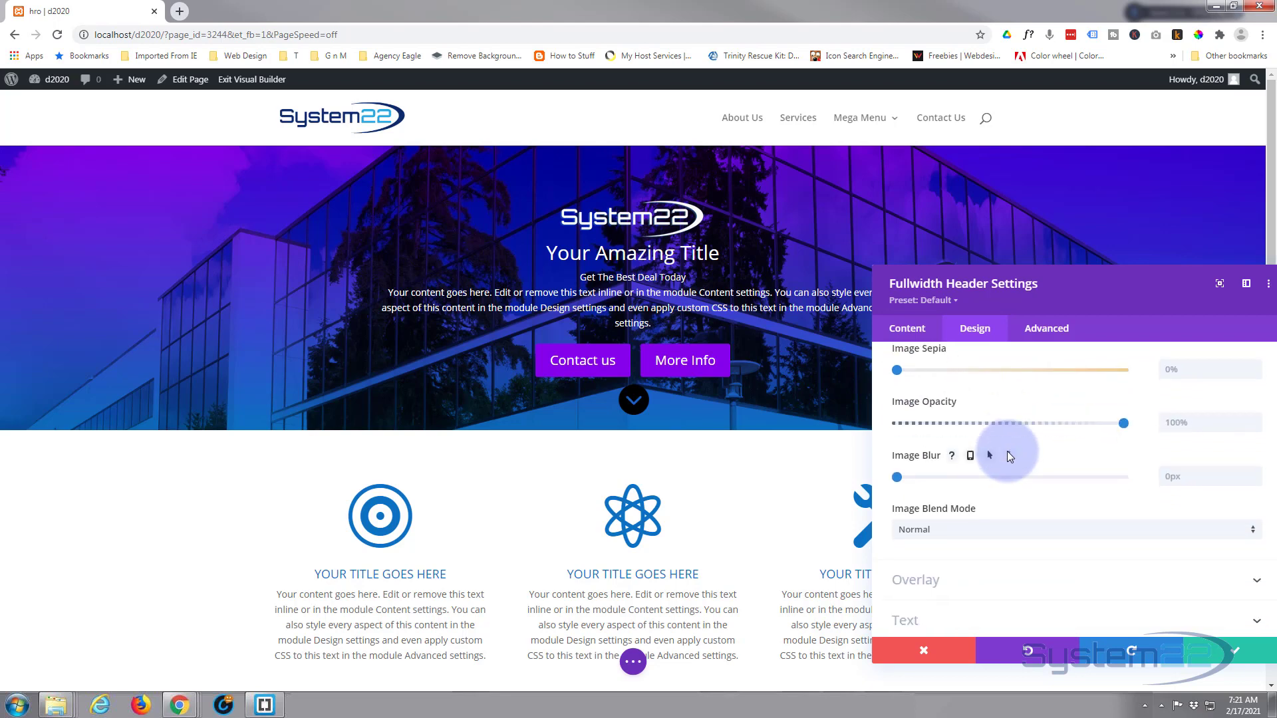
scroll(1007, 451, "down", 2)
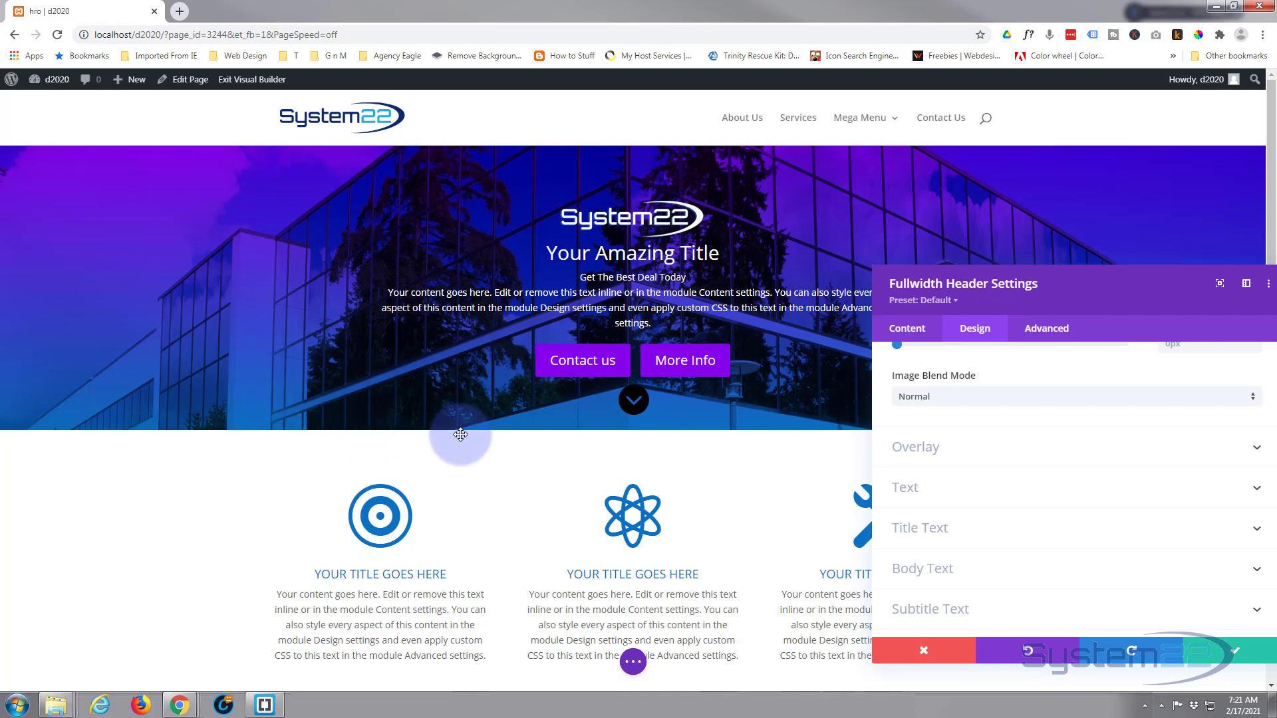
left_click(1009, 447)
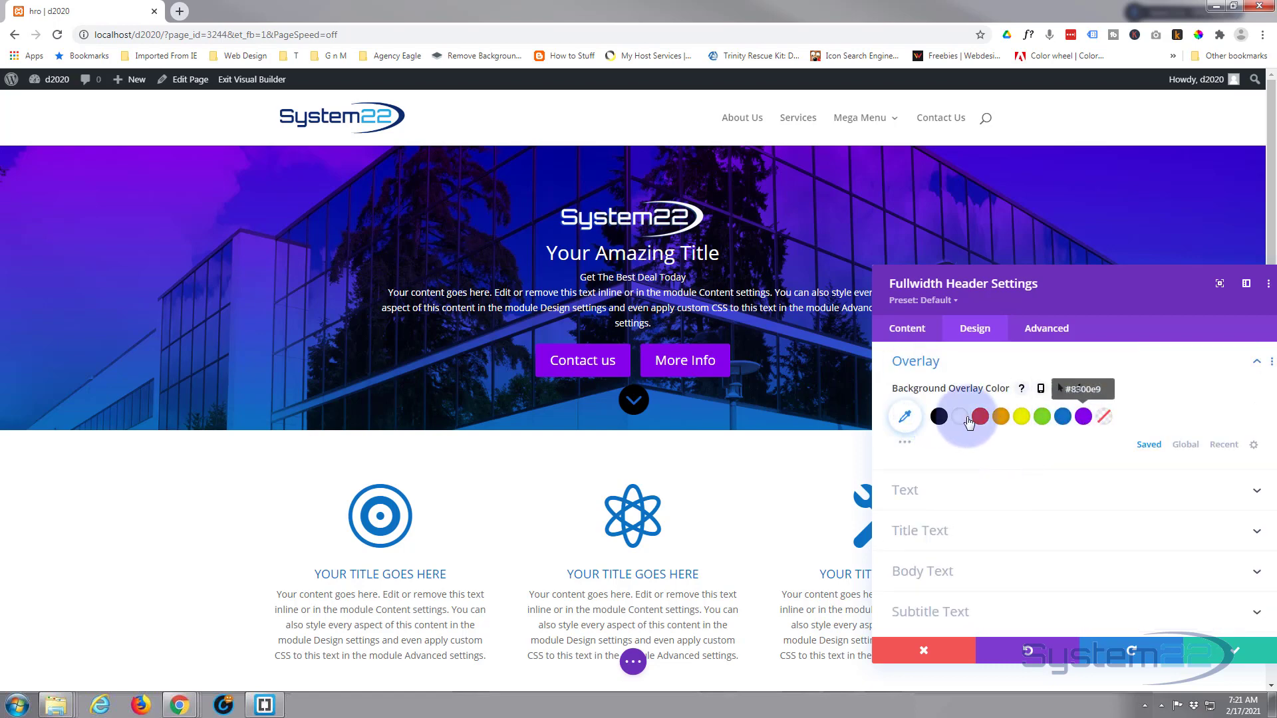
left_click(939, 419)
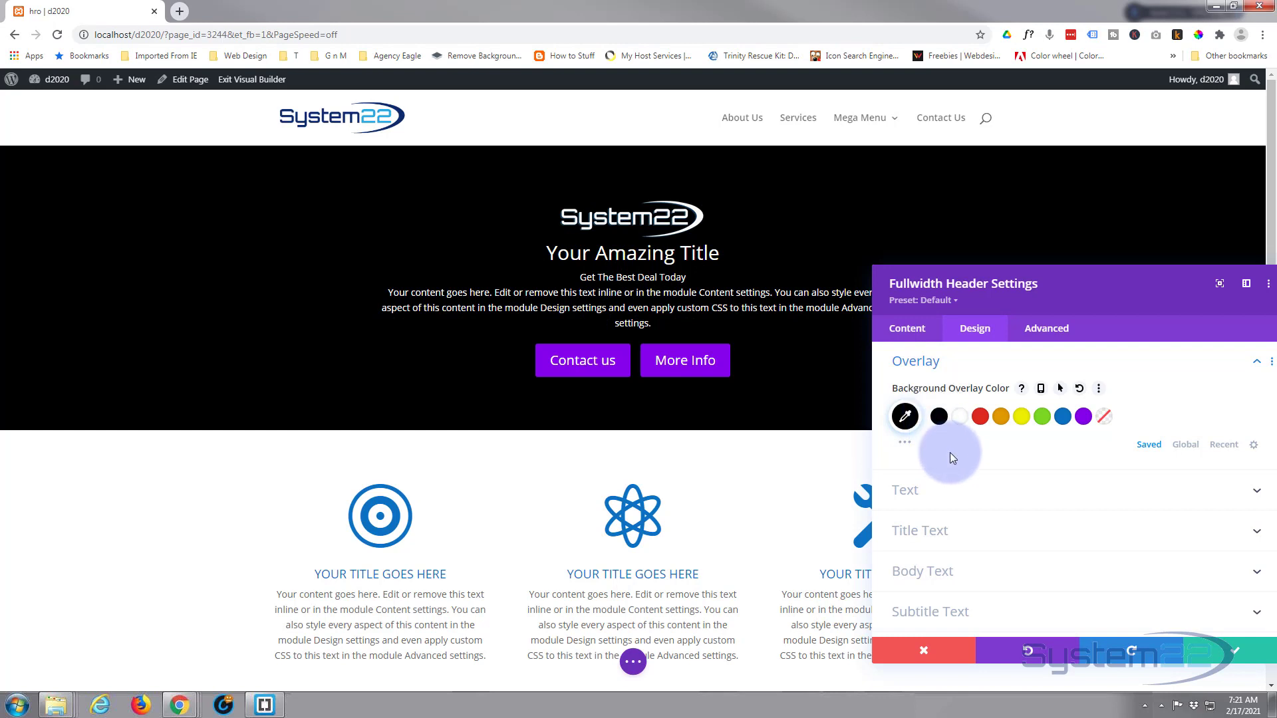
left_click(906, 417)
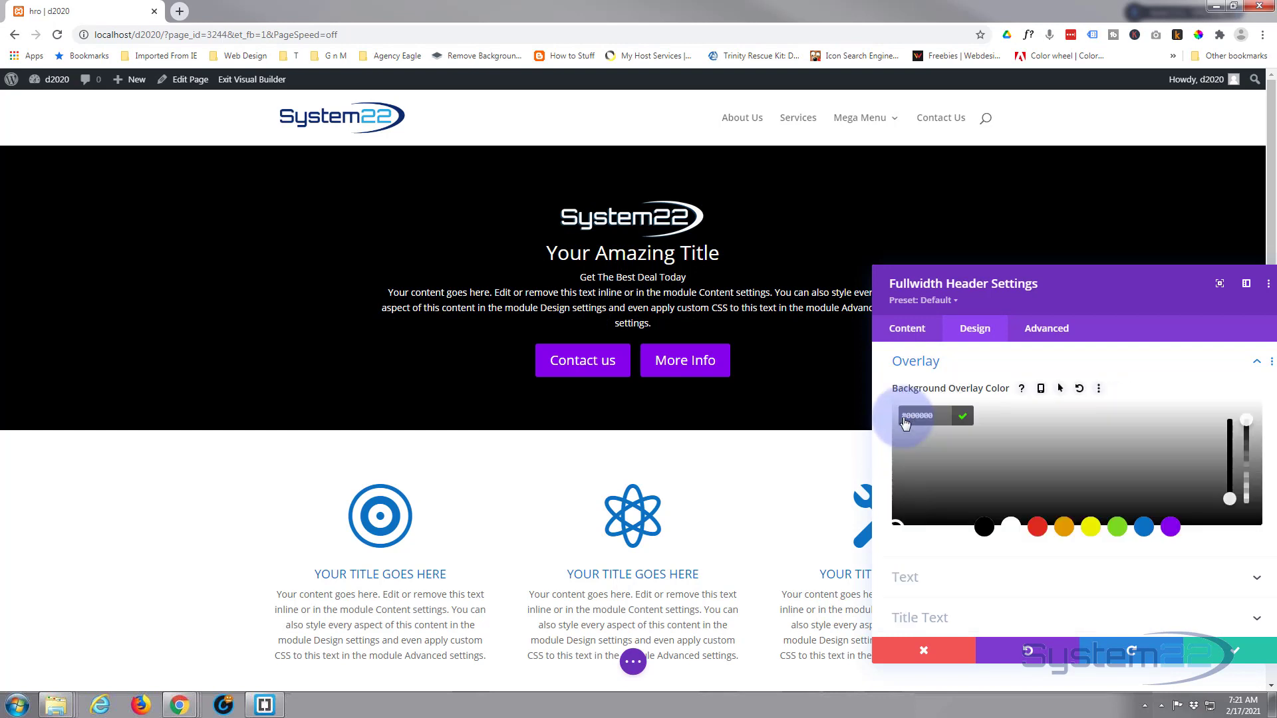
left_click(1246, 419)
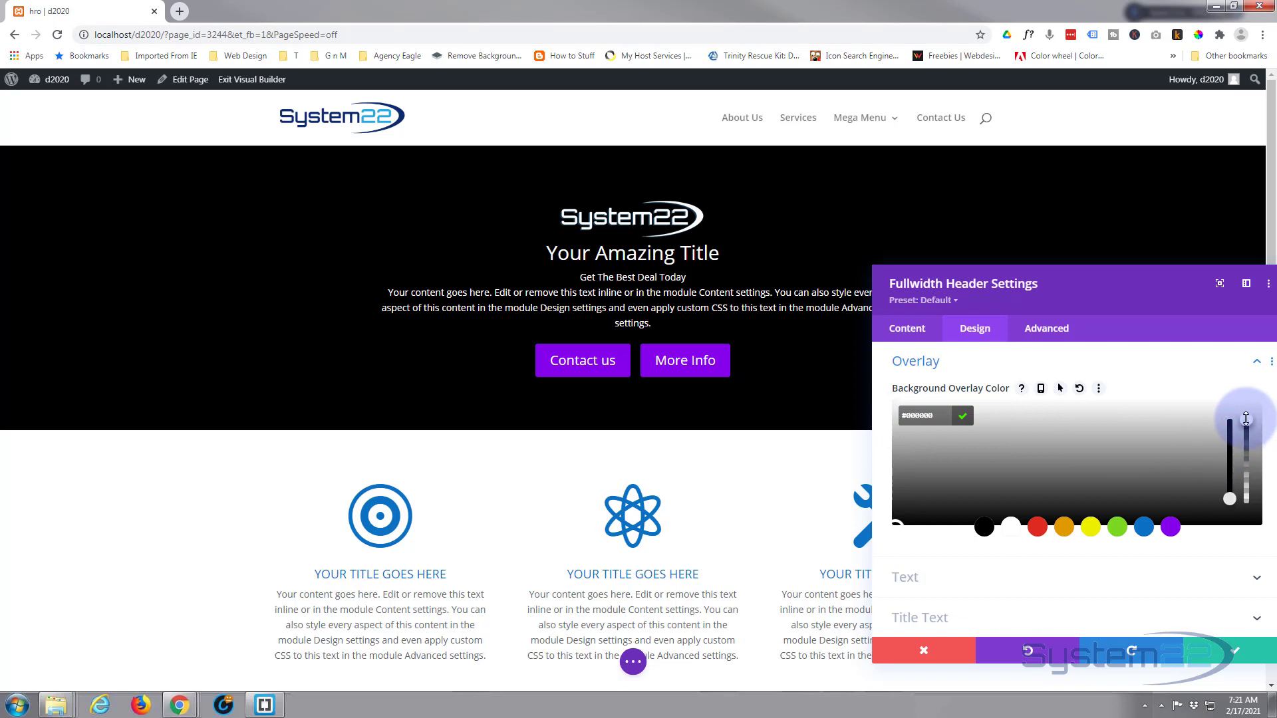
left_click_drag(1246, 418, 1243, 482)
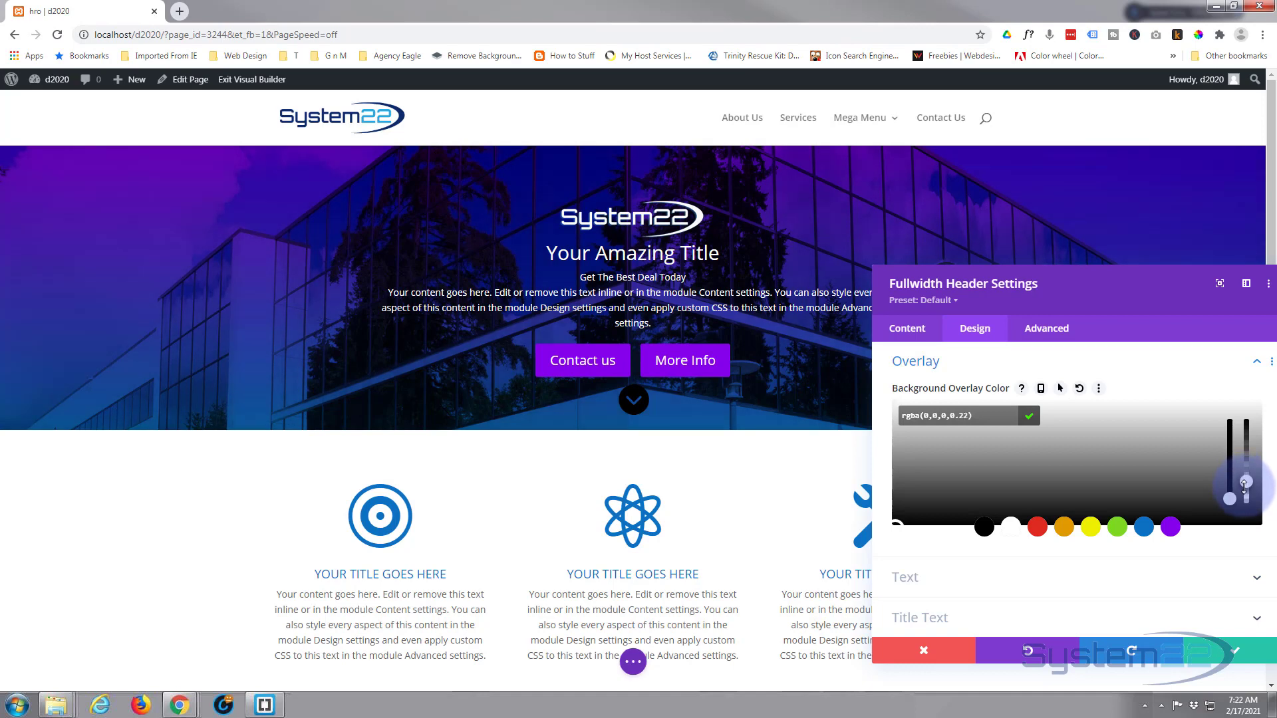
left_click_drag(1245, 486, 1246, 457)
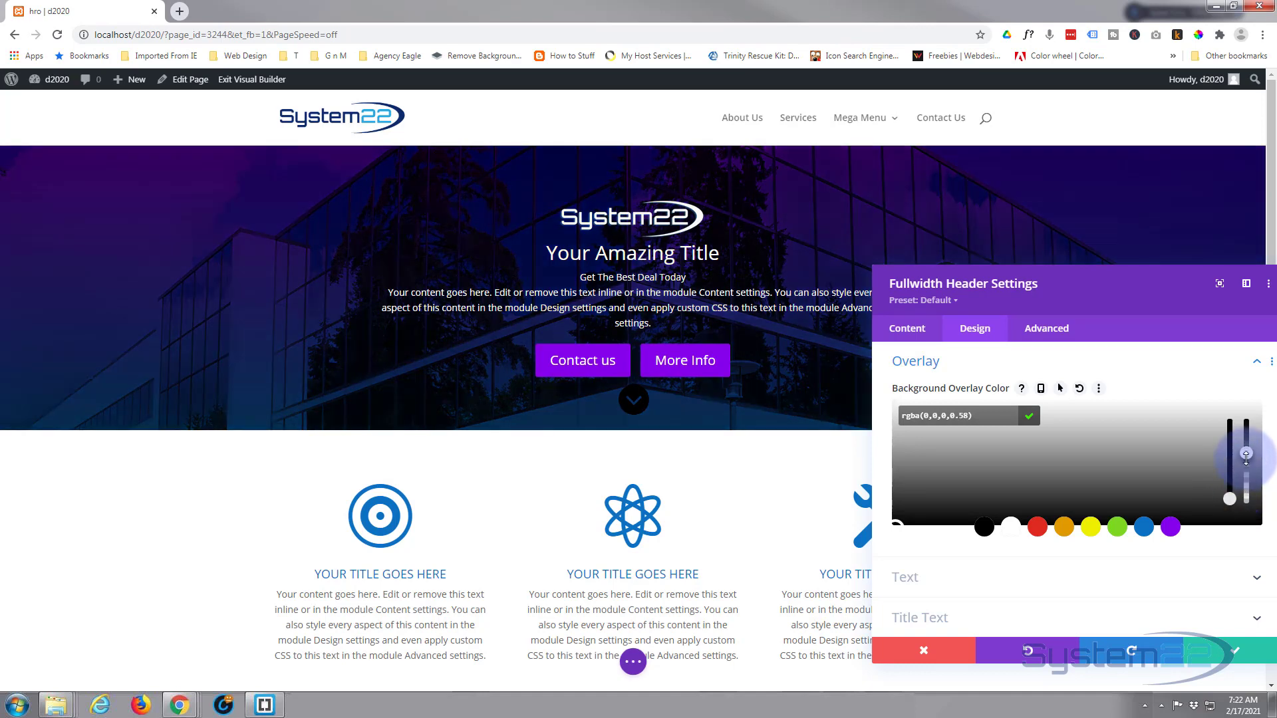
left_click(968, 362)
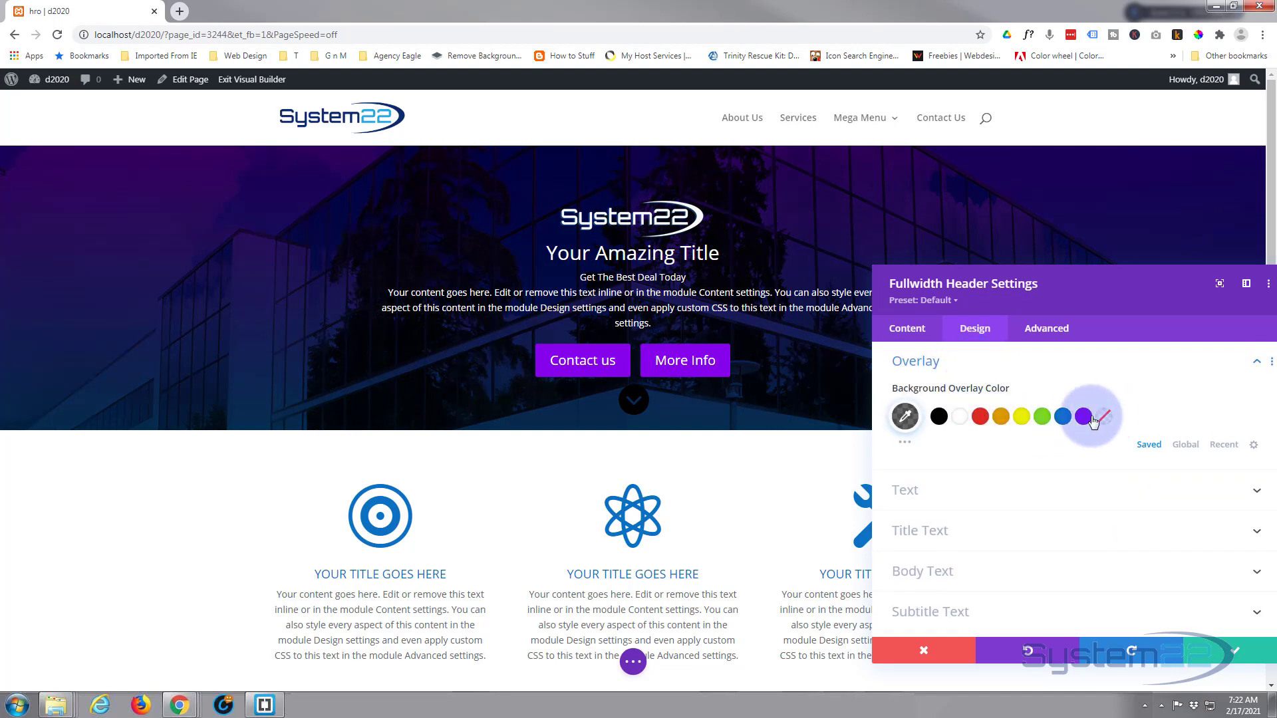
left_click(1104, 416)
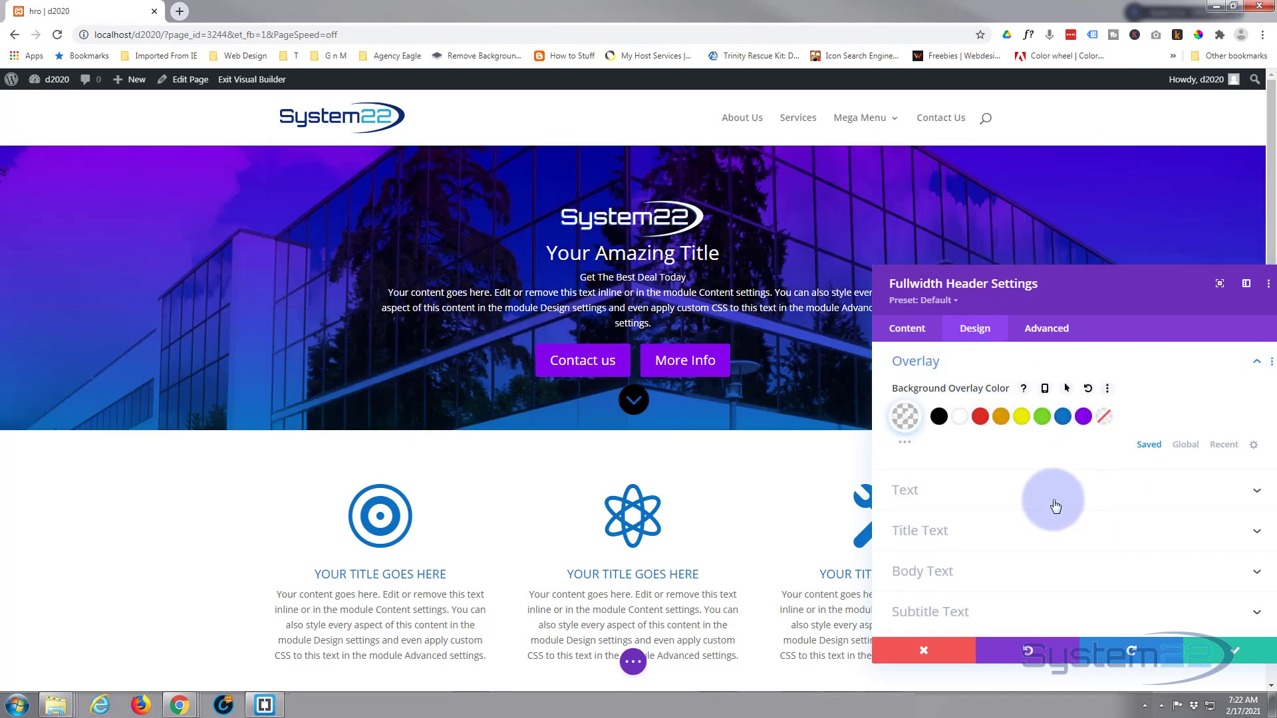
Look over the header's general Text color and shadow options, and set the title's font weight to Semi Bold
scroll(1051, 506, "down", 2)
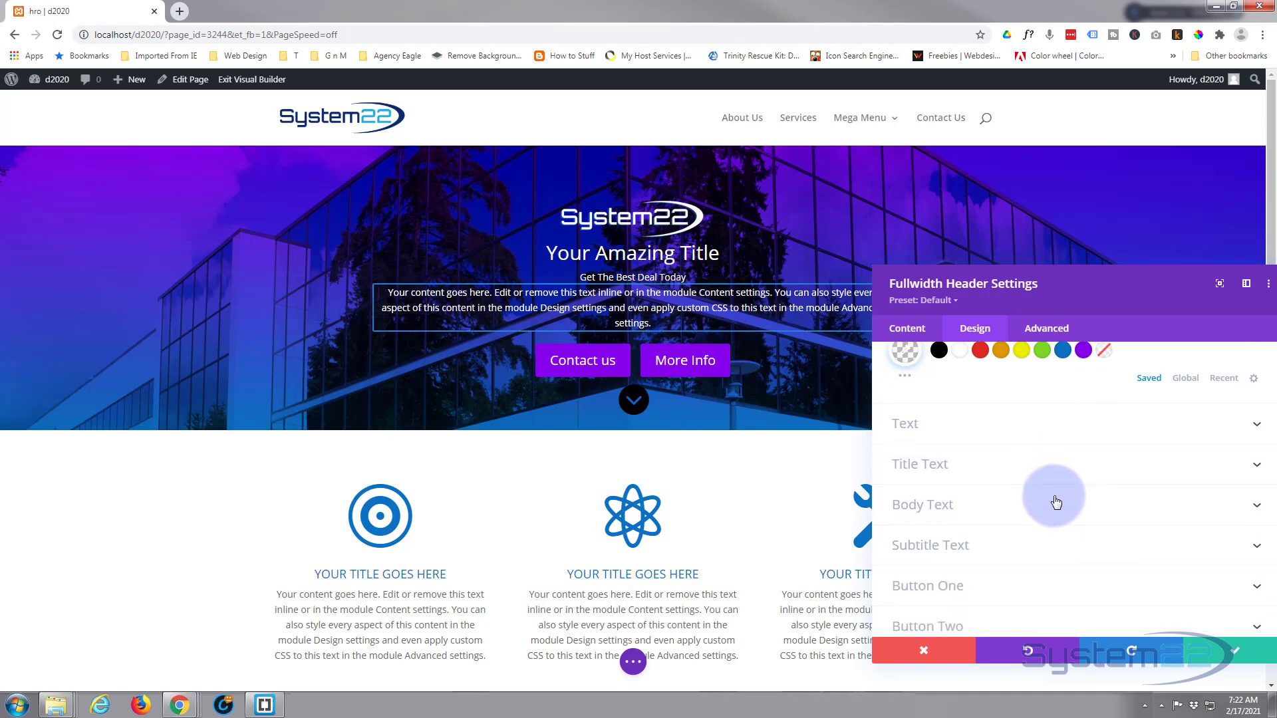
left_click(985, 426)
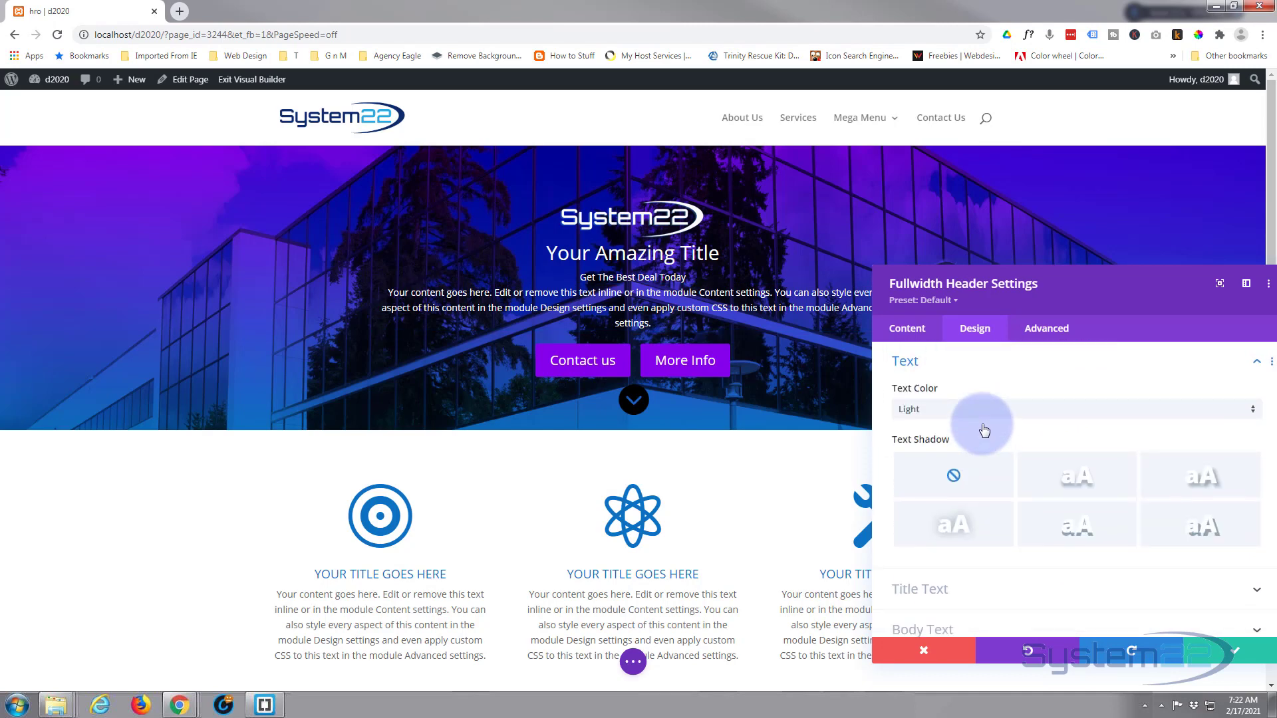
scroll(1020, 419, "down", 3)
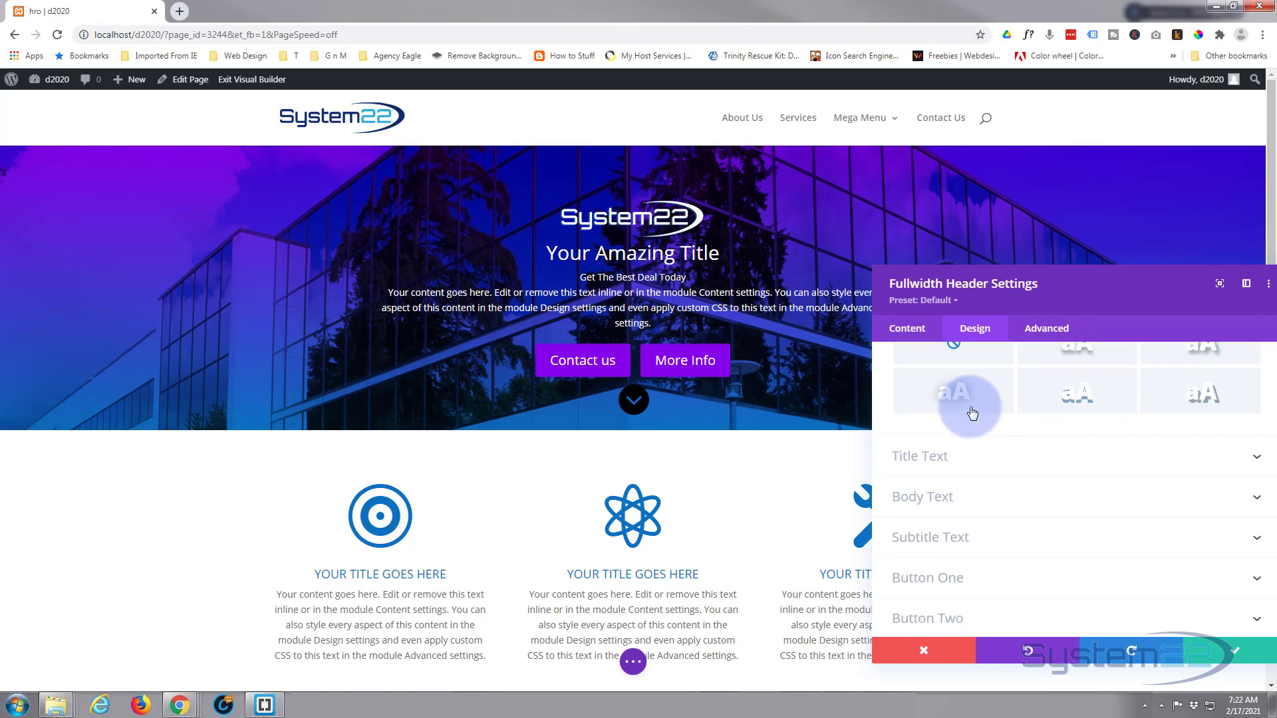
left_click(973, 414)
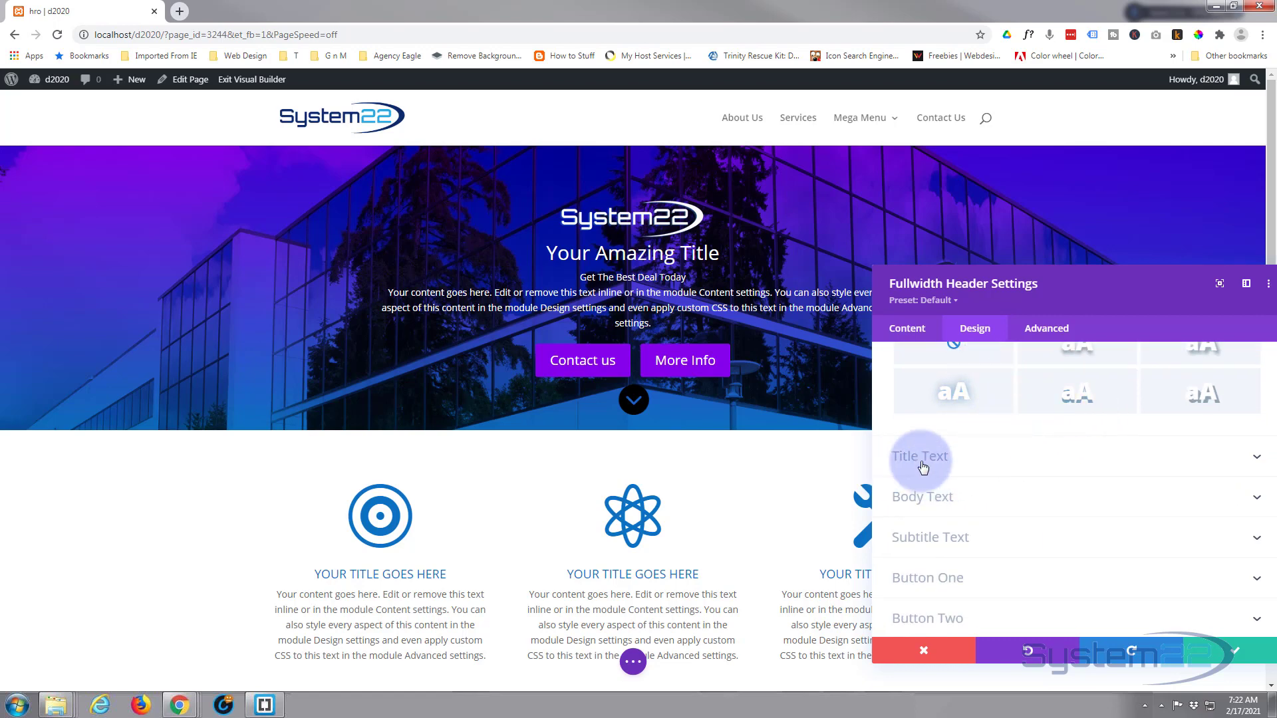
left_click(988, 467)
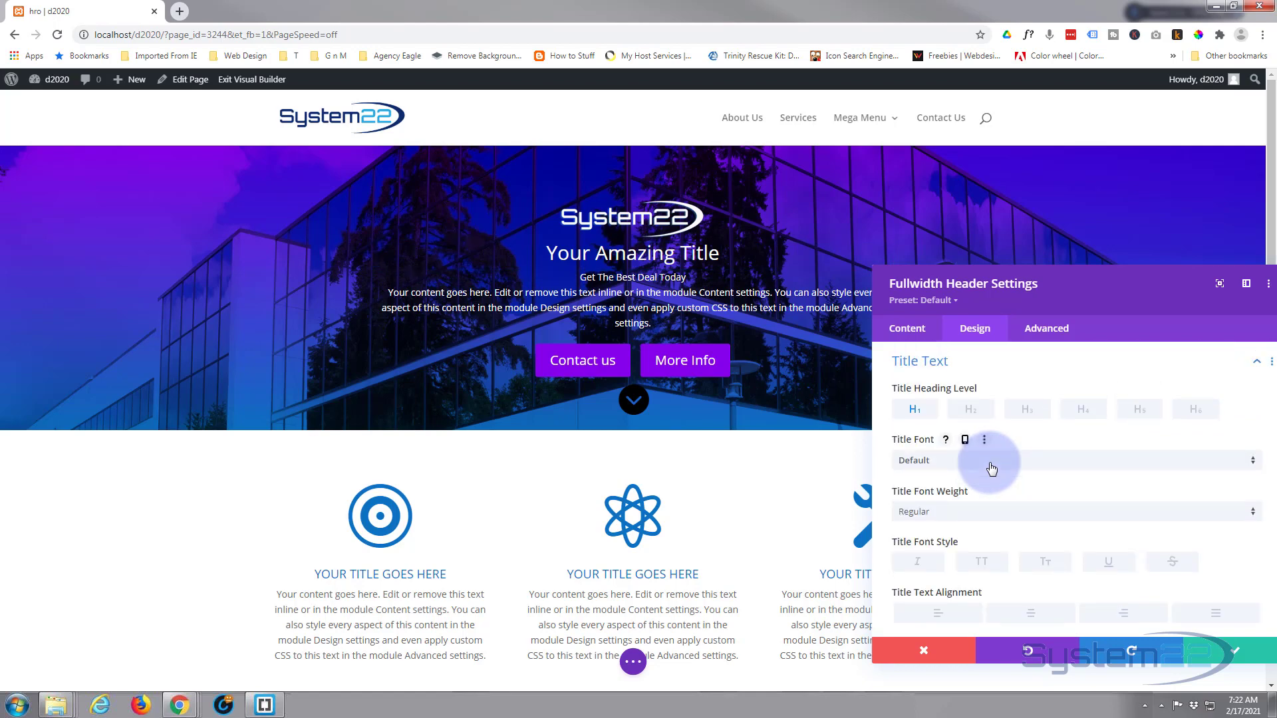
left_click(989, 510)
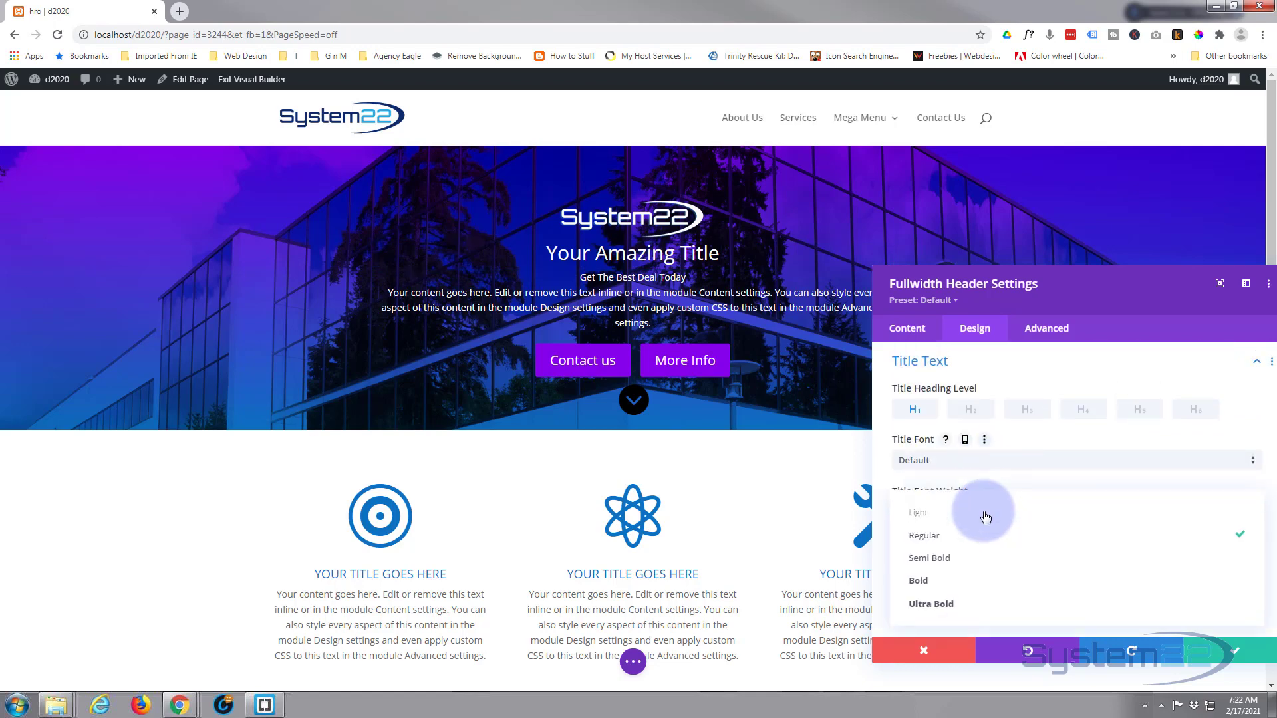
left_click(952, 567)
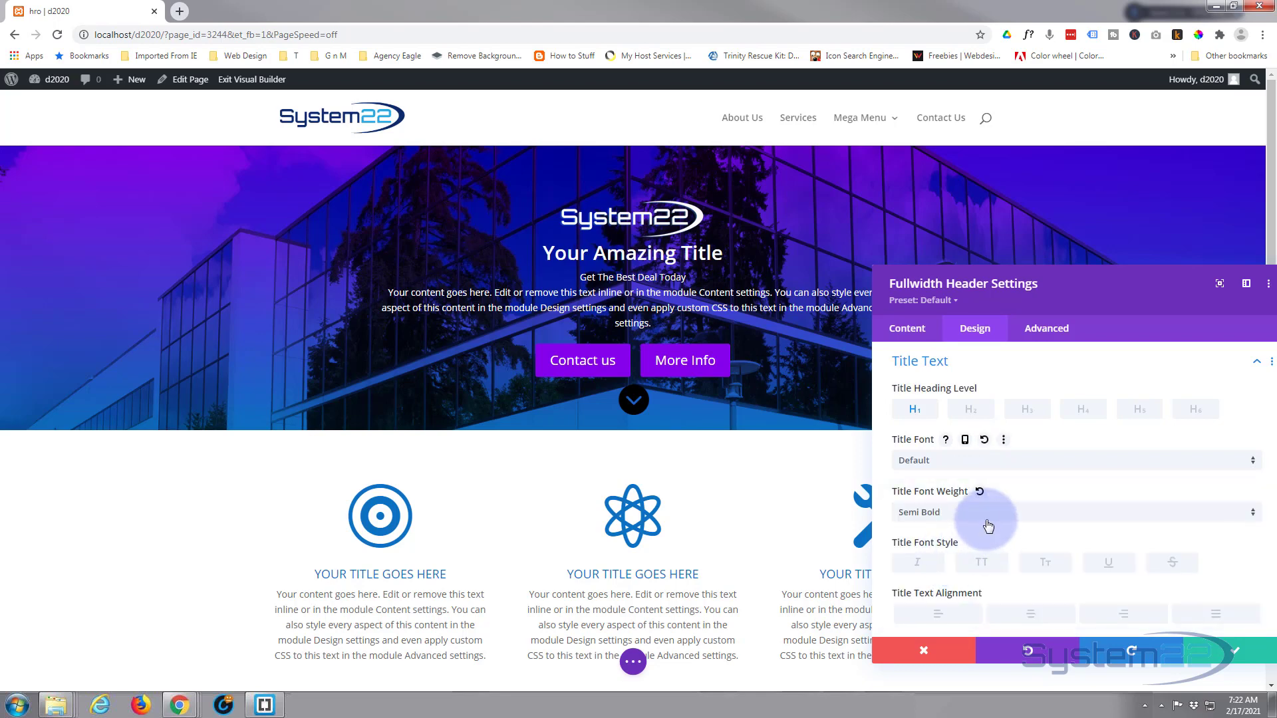
Browse the available fonts for the header title and keep the Default font
scroll(988, 527, "down", 1)
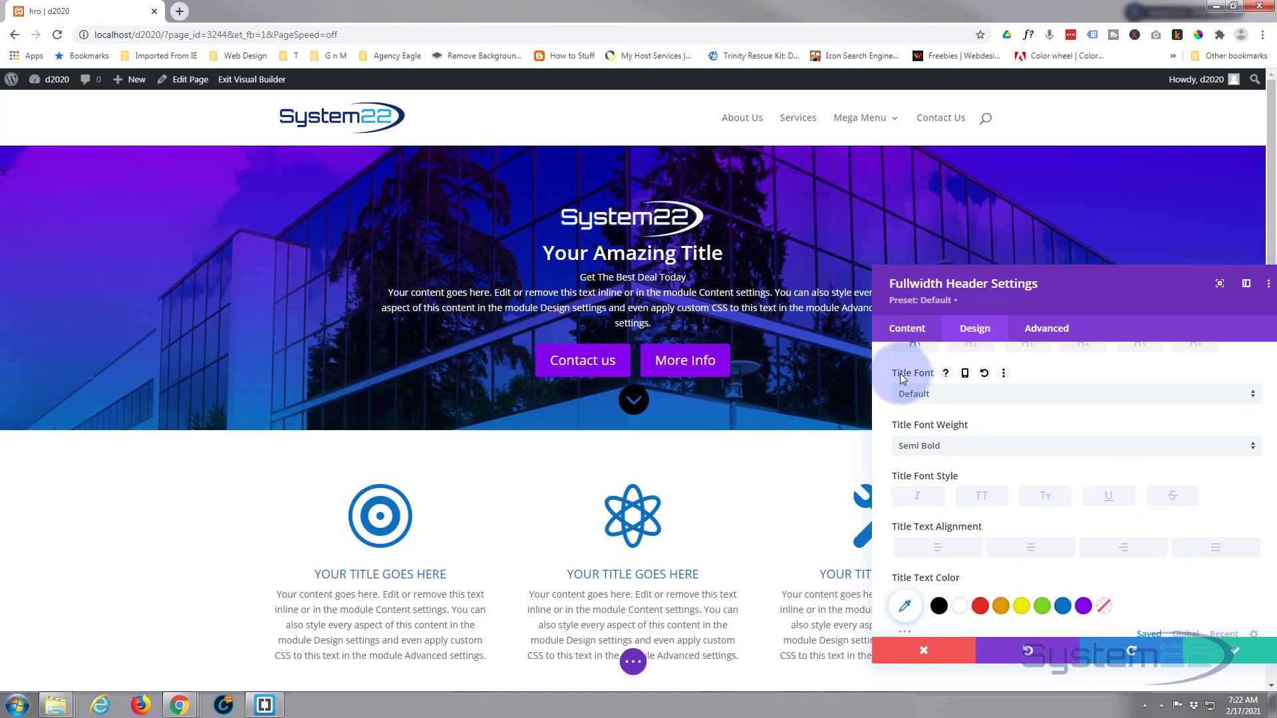
left_click(981, 398)
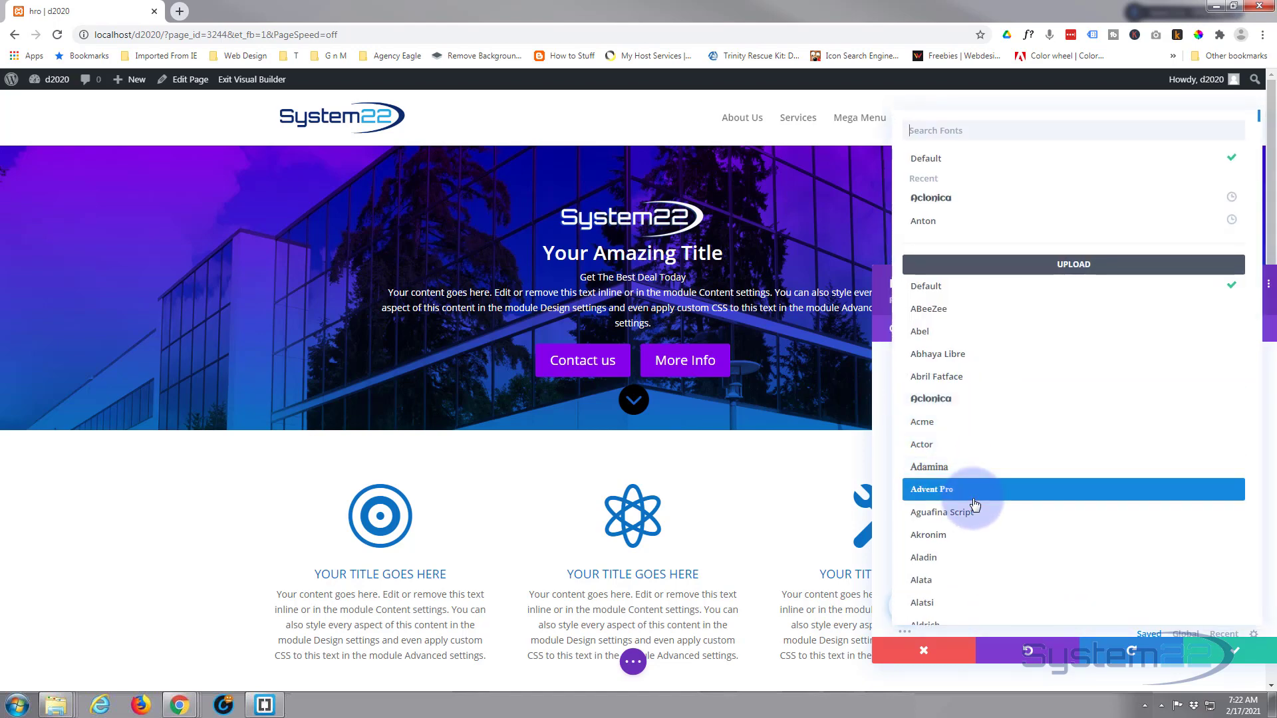
scroll(975, 504, "down", 1)
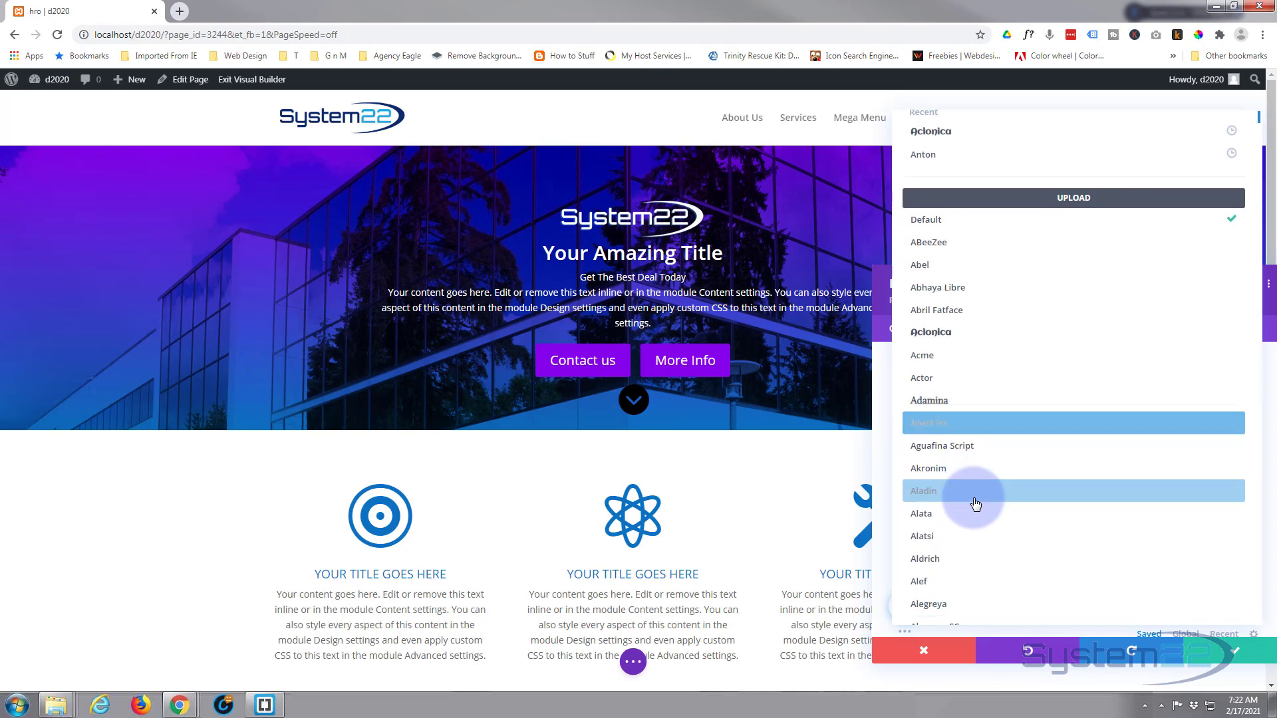
scroll(977, 503, "down", 1)
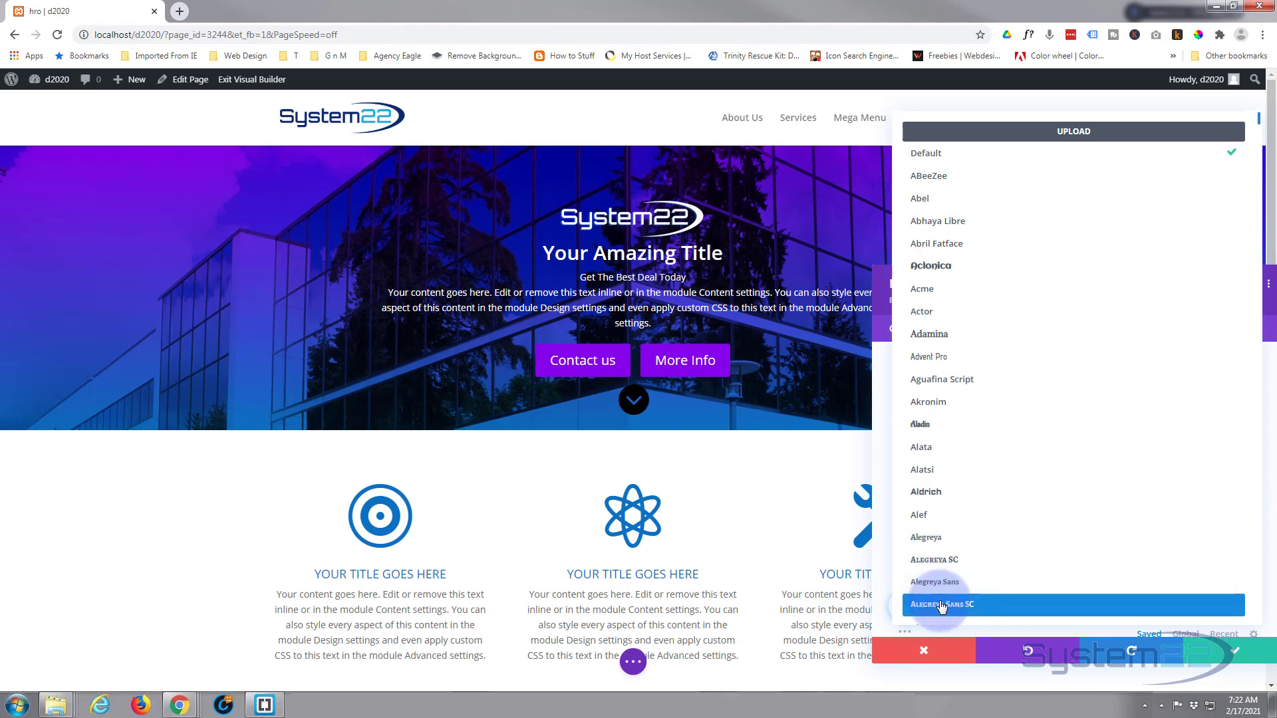
scroll(1049, 513, "up", 2)
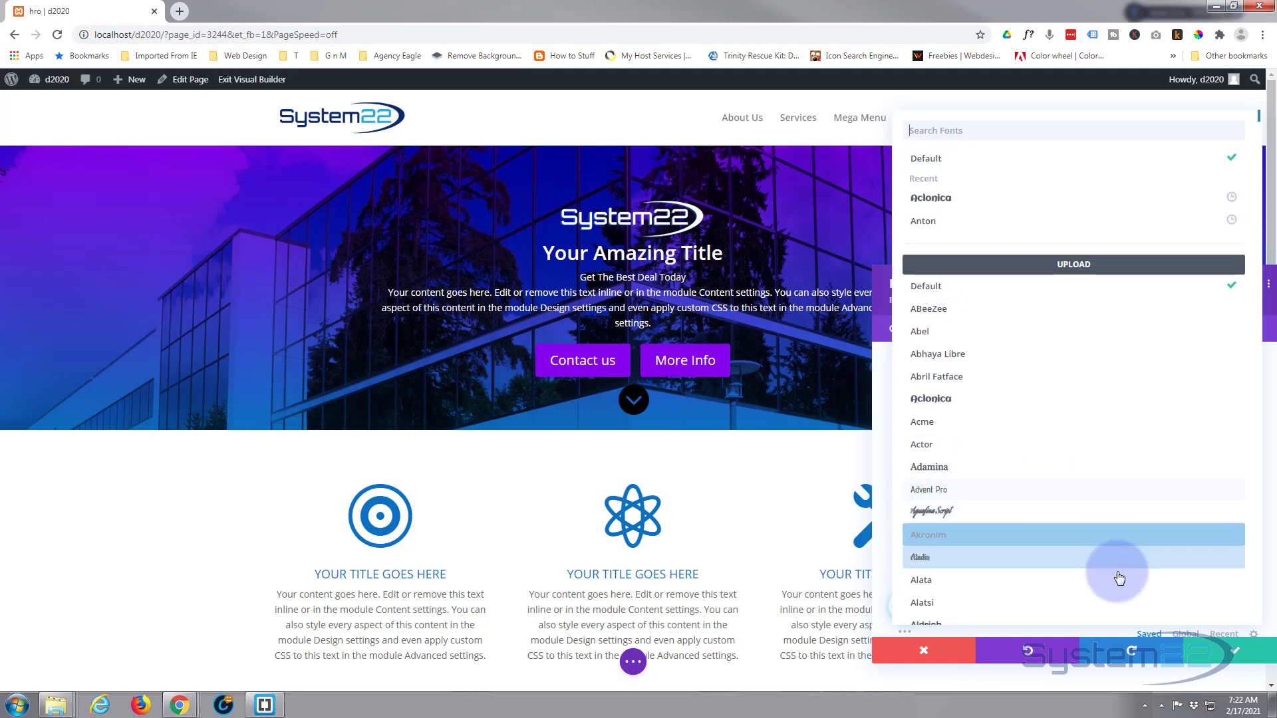
left_click(951, 164)
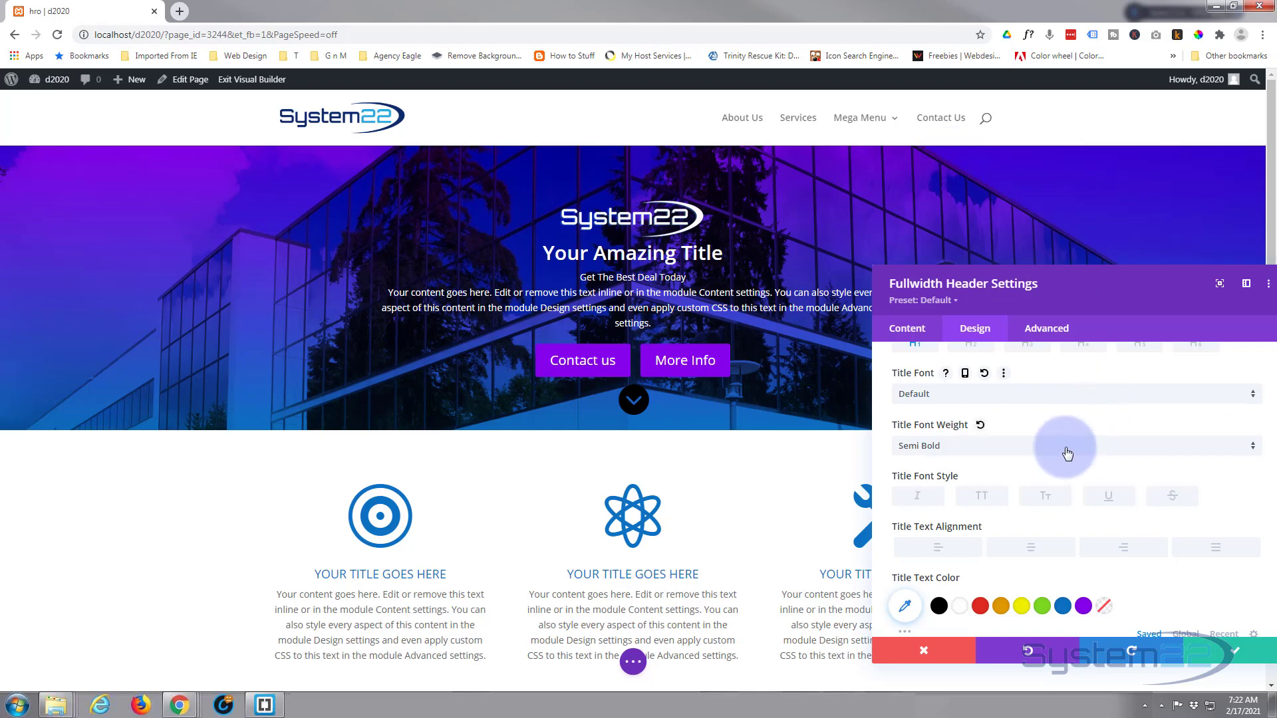
Set the header title's text size to 36px and its line height to 1.9em
scroll(1069, 445, "down", 2)
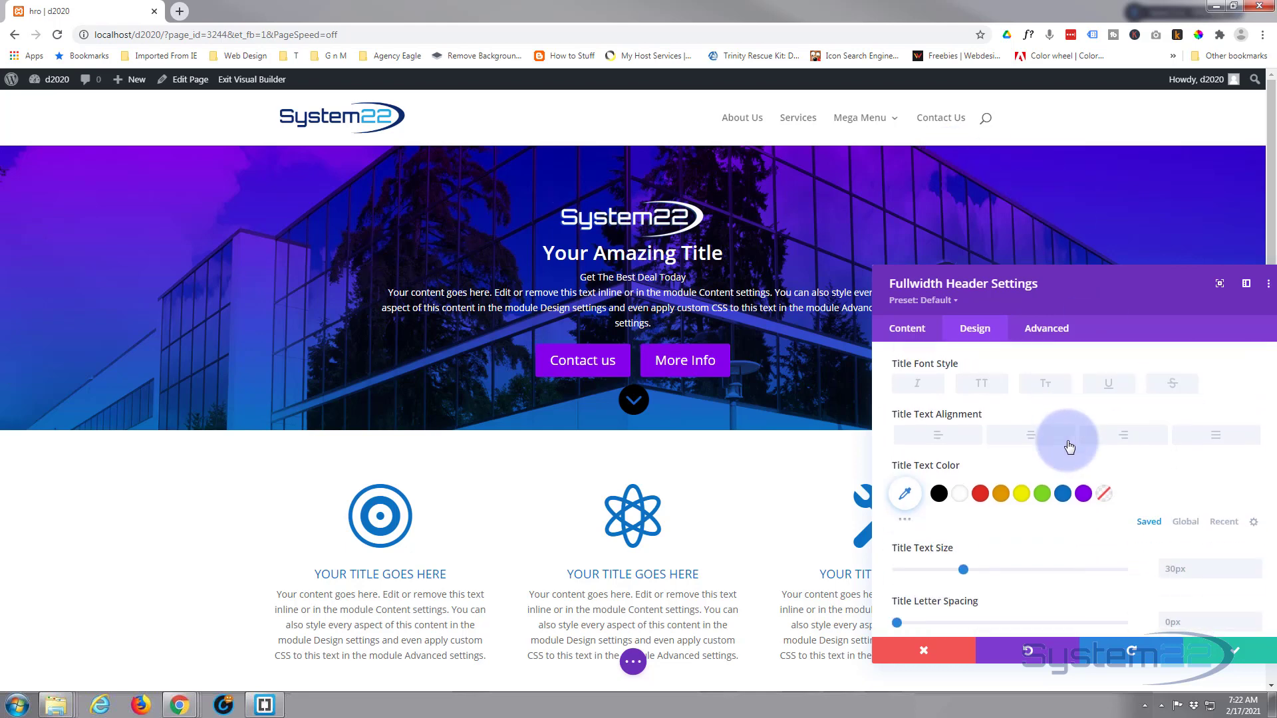
left_click_drag(963, 550, 978, 551)
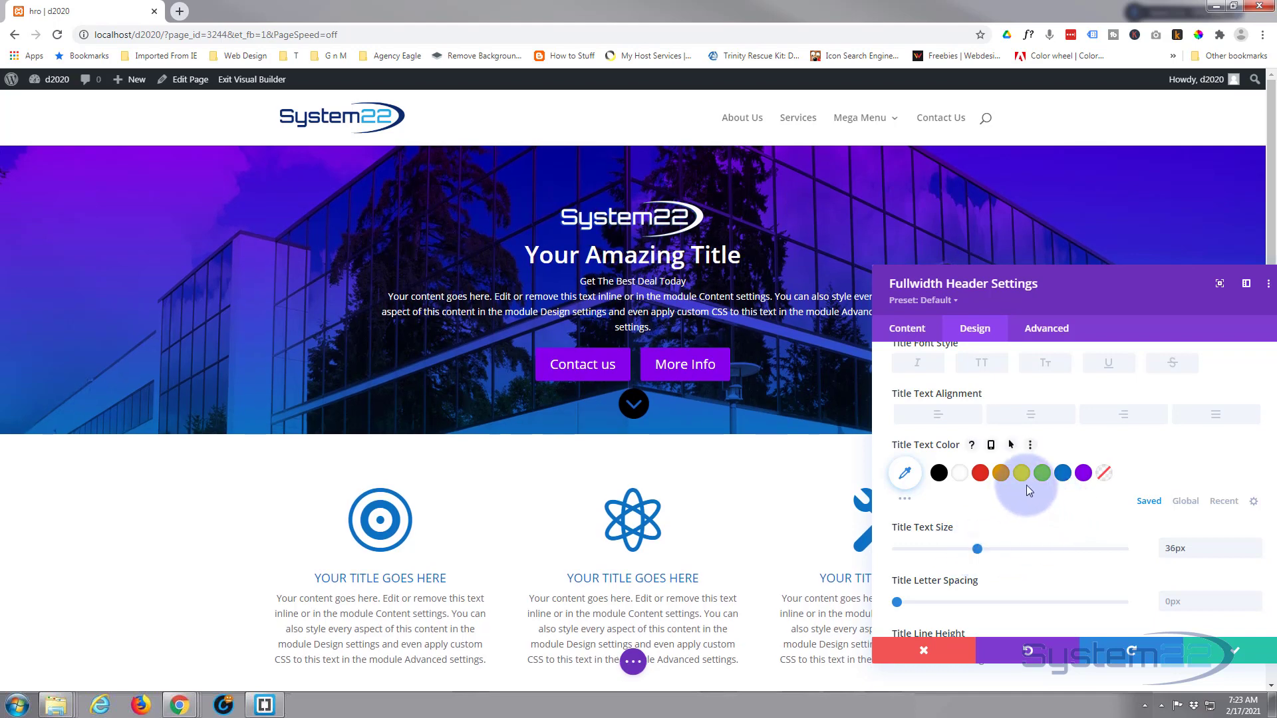
scroll(1028, 485, "down", 2)
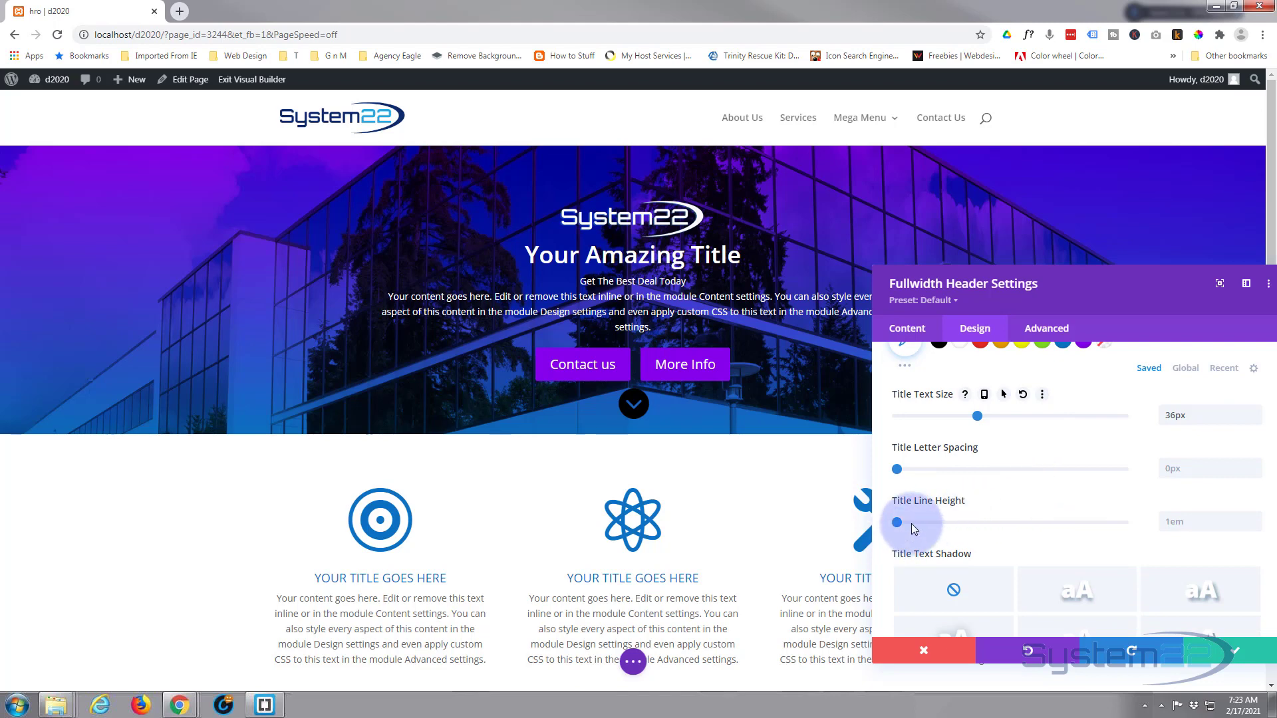
left_click_drag(913, 528, 1003, 522)
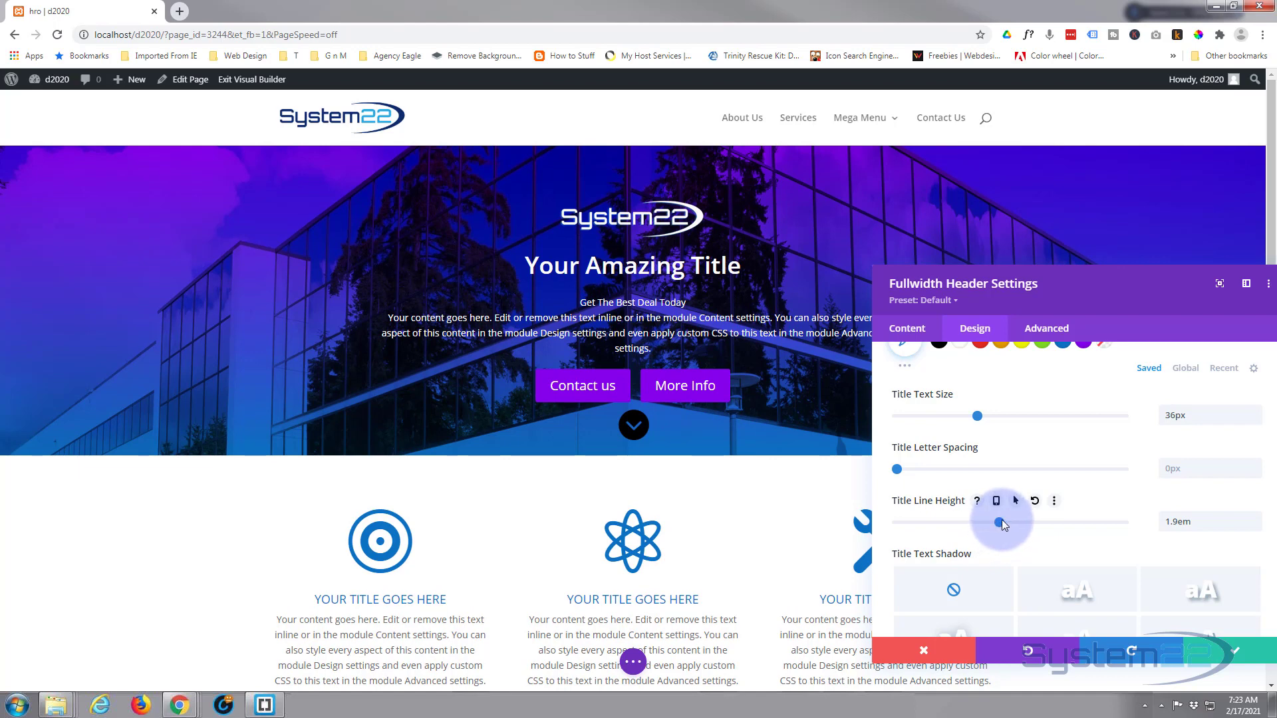
Examine the header's Body Text design options, including font, color, size, spacing, line height and shadow
scroll(1002, 520, "down", 5)
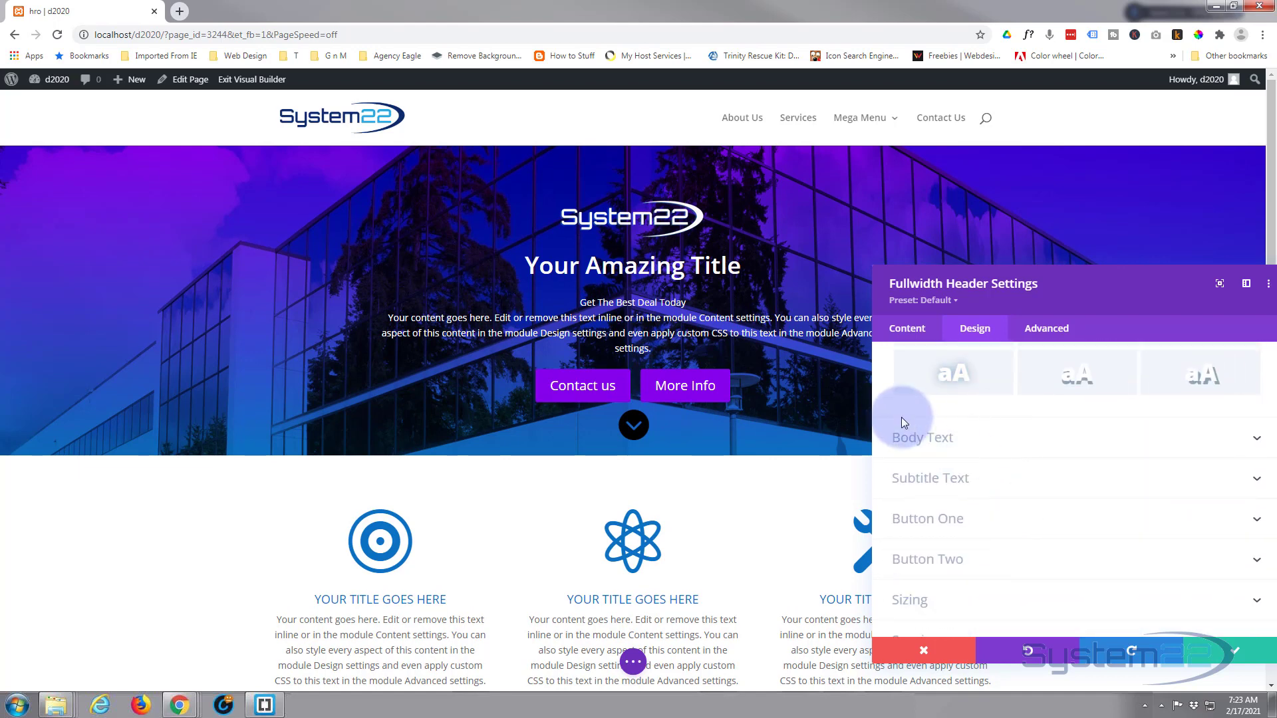
left_click(1020, 447)
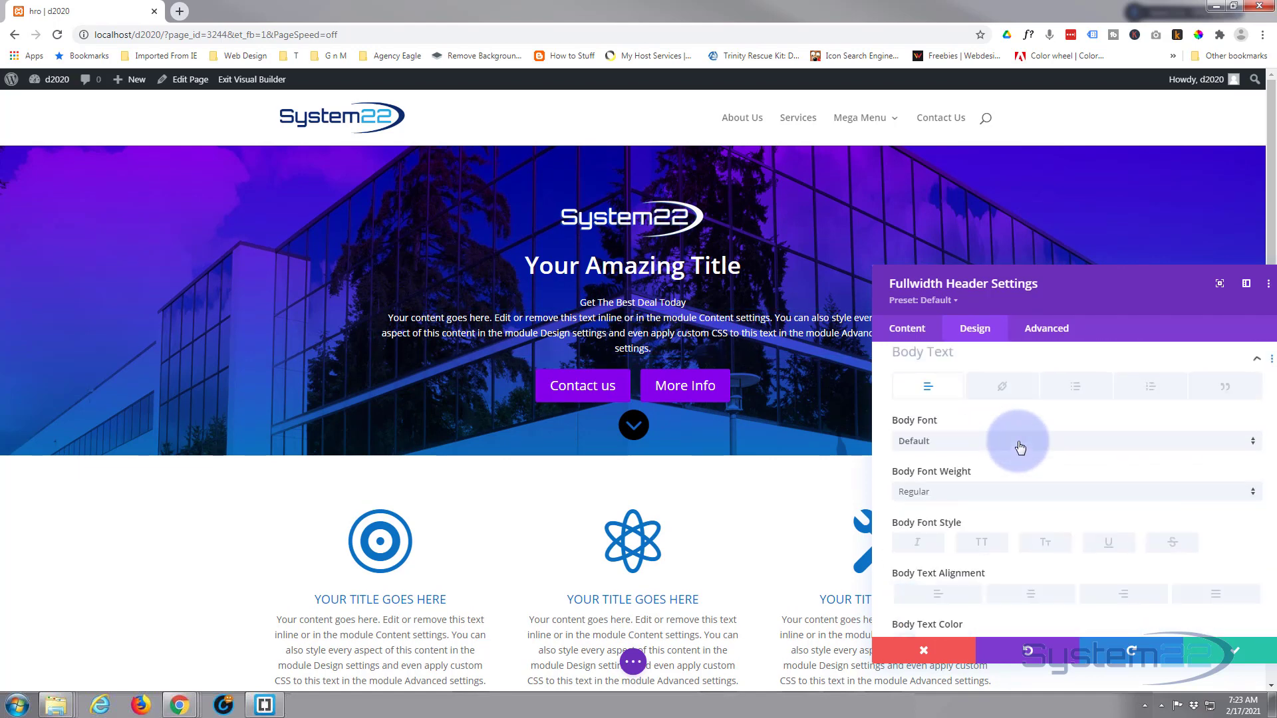
scroll(1015, 452, "down", 2)
scroll(1016, 453, "down", 2)
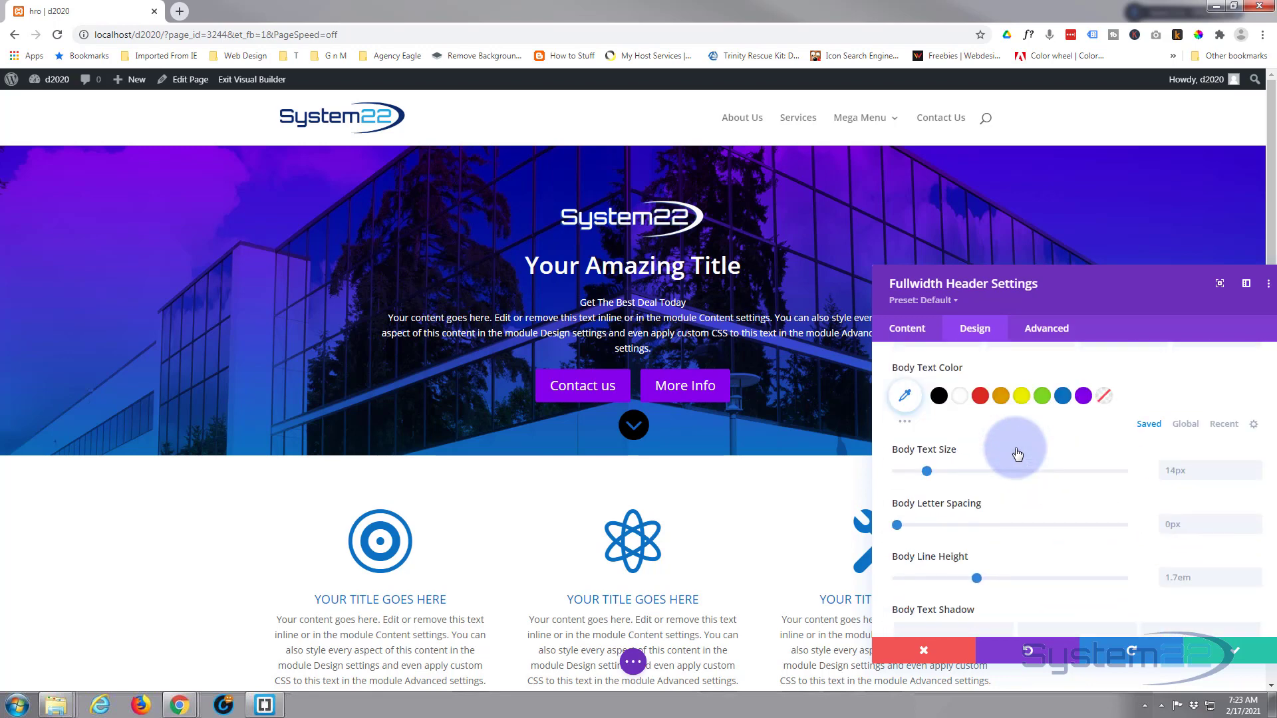
scroll(1016, 451, "down", 5)
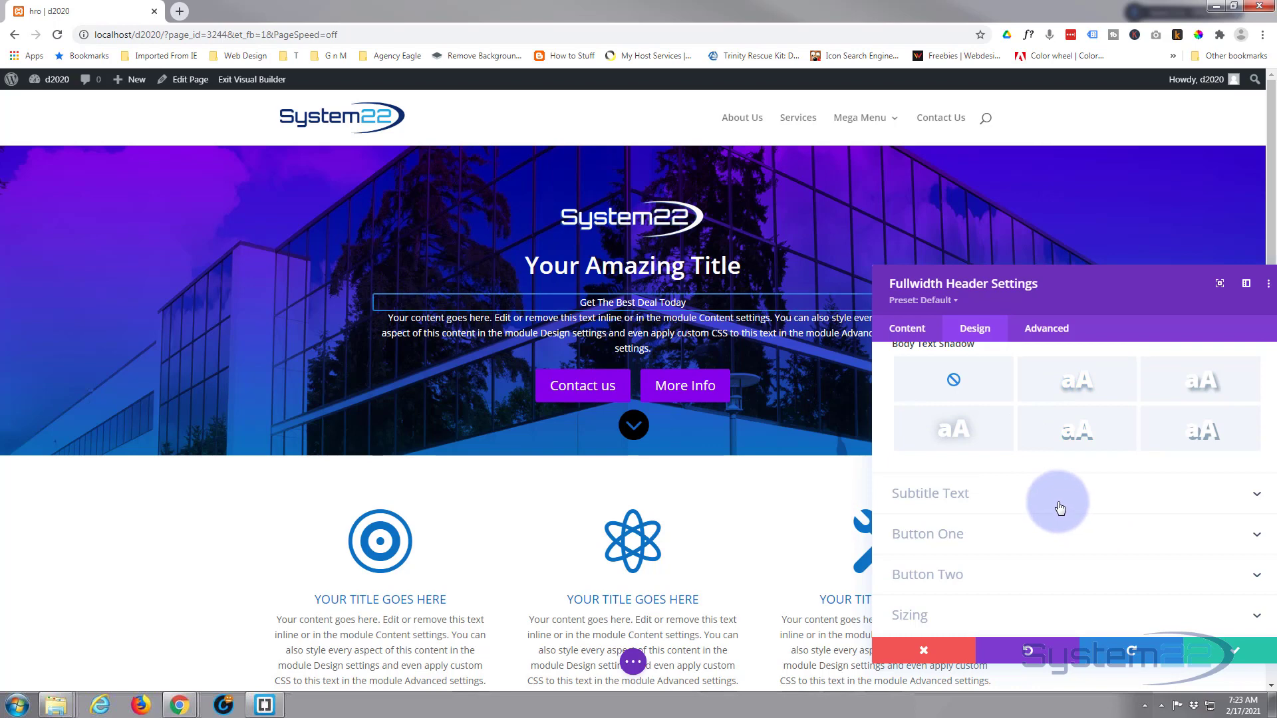
Style the header subtitle in uppercase (TT) with a text size of 21px
left_click(1061, 511)
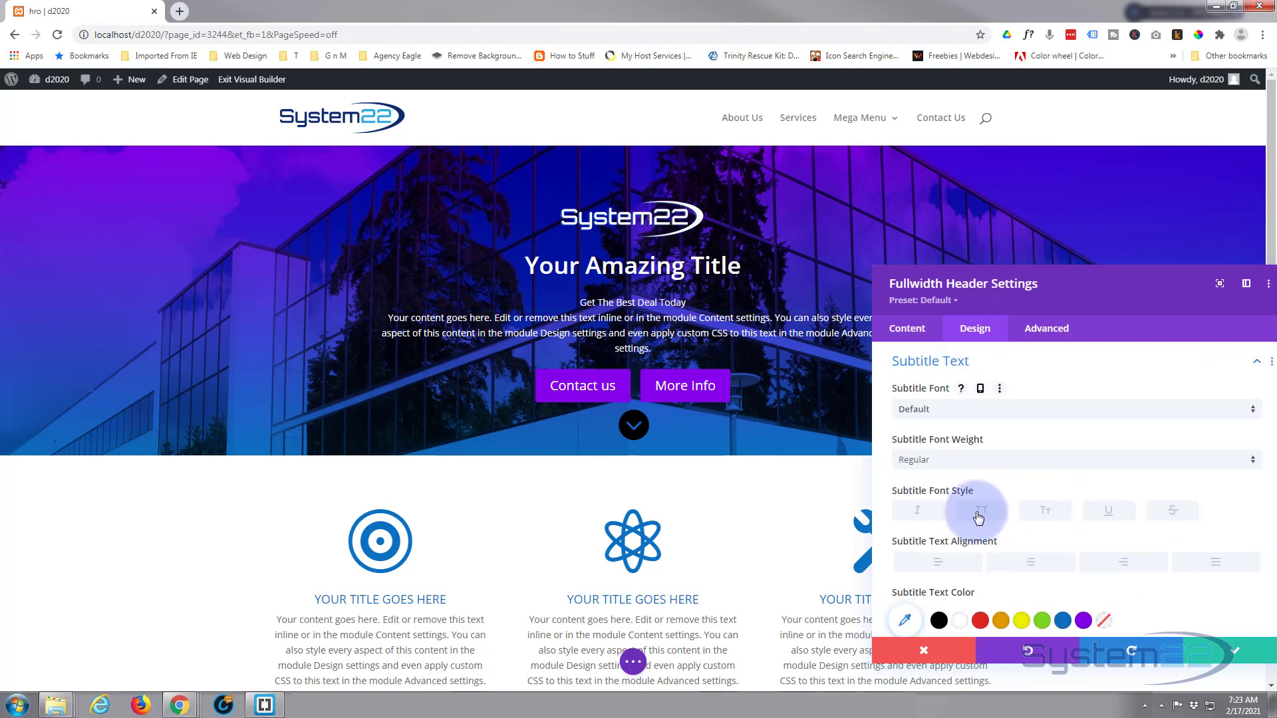
left_click(990, 513)
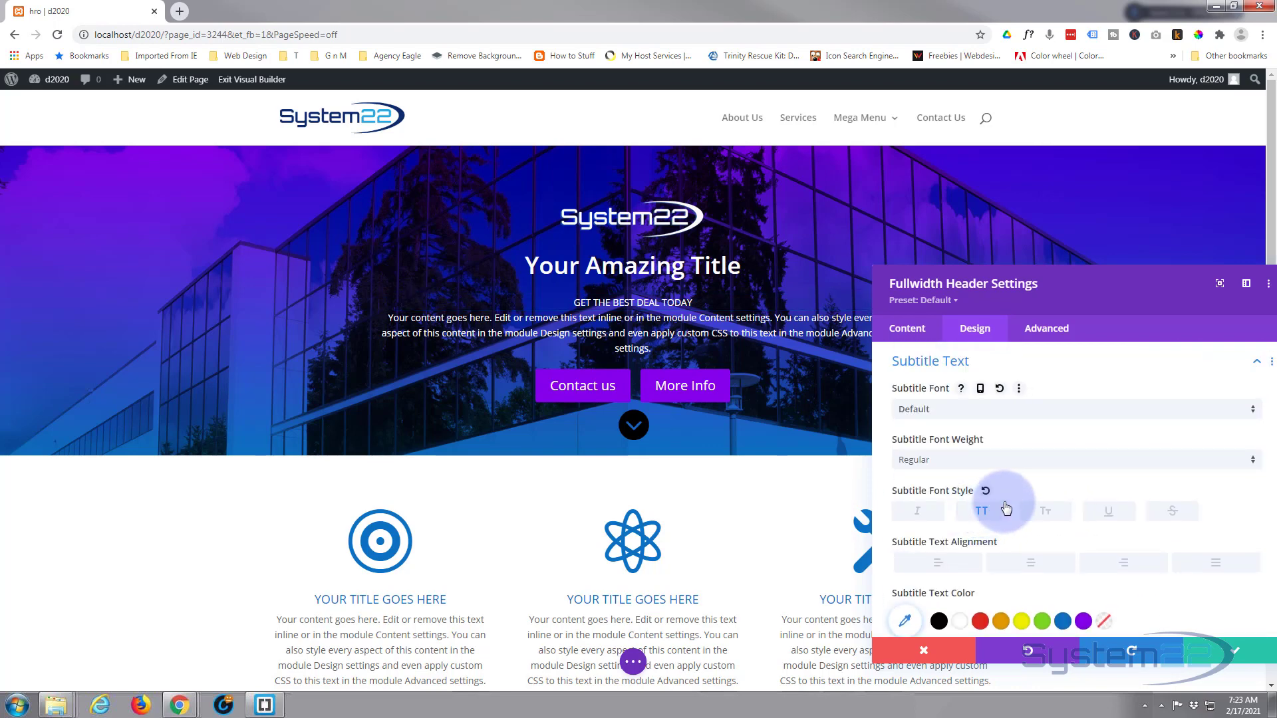
scroll(1006, 509, "down", 3)
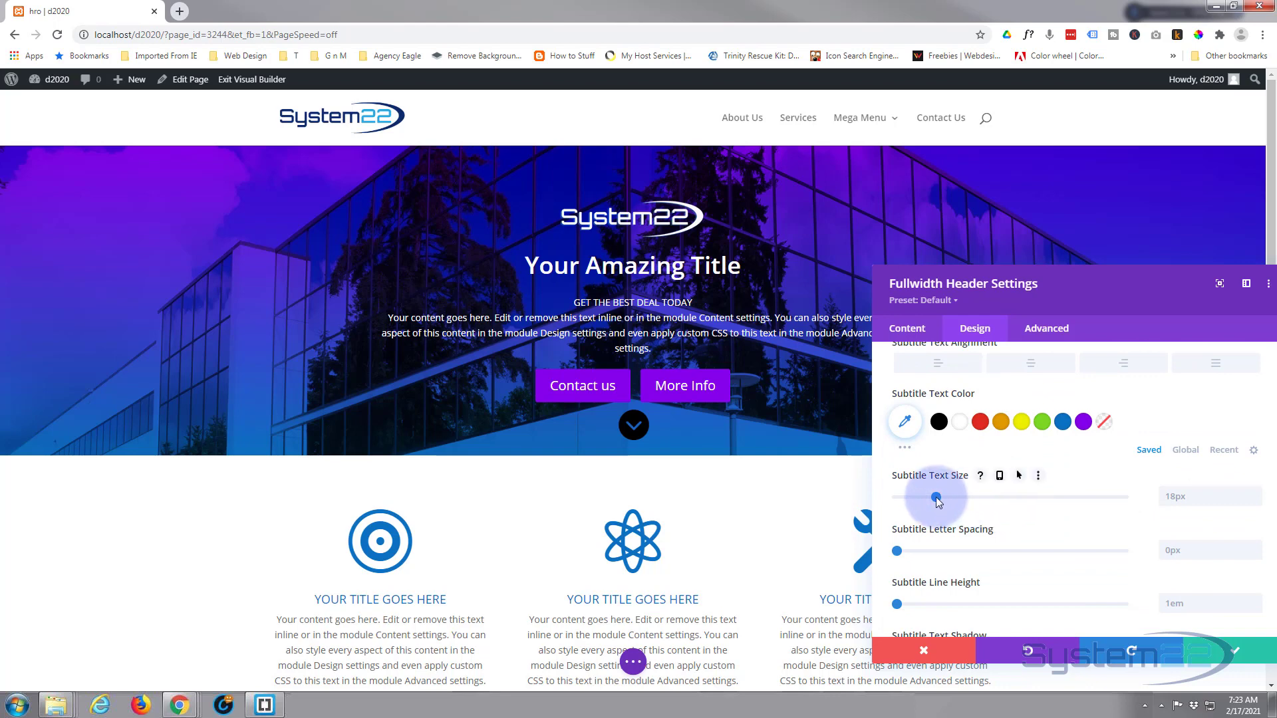
left_click_drag(944, 496, 944, 496)
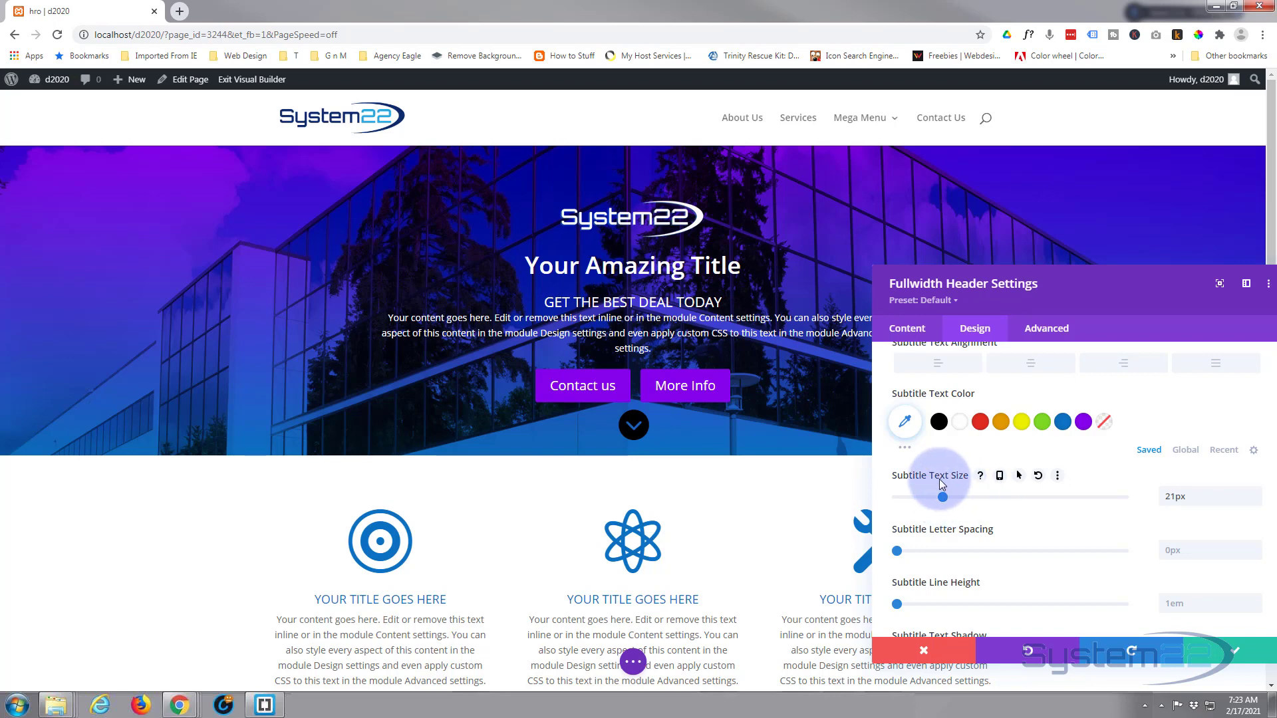
Set the subtitle text color to turquoise from the extended palette and its line height to 1.5em
left_click(1063, 423)
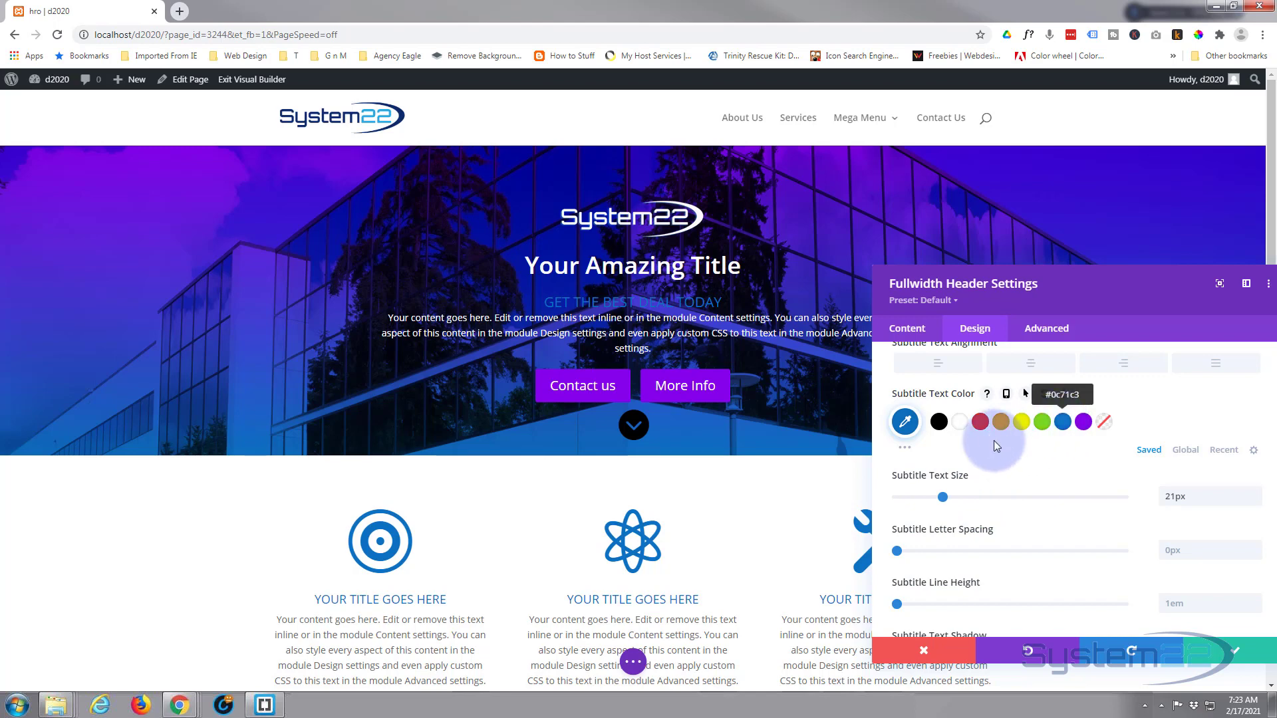
left_click(905, 449)
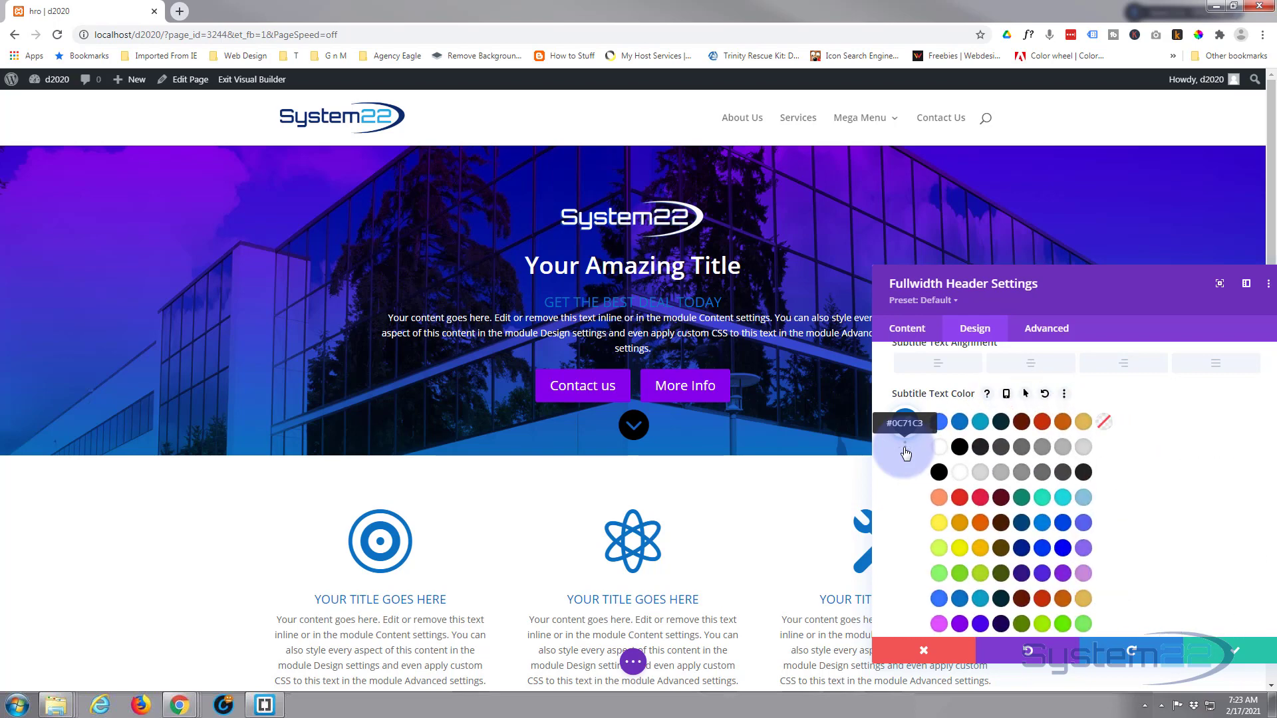
left_click(1064, 499)
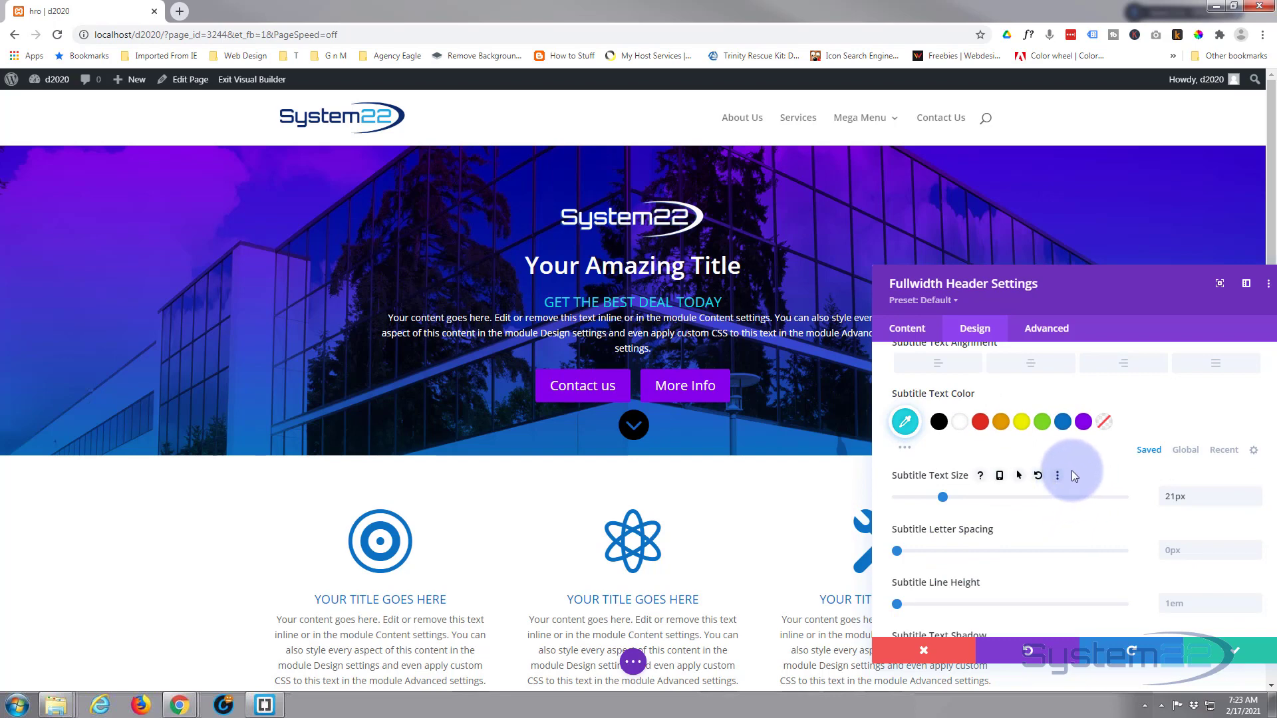
scroll(1035, 527, "down", 1)
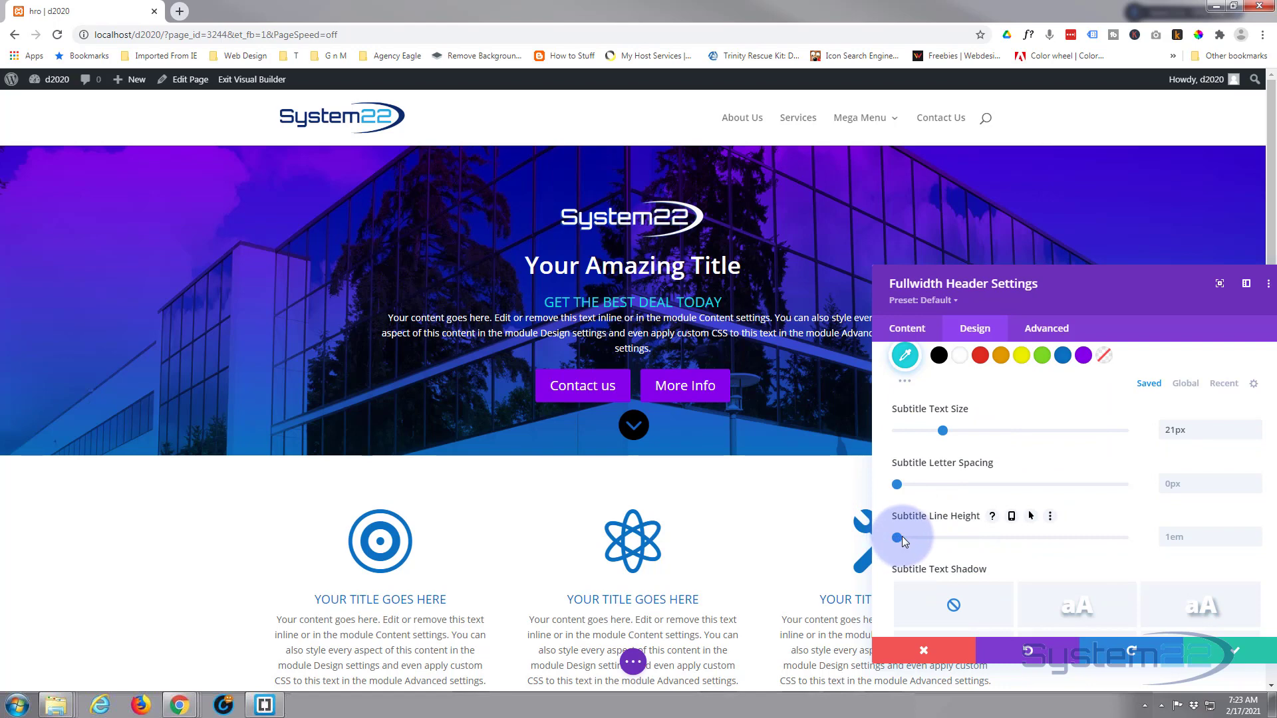
left_click_drag(902, 536, 957, 543)
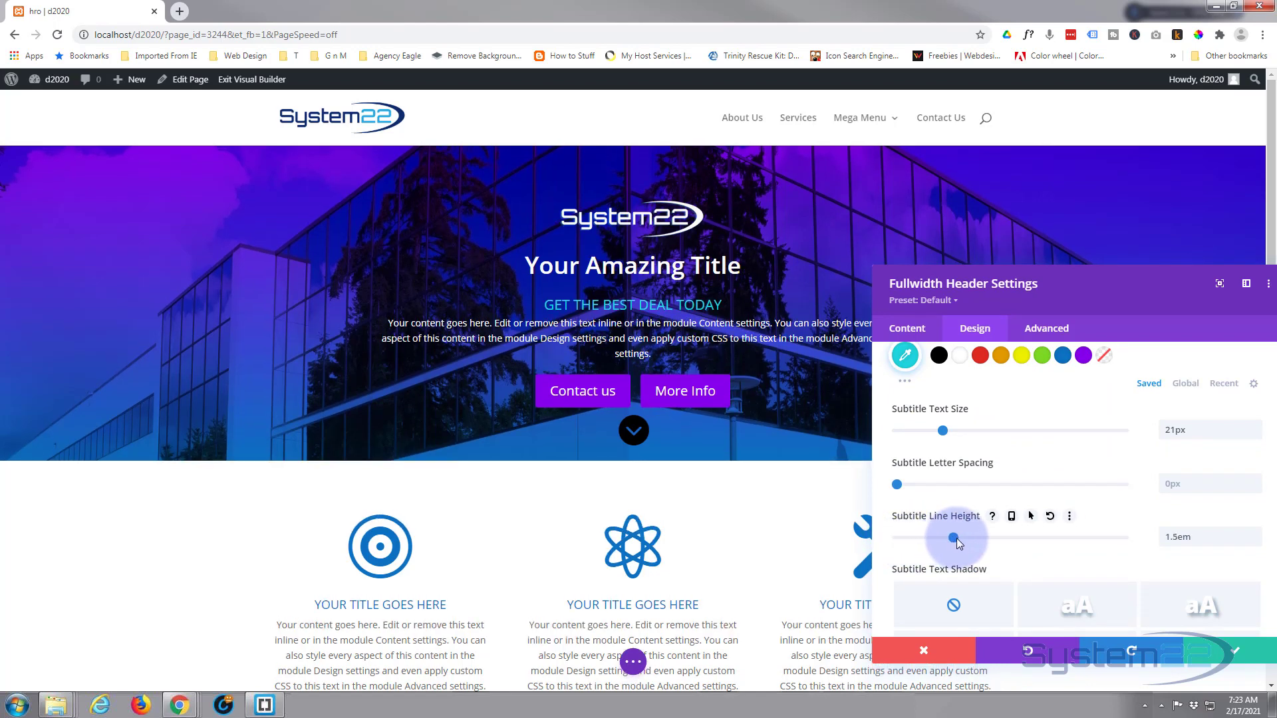
Enable custom styles for Button One, the header's Contact us button
scroll(1028, 515, "down", 2)
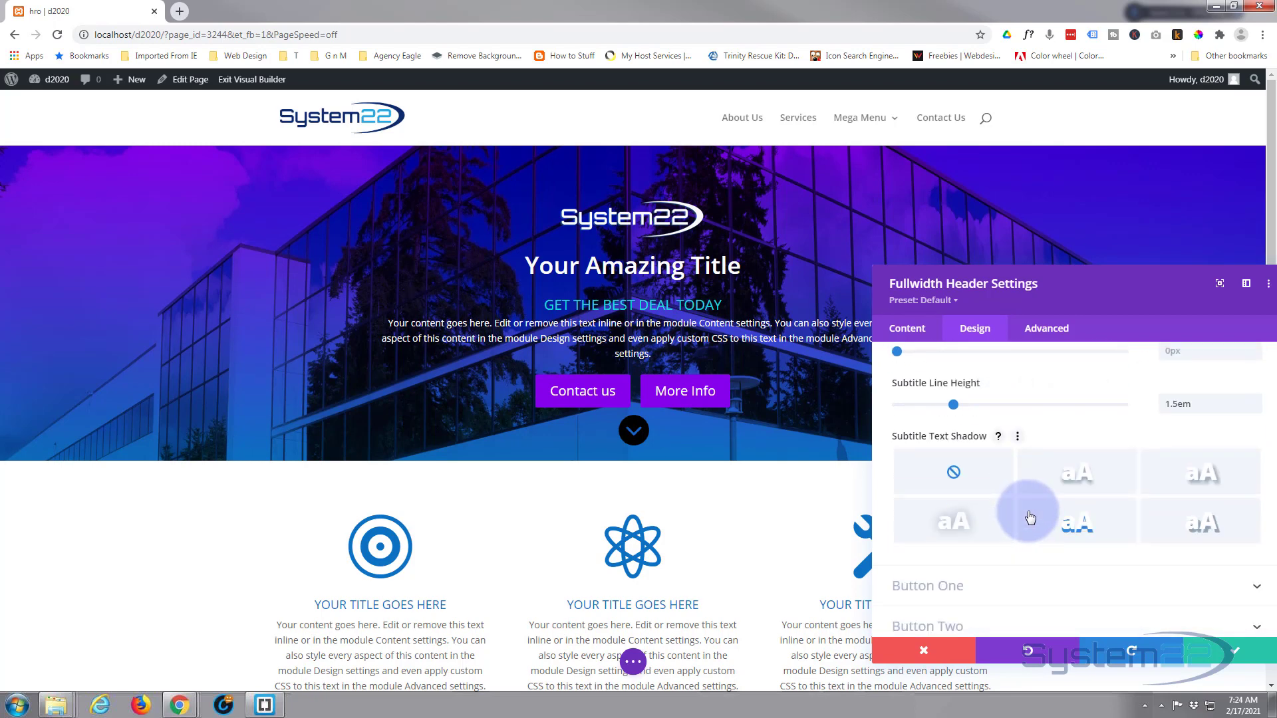
scroll(1024, 513, "down", 2)
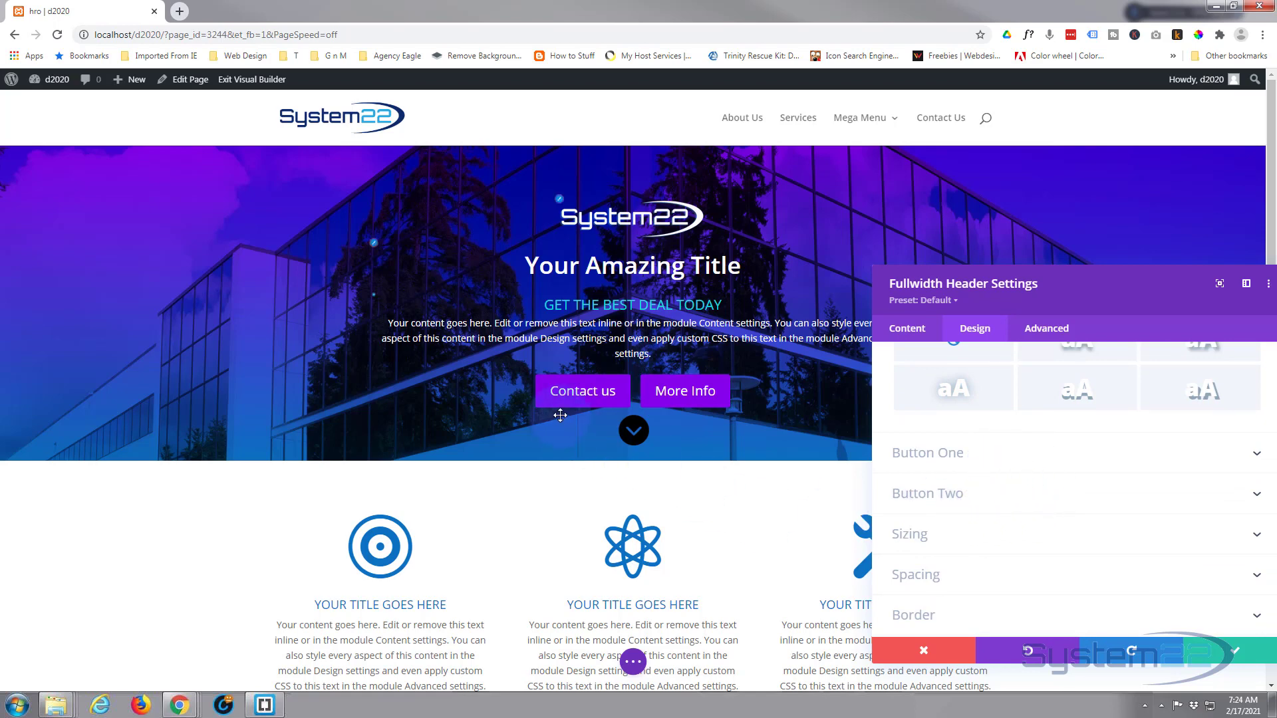
left_click(1000, 469)
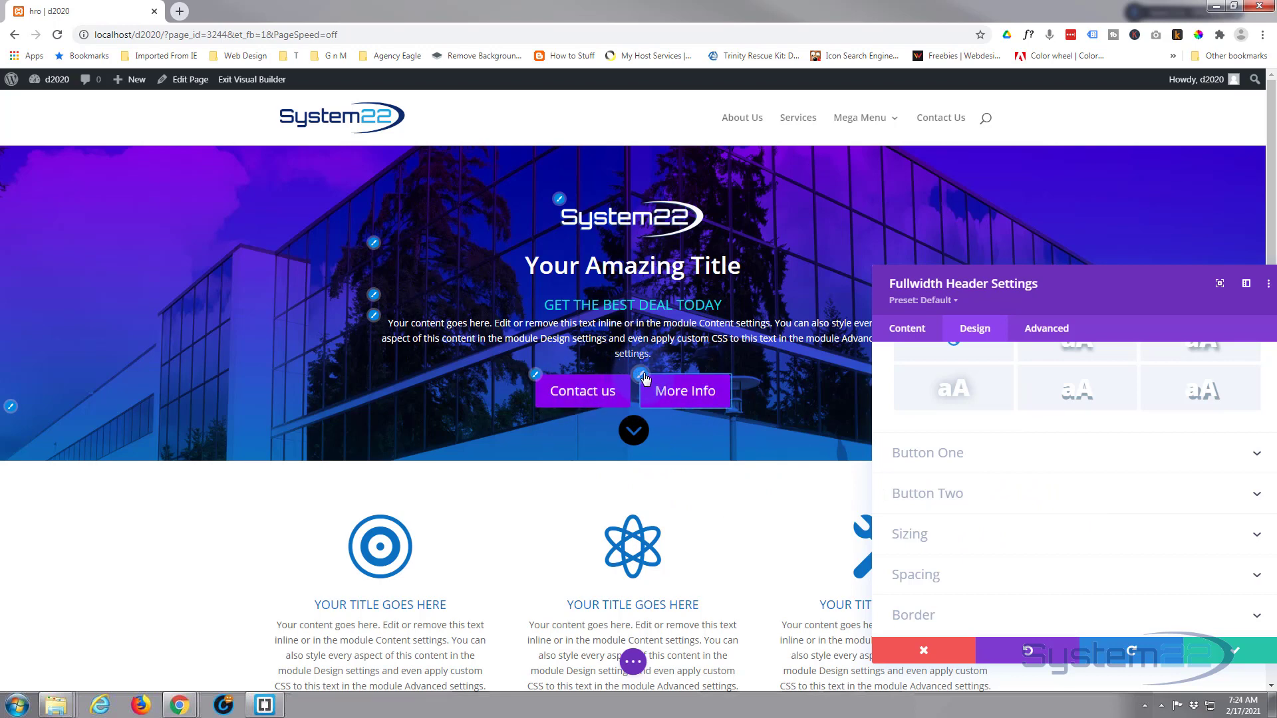
left_click(536, 377)
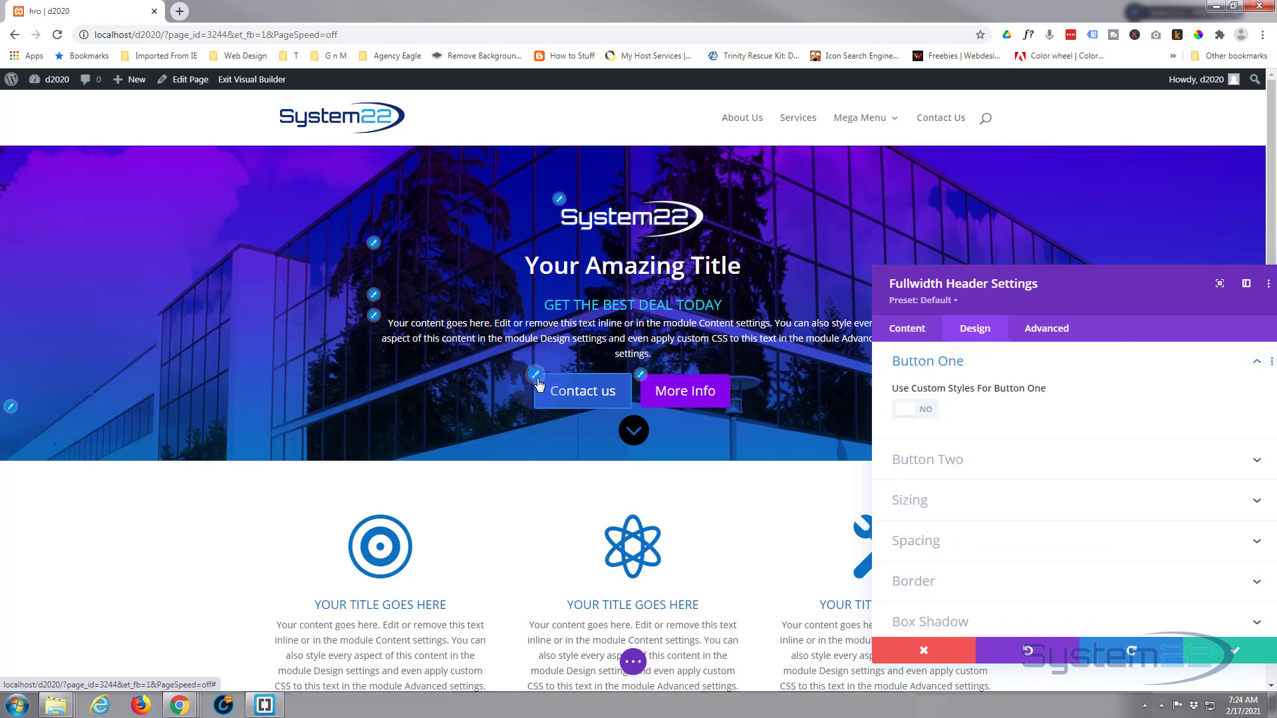
left_click(930, 378)
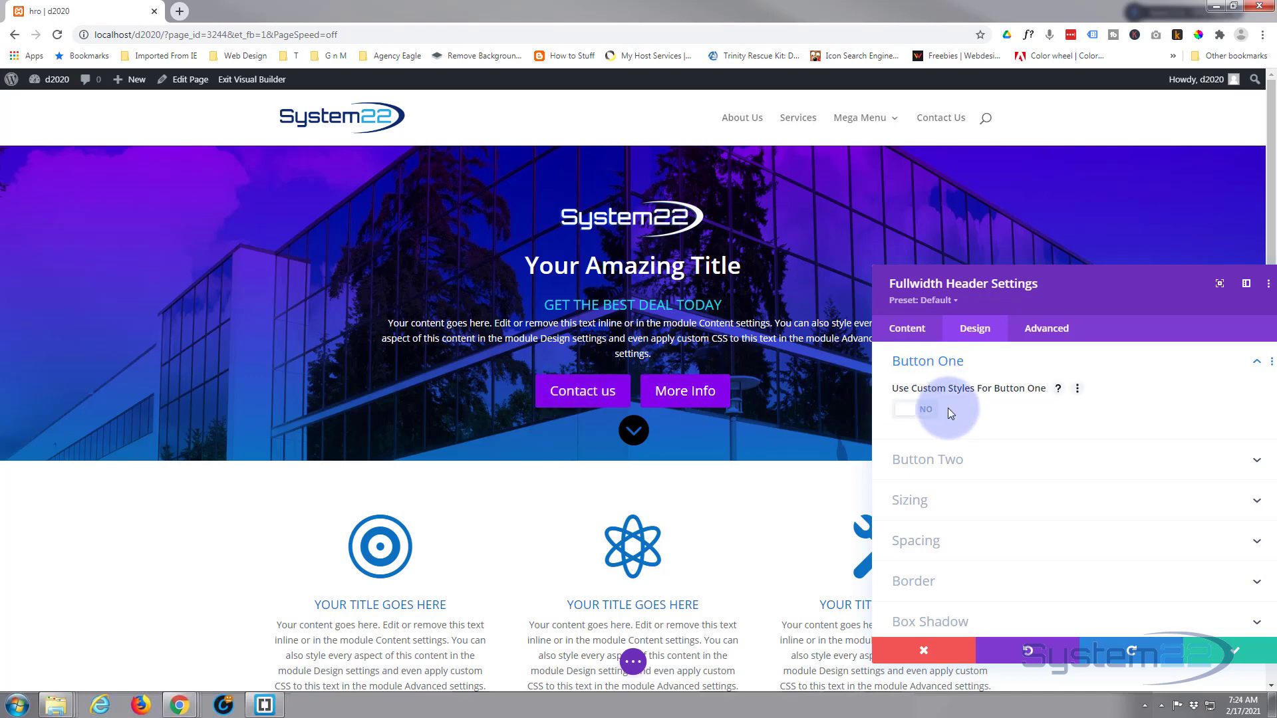
left_click(916, 410)
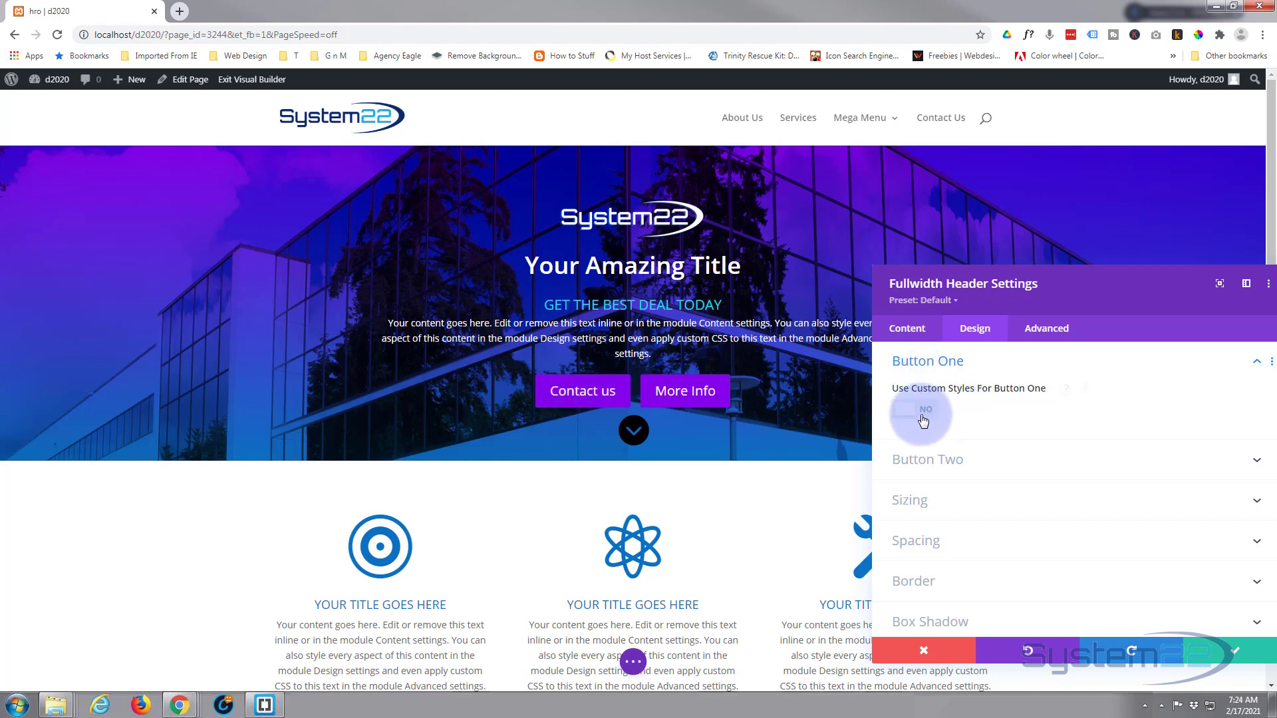
left_click(926, 412)
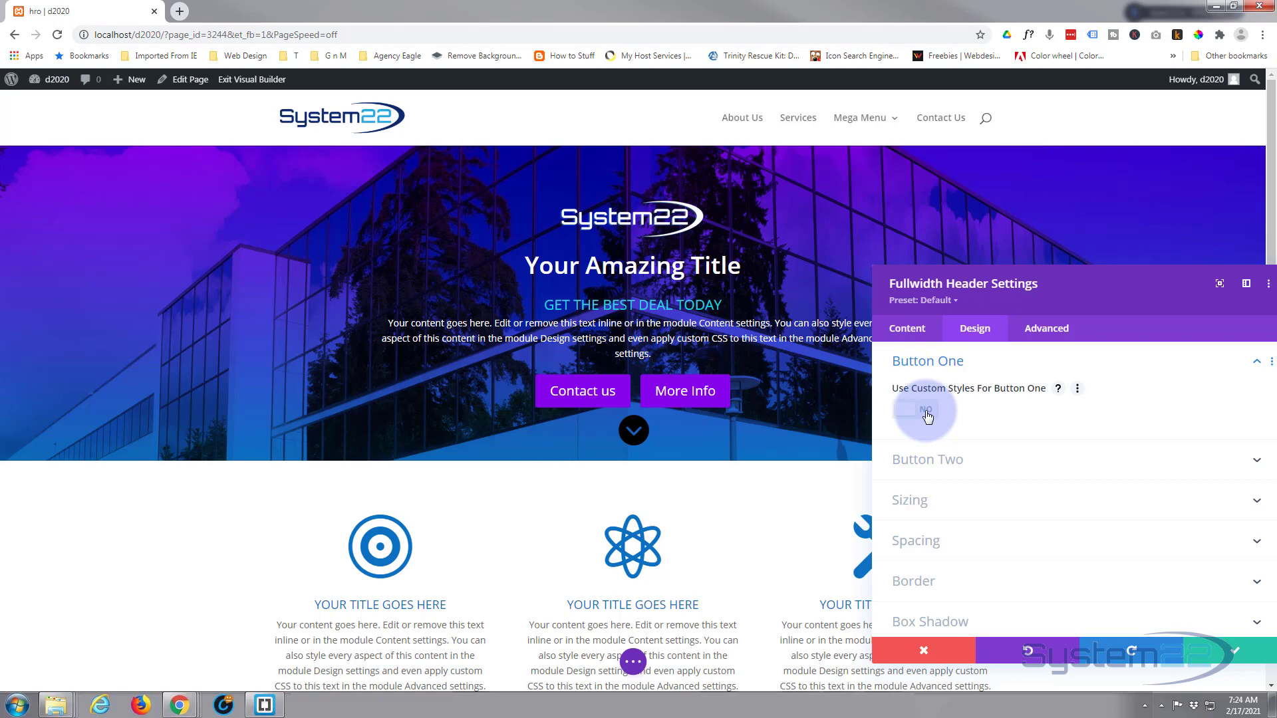
left_click(928, 413)
Examine Button One's custom style options, including text color, background, border, font, icon, text shadow, margin and padding
scroll(1001, 429, "down", 2)
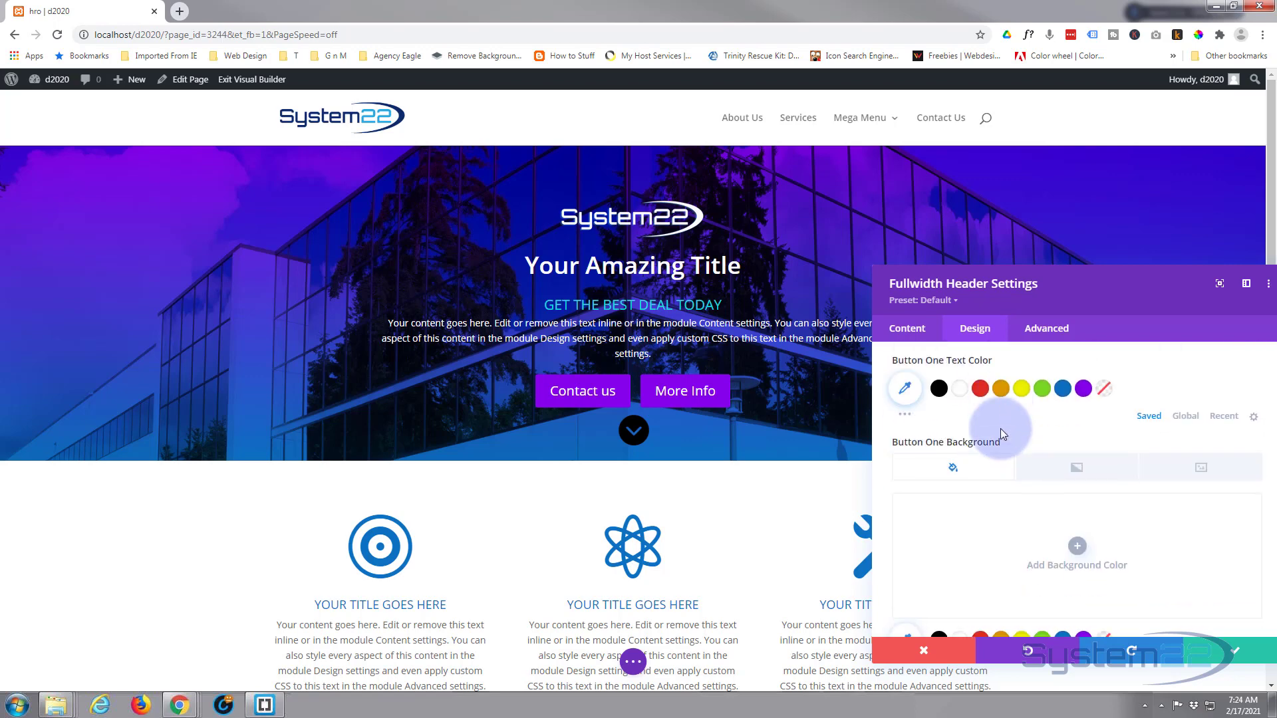
scroll(1005, 431, "down", 4)
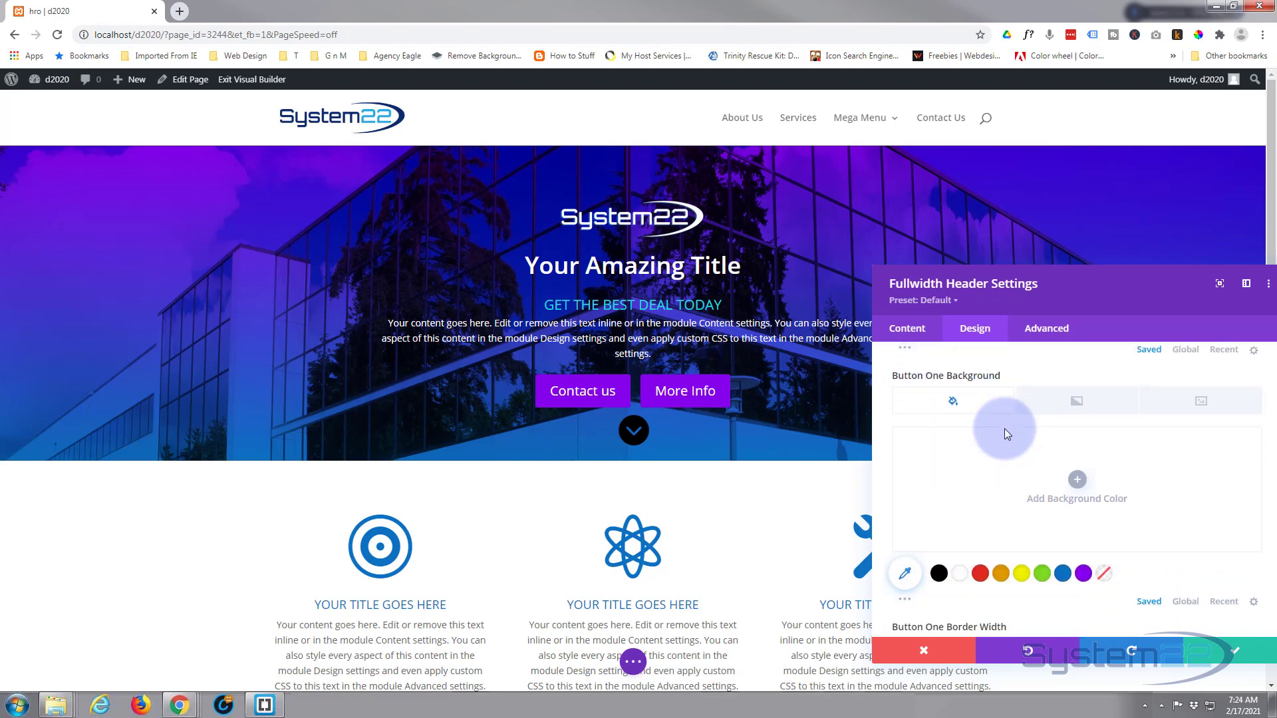
scroll(1008, 434, "down", 1)
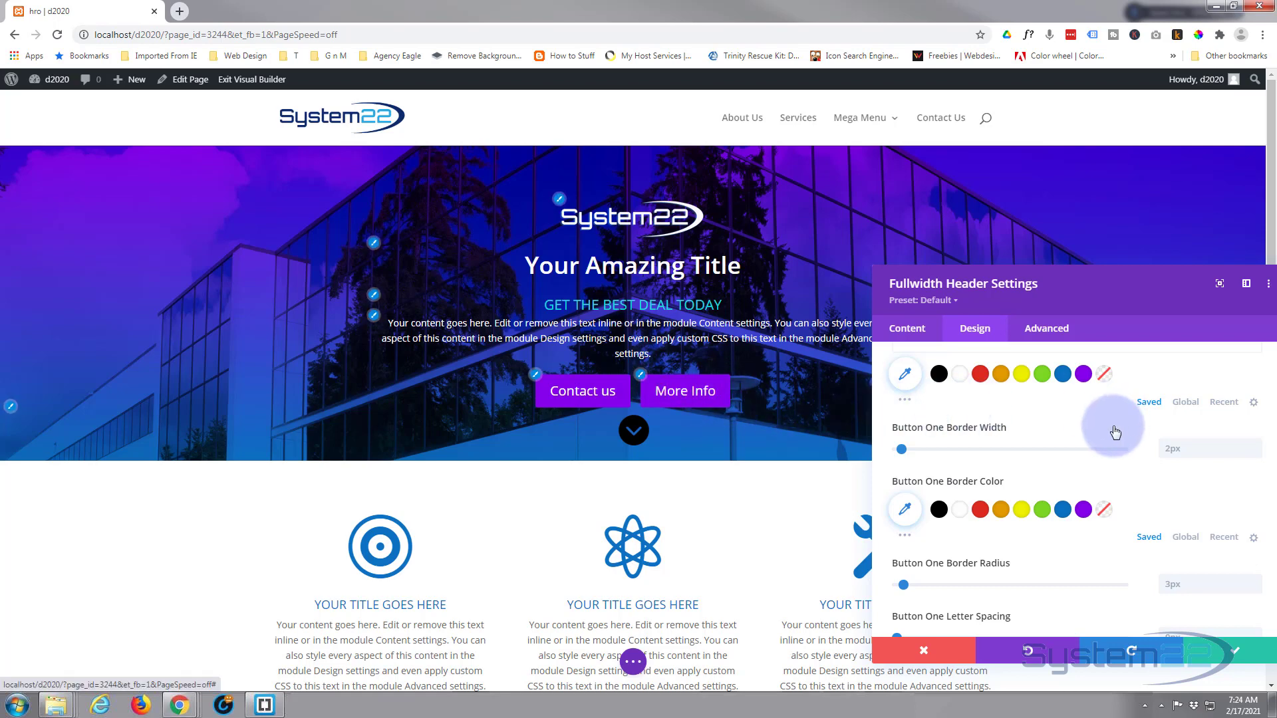
scroll(1075, 449, "down", 1)
scroll(1075, 449, "down", 5)
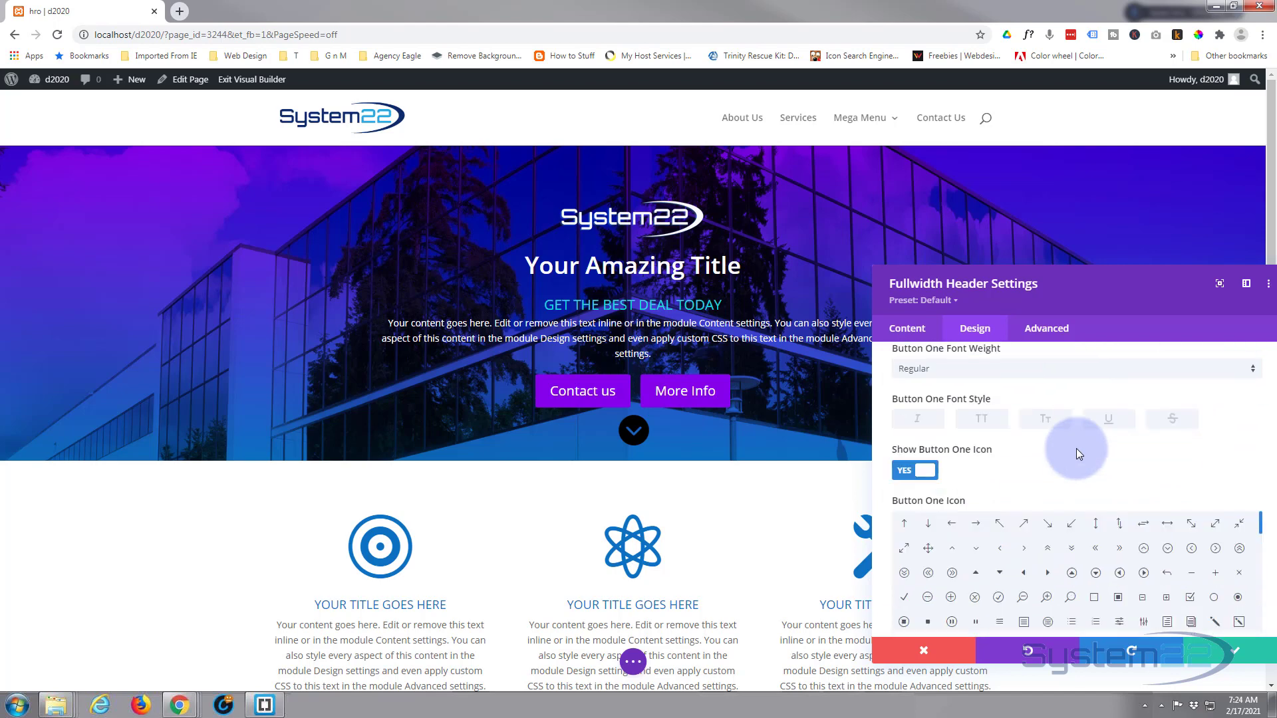
scroll(1077, 449, "down", 3)
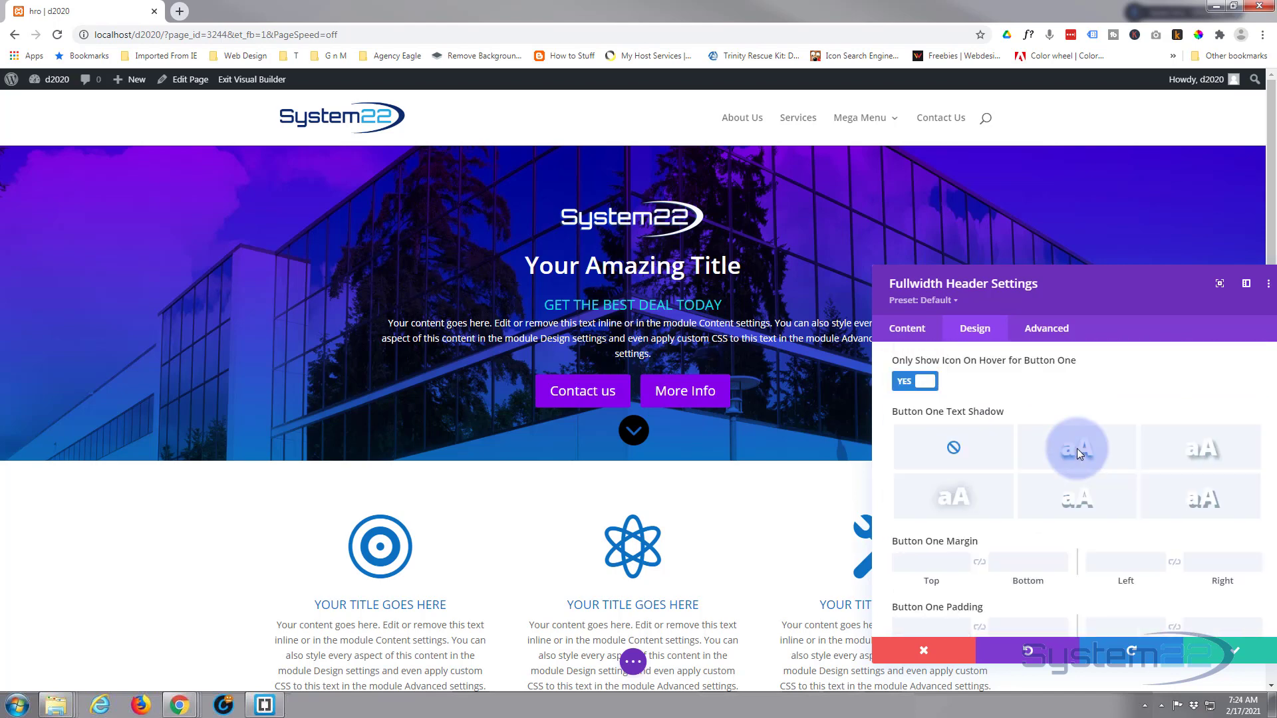
scroll(1077, 449, "down", 4)
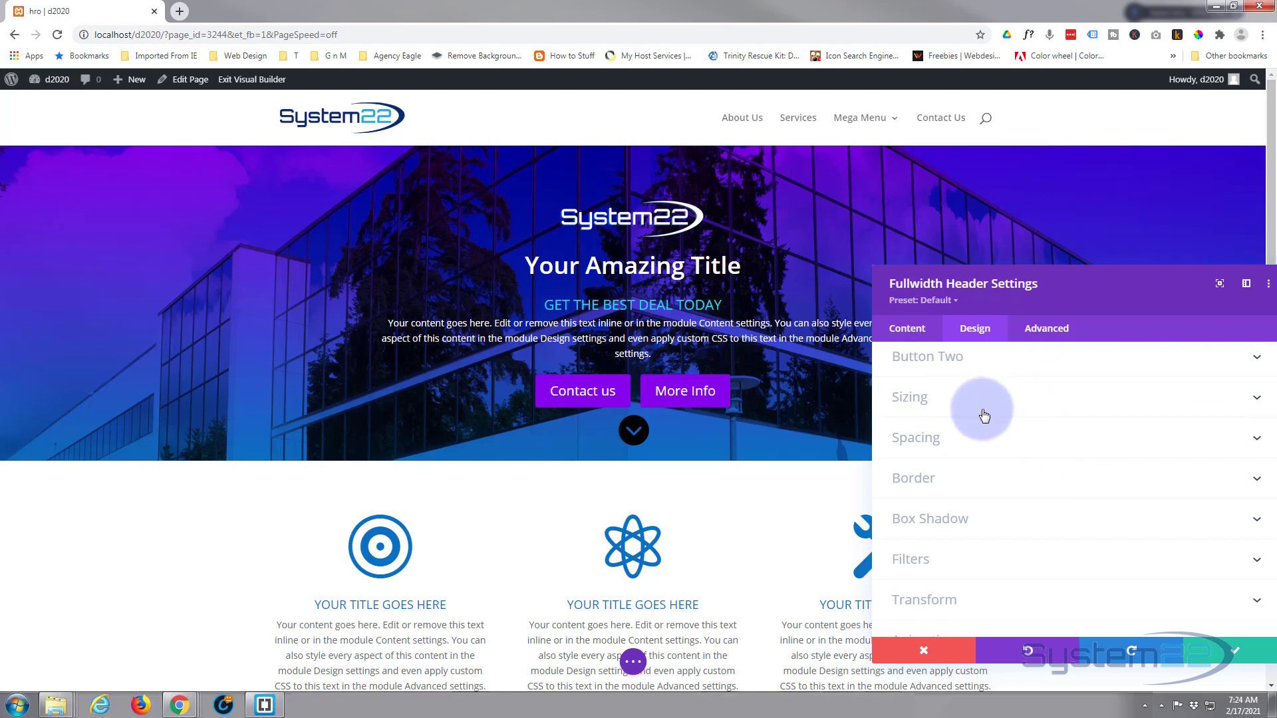
Set the header's top padding to 100px and link the bottom padding to the same value
left_click(993, 446)
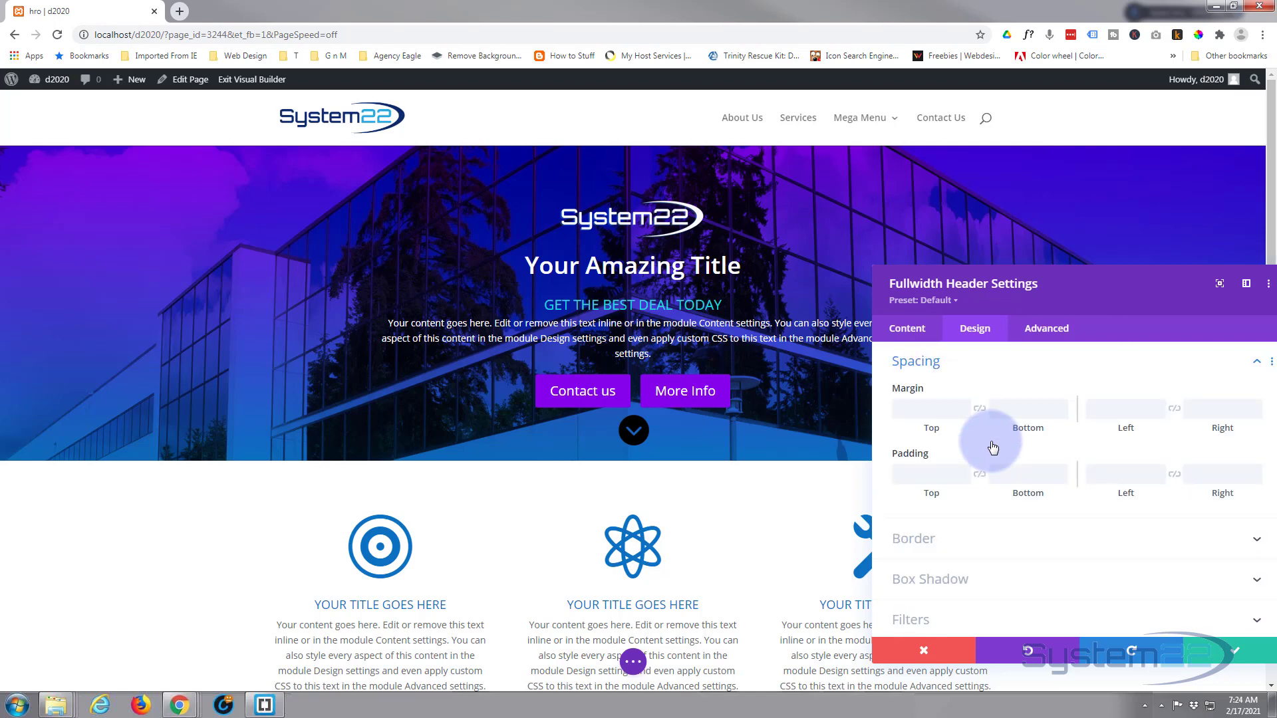
left_click(932, 471)
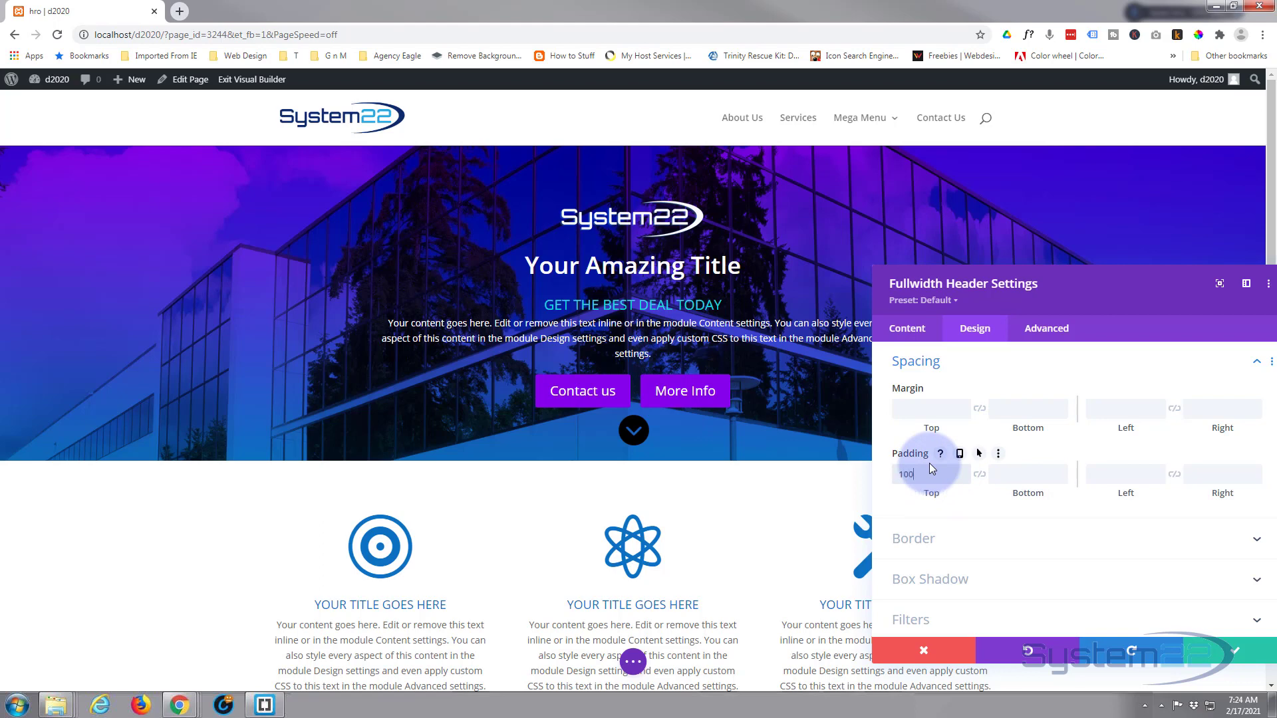
type("100px")
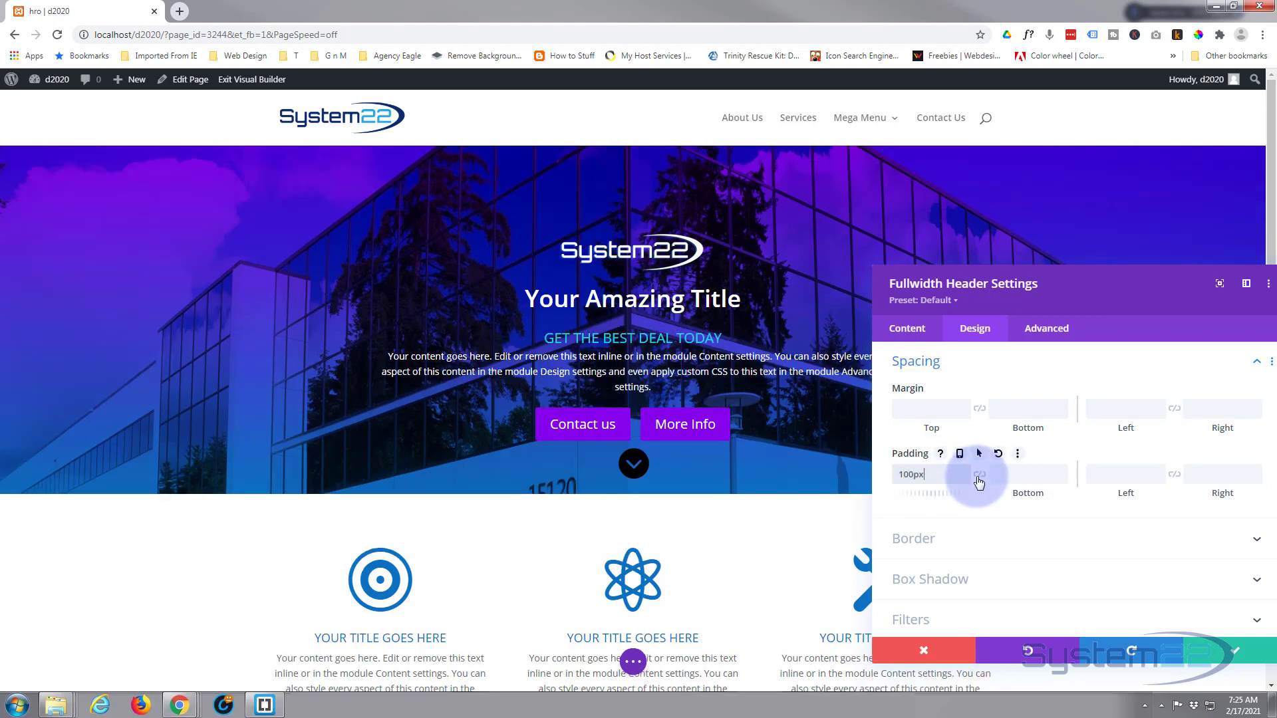
left_click(979, 475)
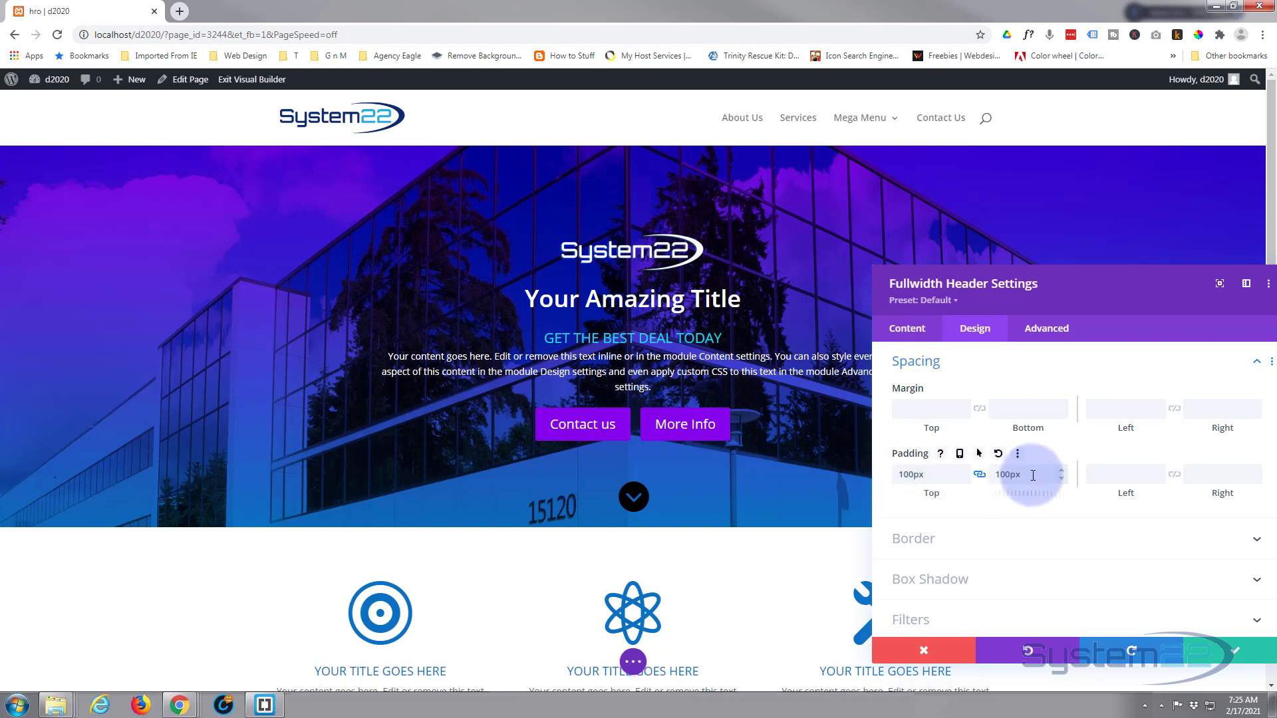
Try the Fade, Slide, Bounce, Zoom, Flip and Fold animation styles on the header and set the style back to None
scroll(1034, 474, "down", 2)
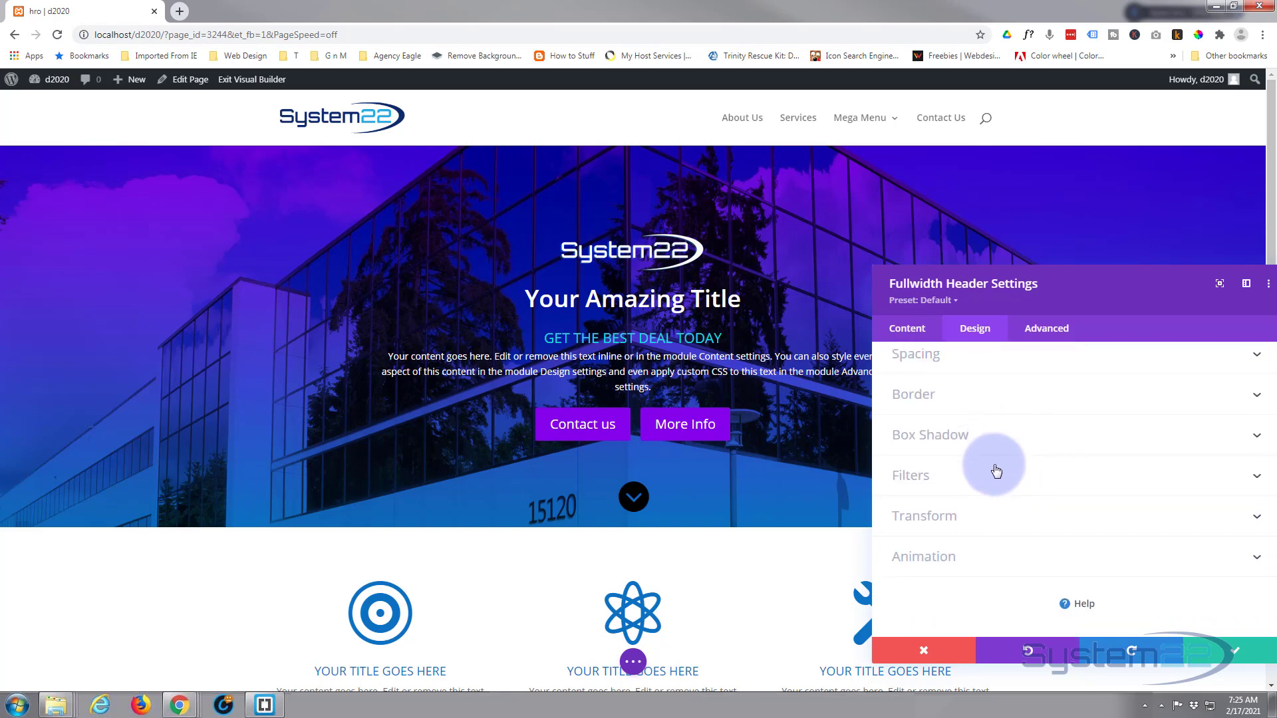
left_click(1003, 517)
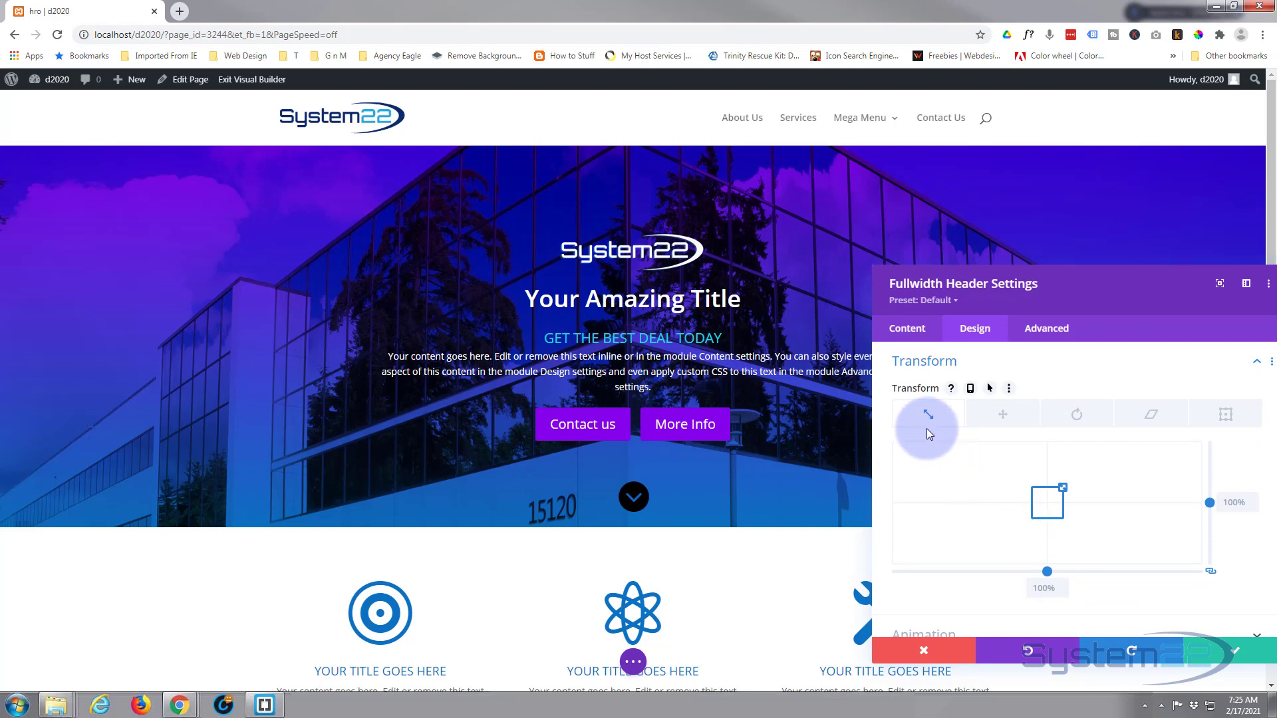
left_click(969, 367)
left_click(1003, 558)
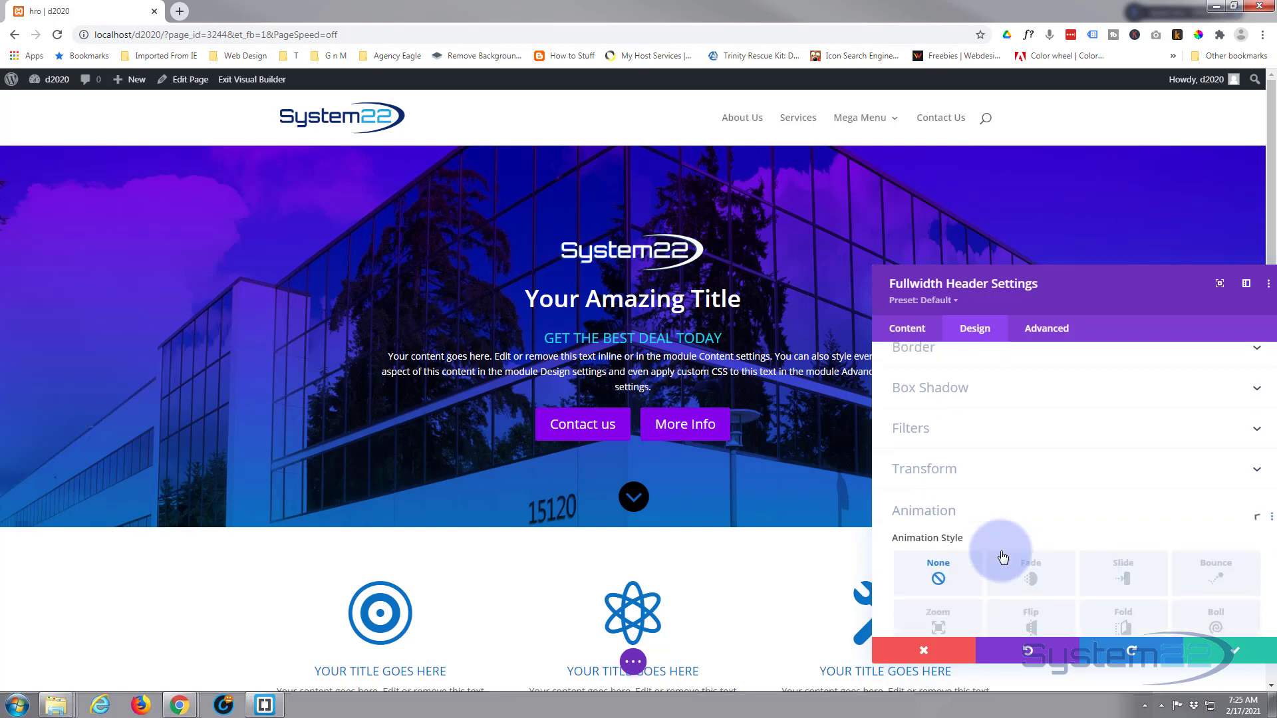
scroll(998, 525, "down", 2)
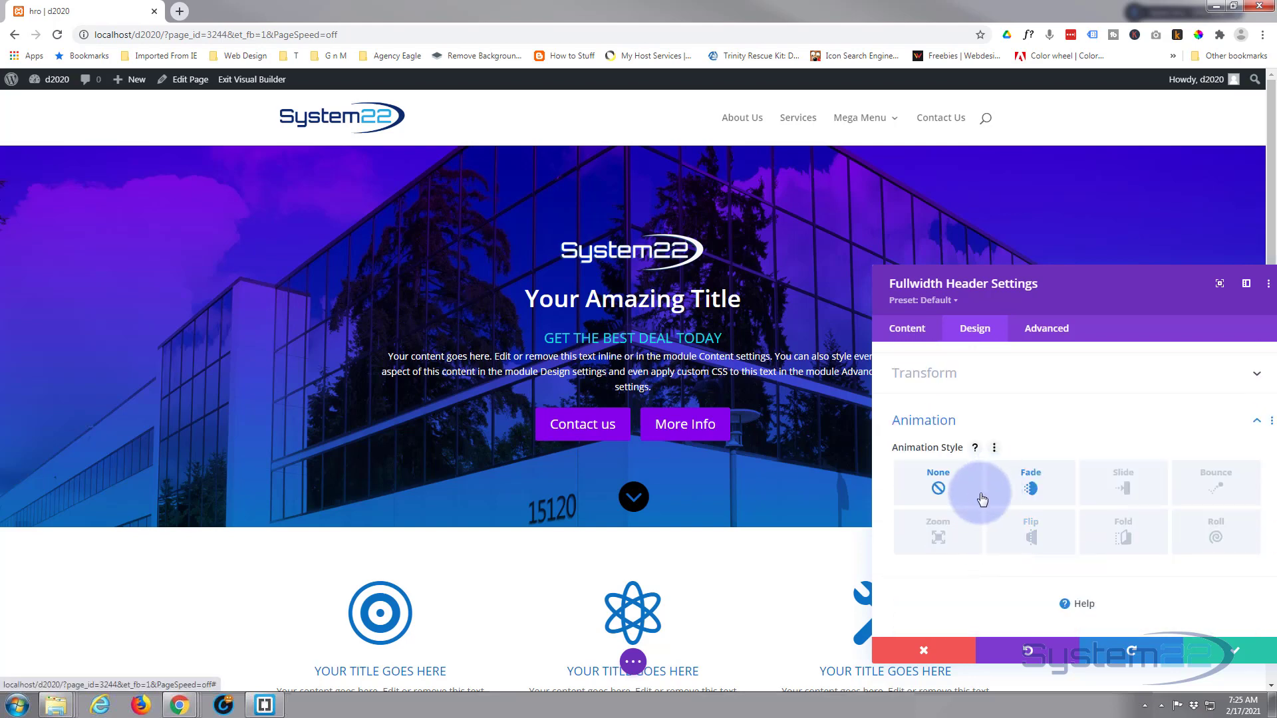
left_click(1032, 491)
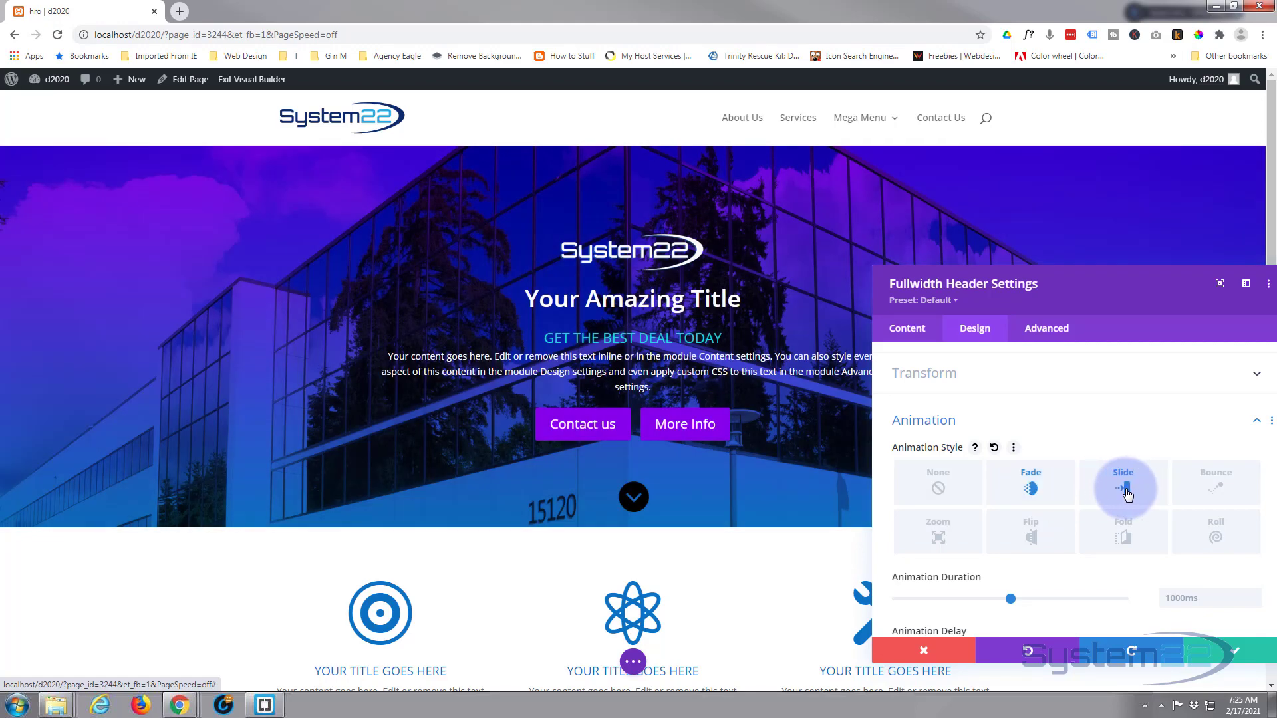
left_click(1125, 492)
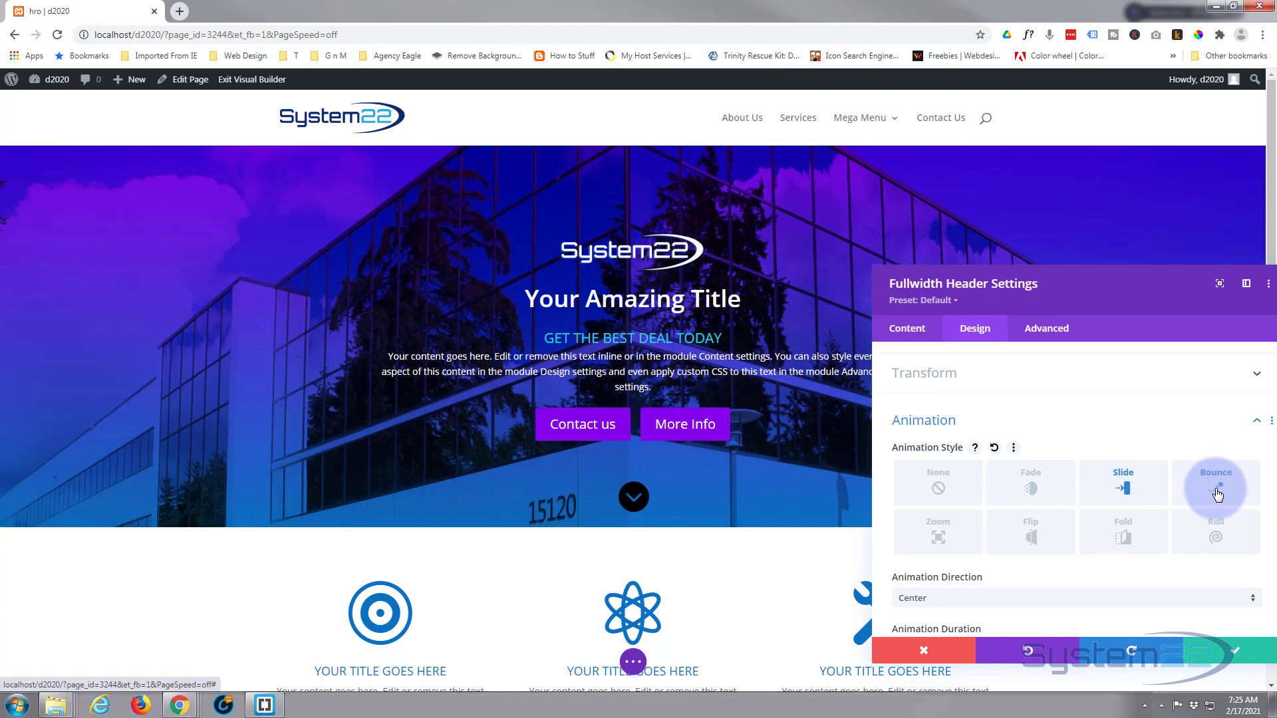
left_click(1217, 494)
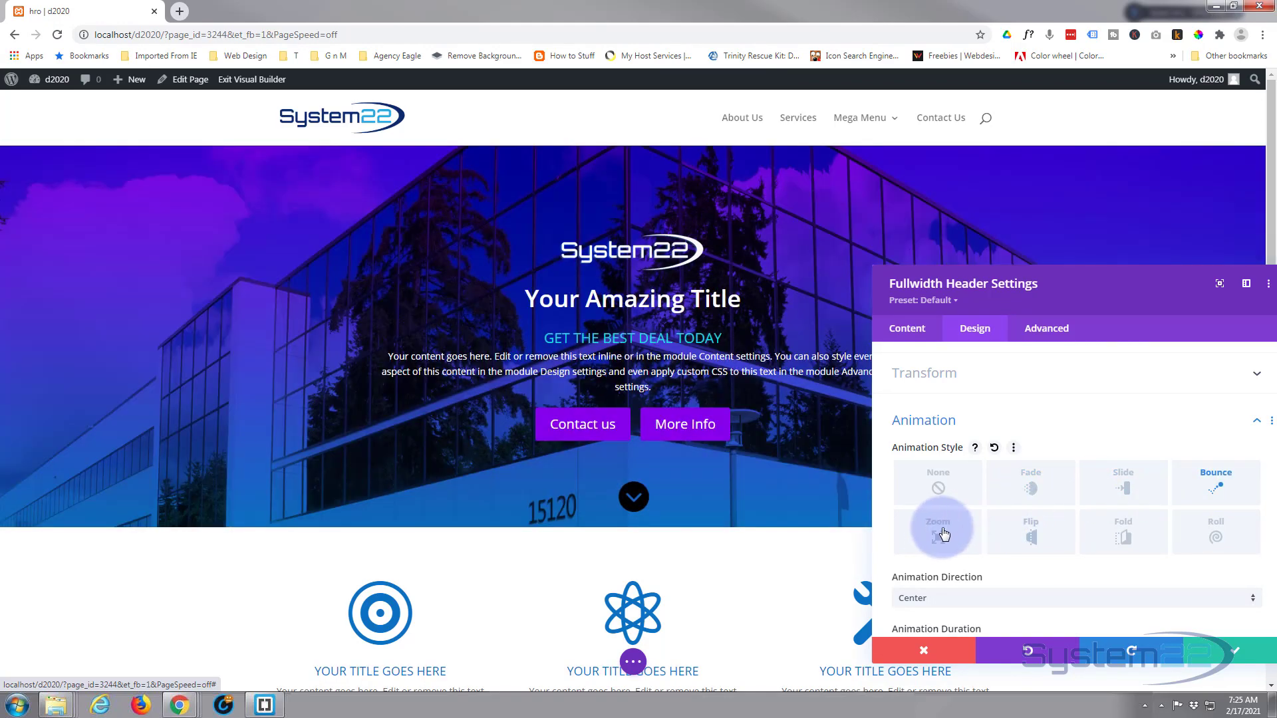
left_click(940, 533)
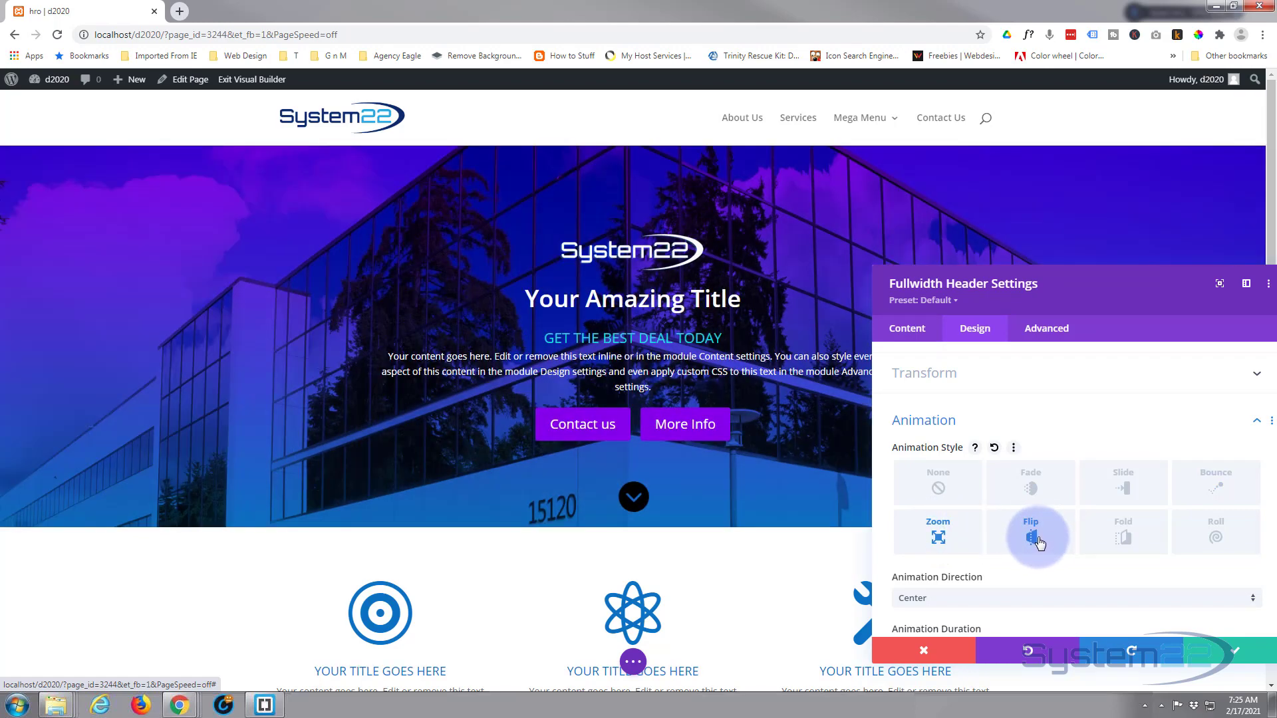
left_click(1038, 540)
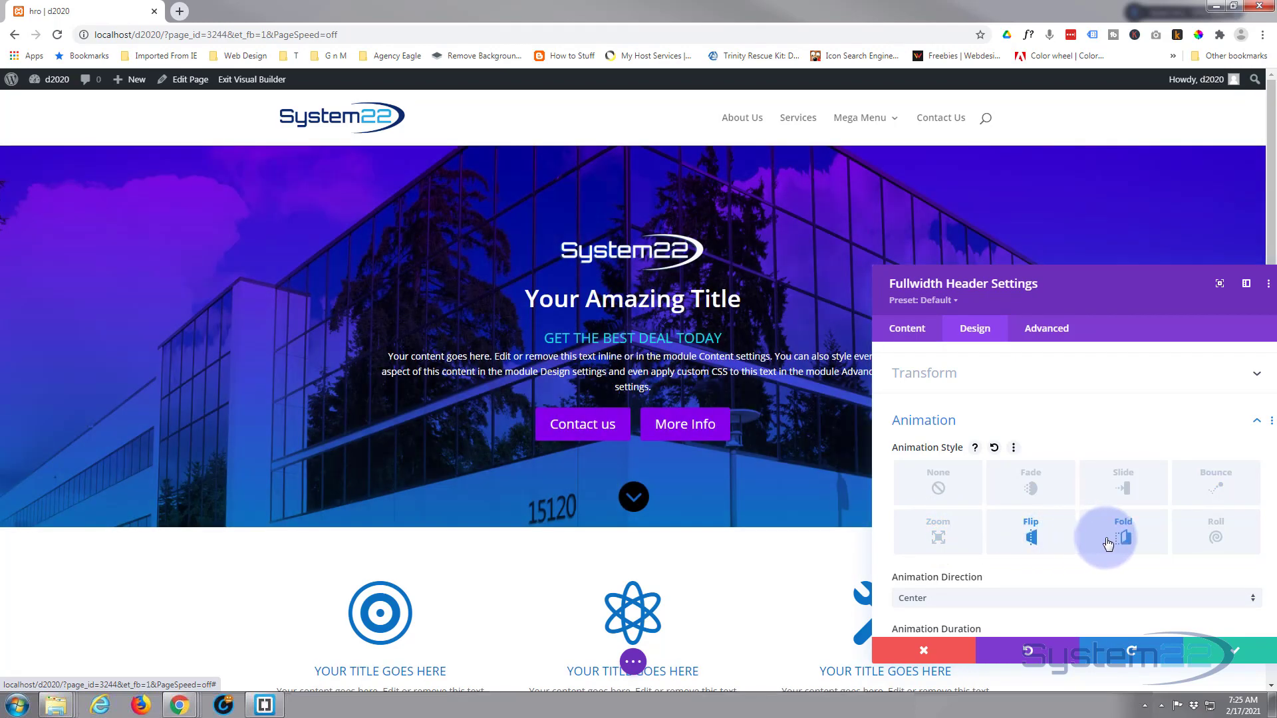
left_click(1118, 540)
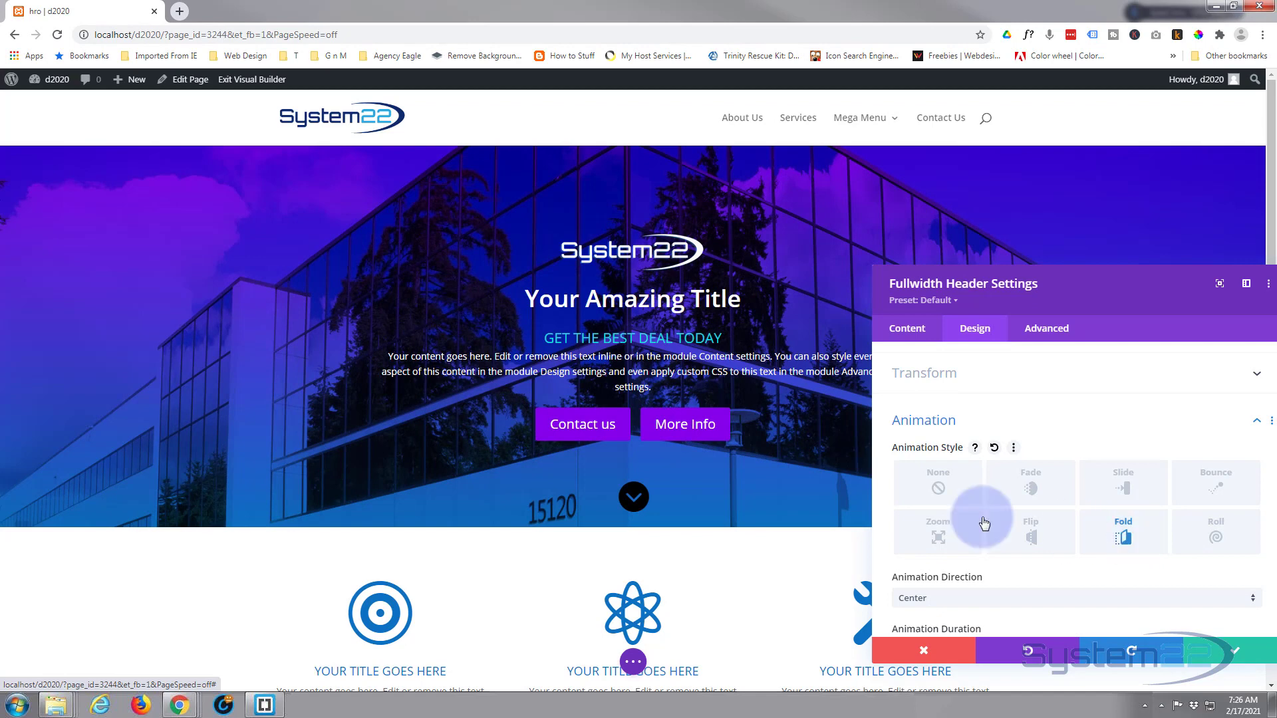
left_click(938, 489)
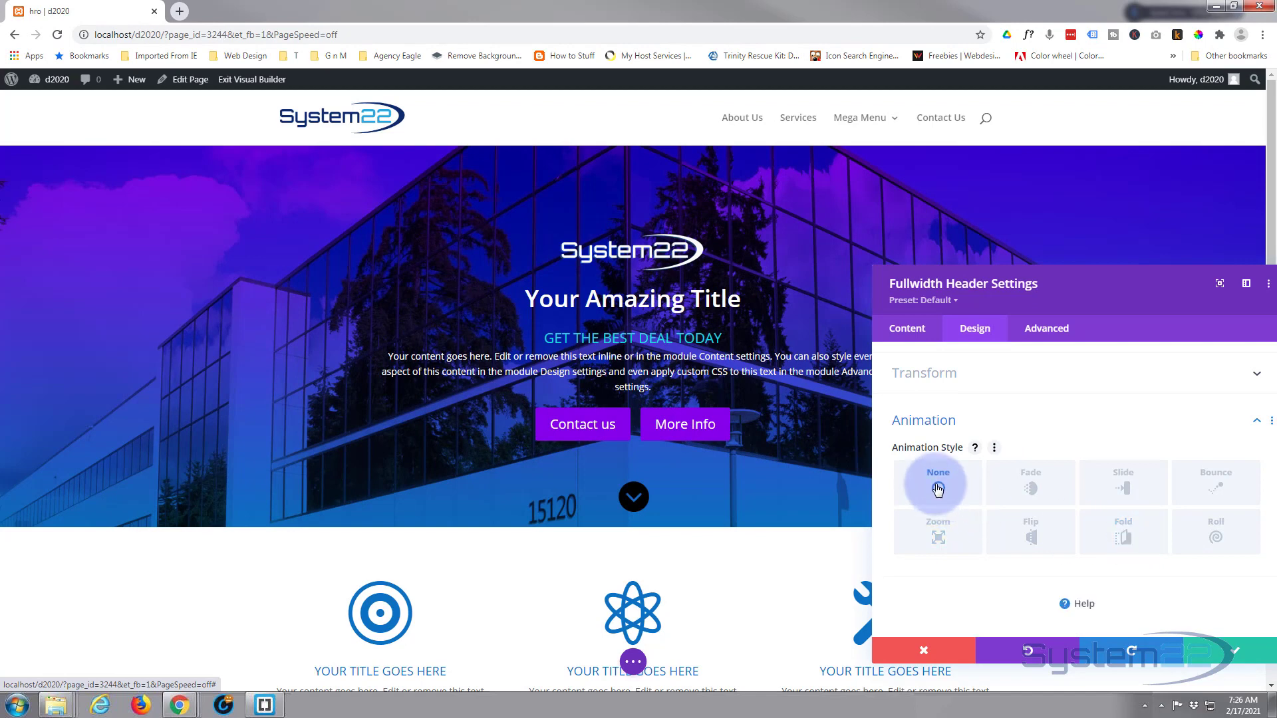
Save the Fullwidth Header settings and save the page as a draft
left_click(1239, 653)
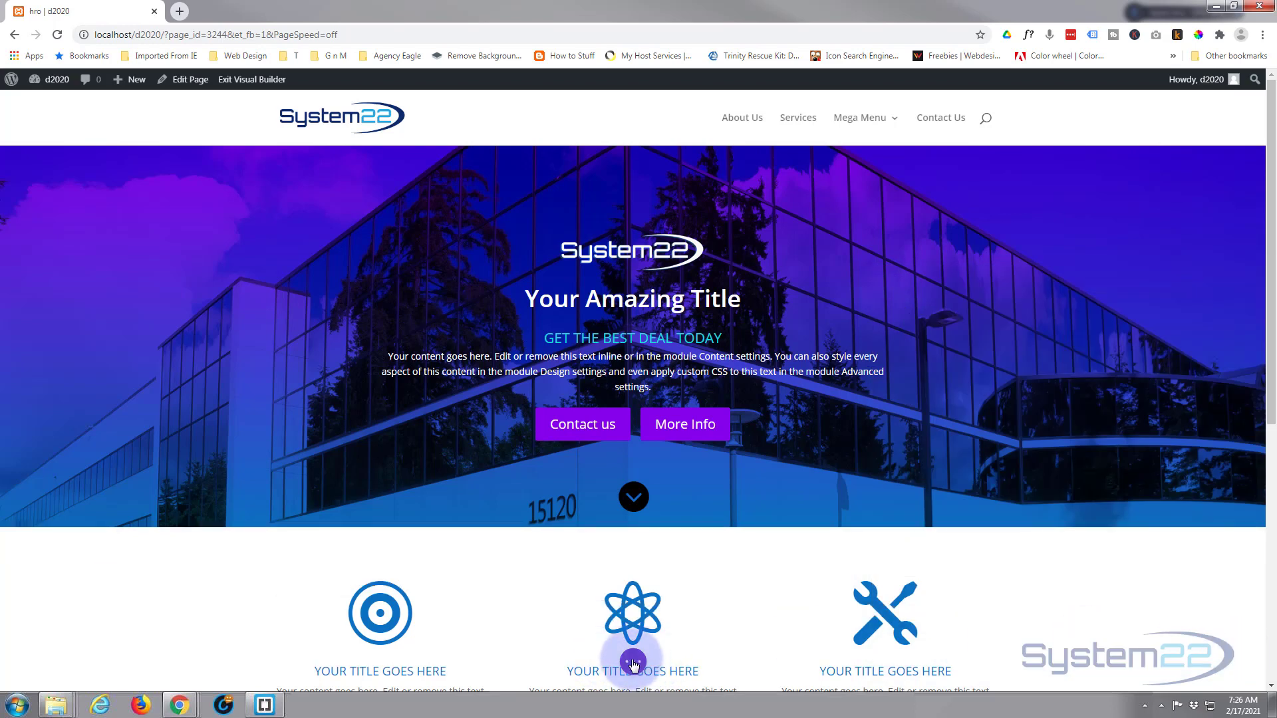
left_click(634, 664)
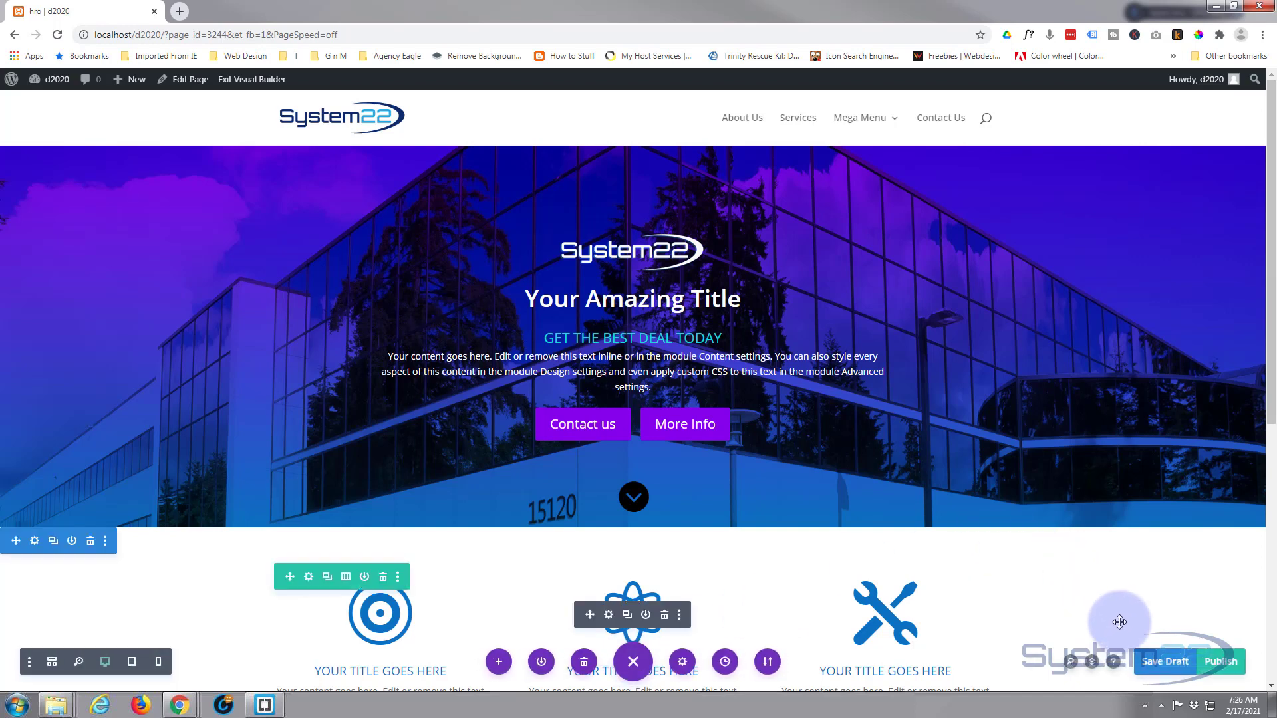
left_click(1163, 666)
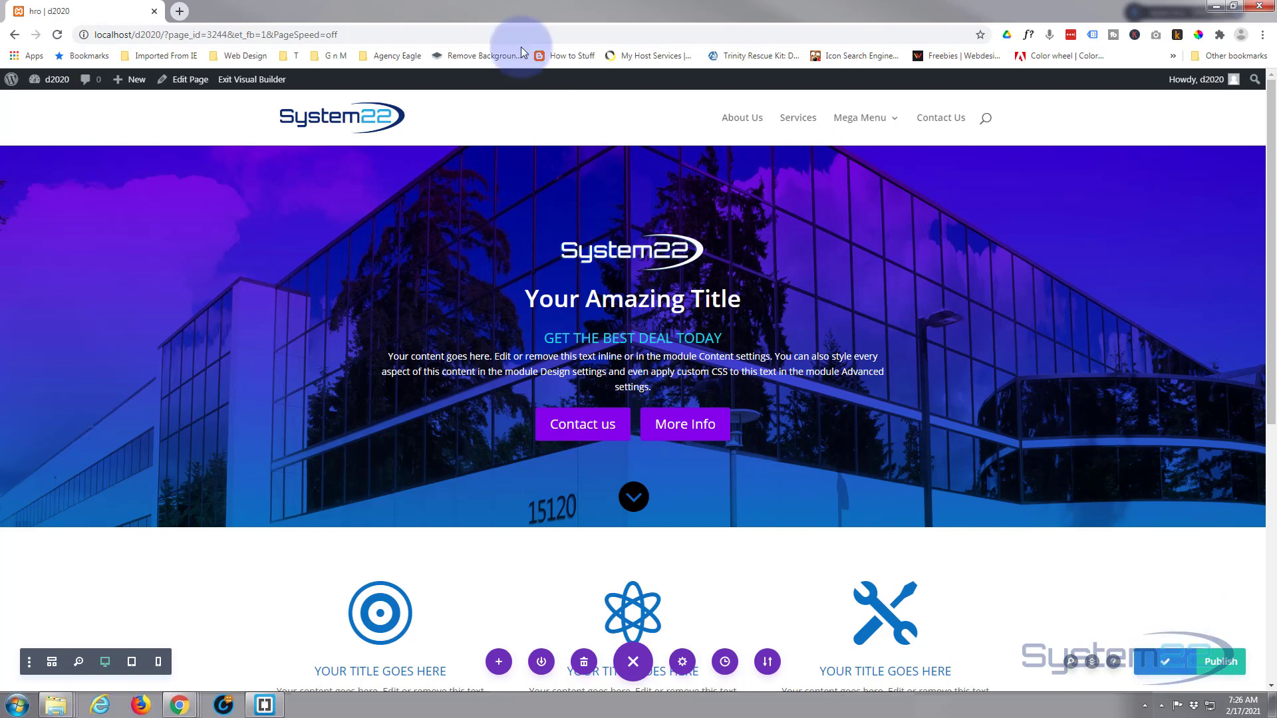
Exit the Visual Builder and test the hero section's scroll-down icon on the front-end page
left_click(251, 80)
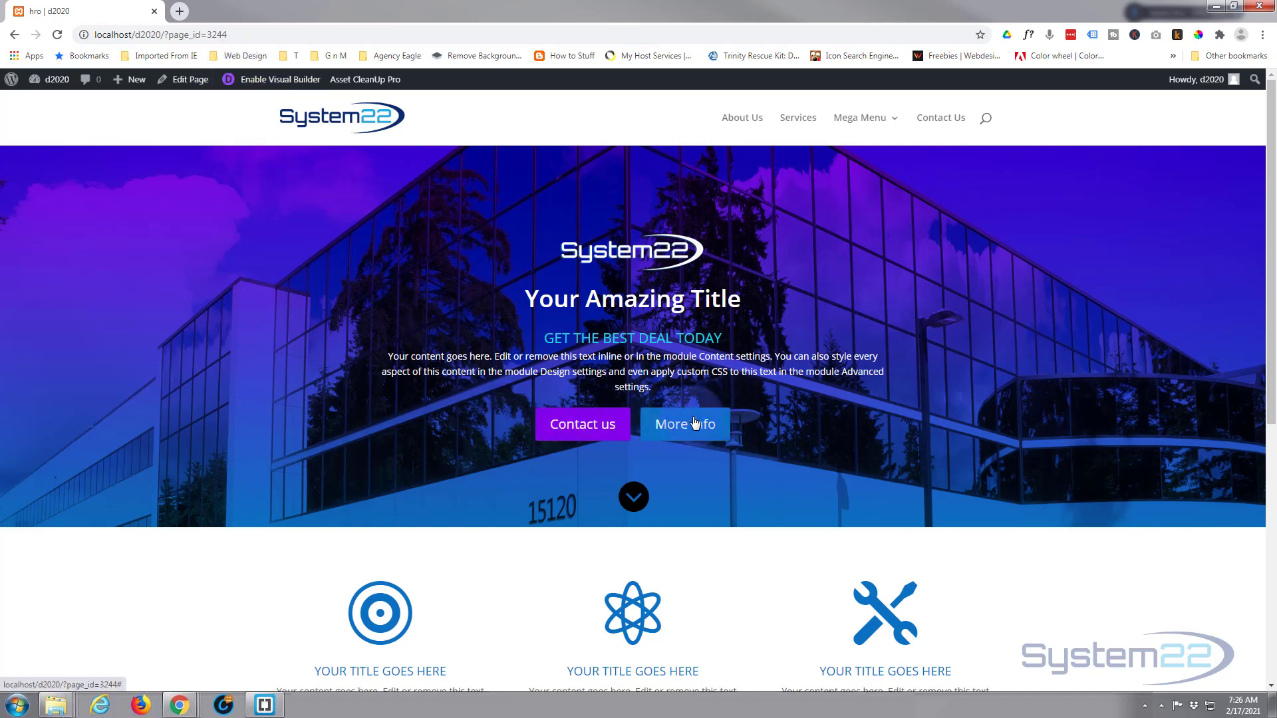
left_click(633, 498)
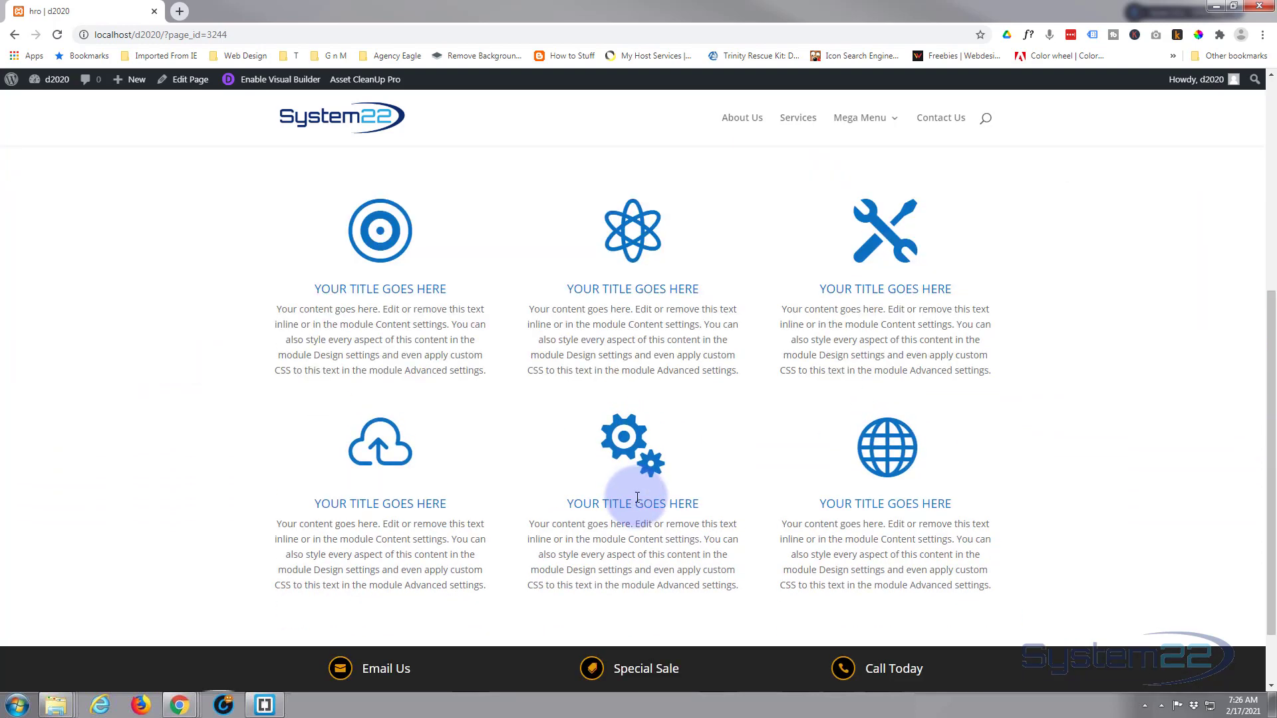
scroll(637, 497, "up", 6)
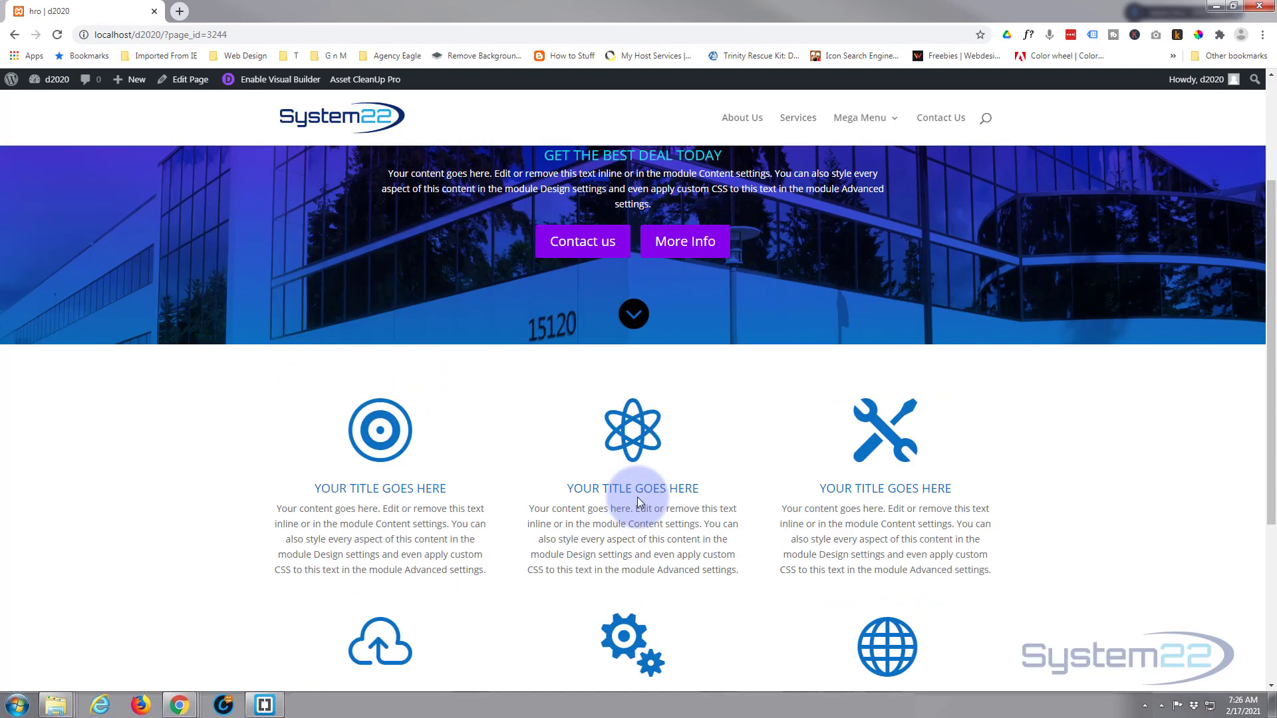
left_click(175, 527)
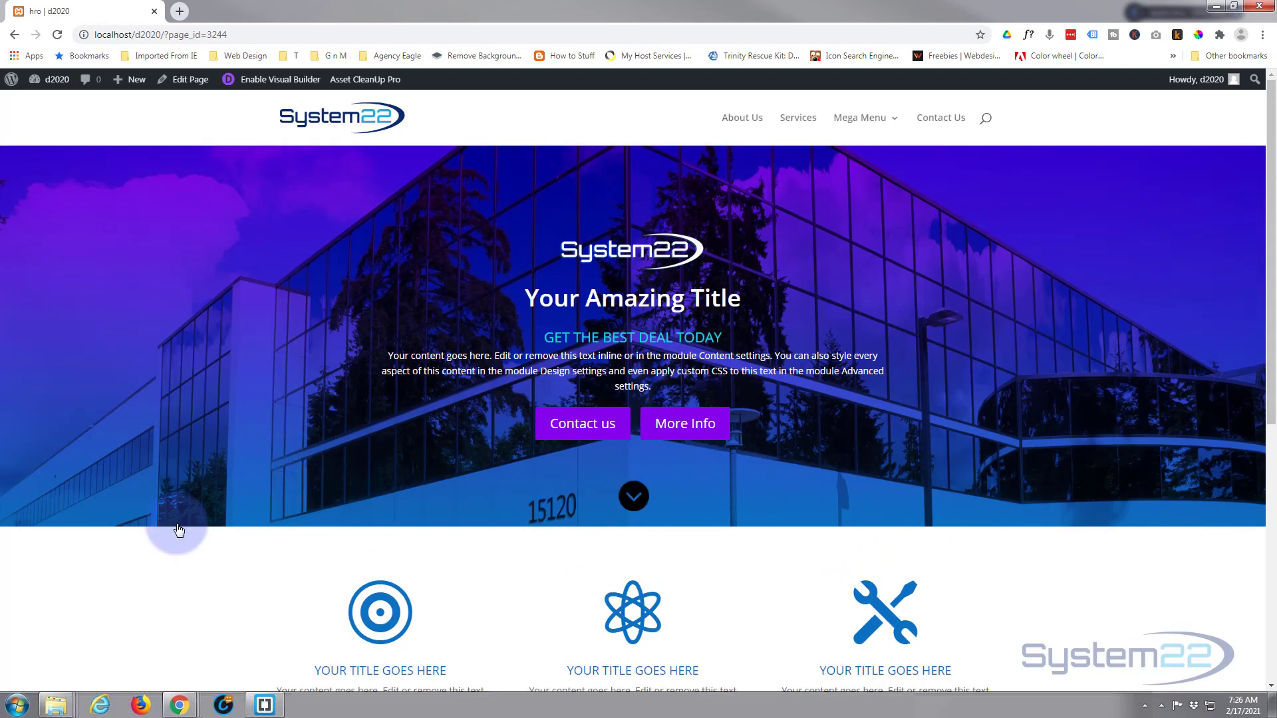